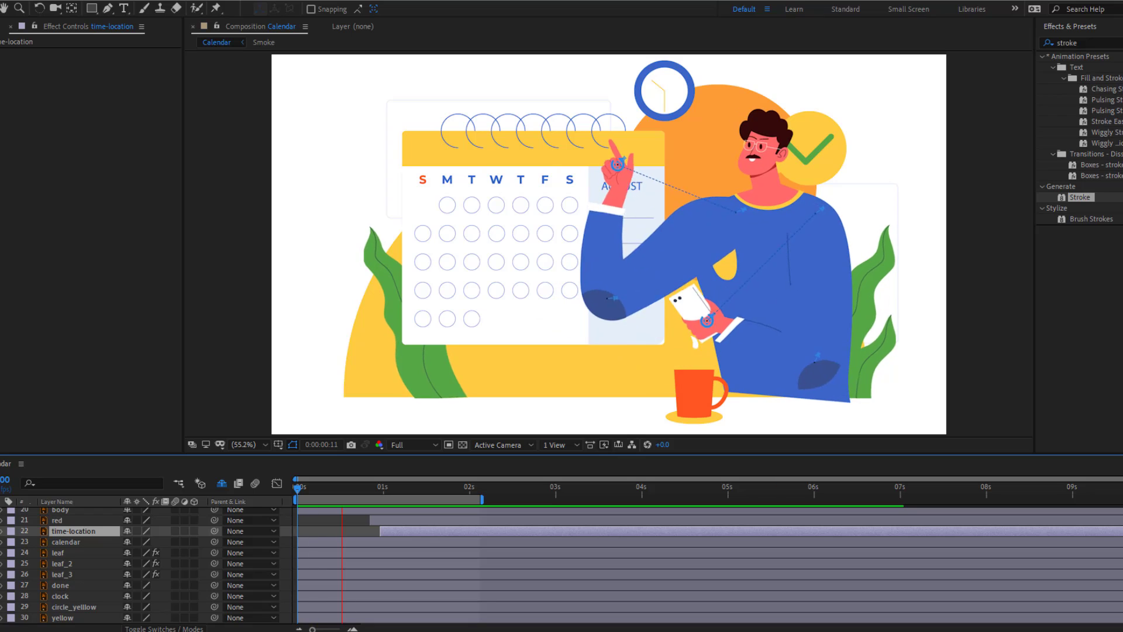
# Step: Watch the finished calendar rig preview in an enlarged composition view, returning to the start
pyautogui.hotkey('ctrl', 'a')
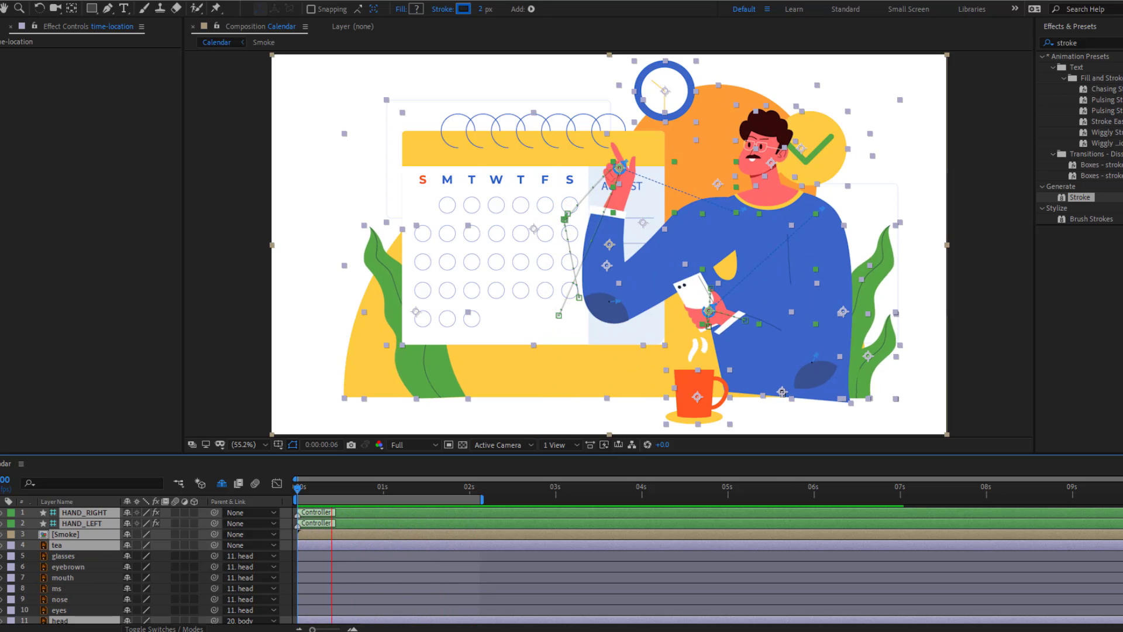
pyautogui.press('`')
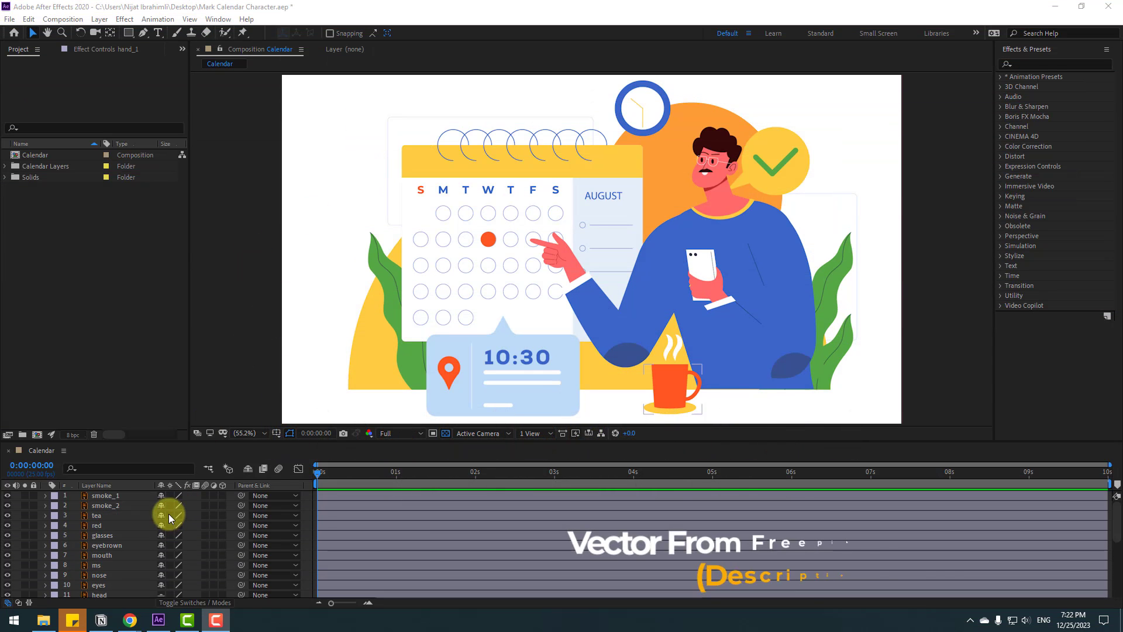
# Step: Parent the glasses, eyebrow, mouth, ms, nose and eyes layers to the head layer
pyautogui.click(105, 536)
pyautogui.keyDown('ctrl'); pyautogui.click(105, 545); pyautogui.keyUp('ctrl')
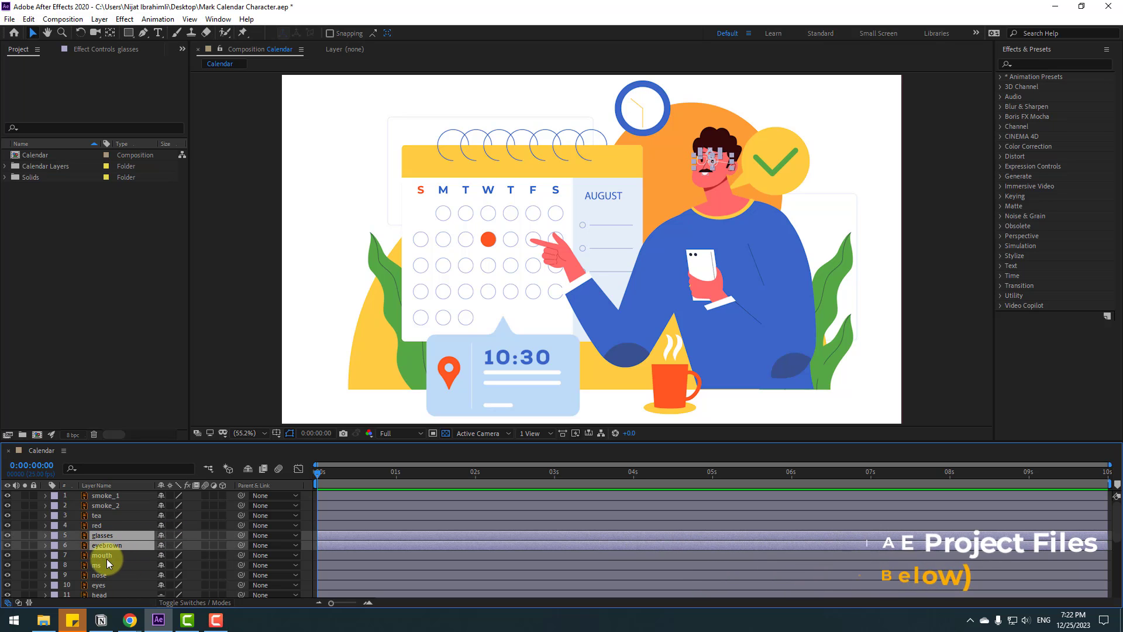
pyautogui.keyDown('ctrl'); pyautogui.click(103, 555); pyautogui.keyUp('ctrl')
pyautogui.keyDown('ctrl'); pyautogui.click(96, 565); pyautogui.keyUp('ctrl')
pyautogui.keyDown('ctrl'); pyautogui.click(105, 575); pyautogui.keyUp('ctrl')
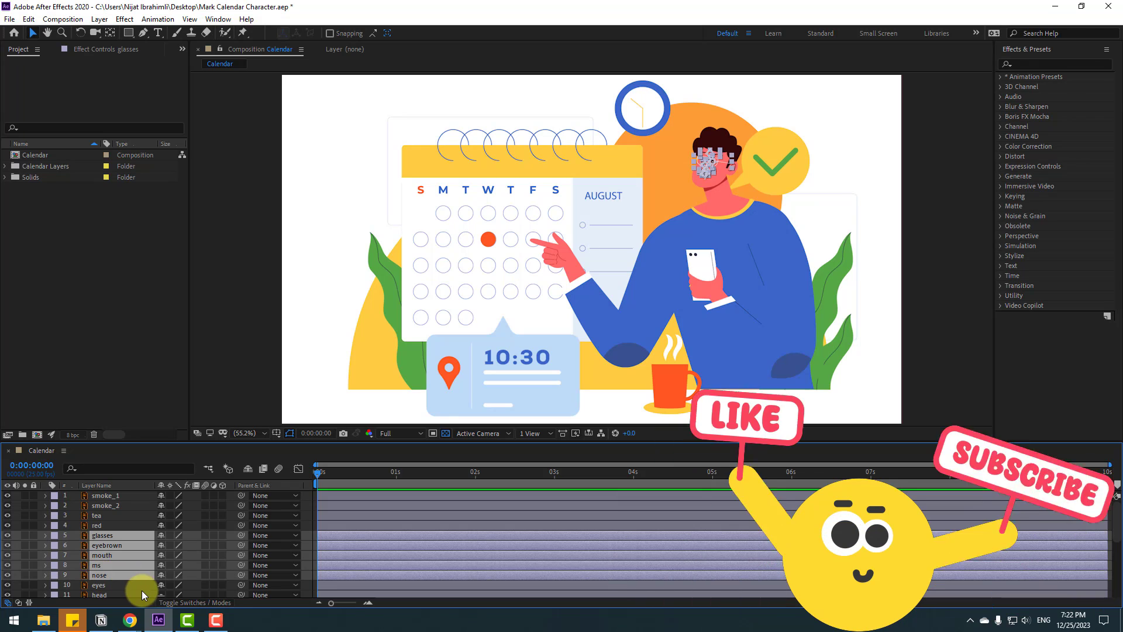
pyautogui.keyDown('ctrl'); pyautogui.click(118, 585); pyautogui.keyUp('ctrl')
pyautogui.scroll(-1, 153, 556)
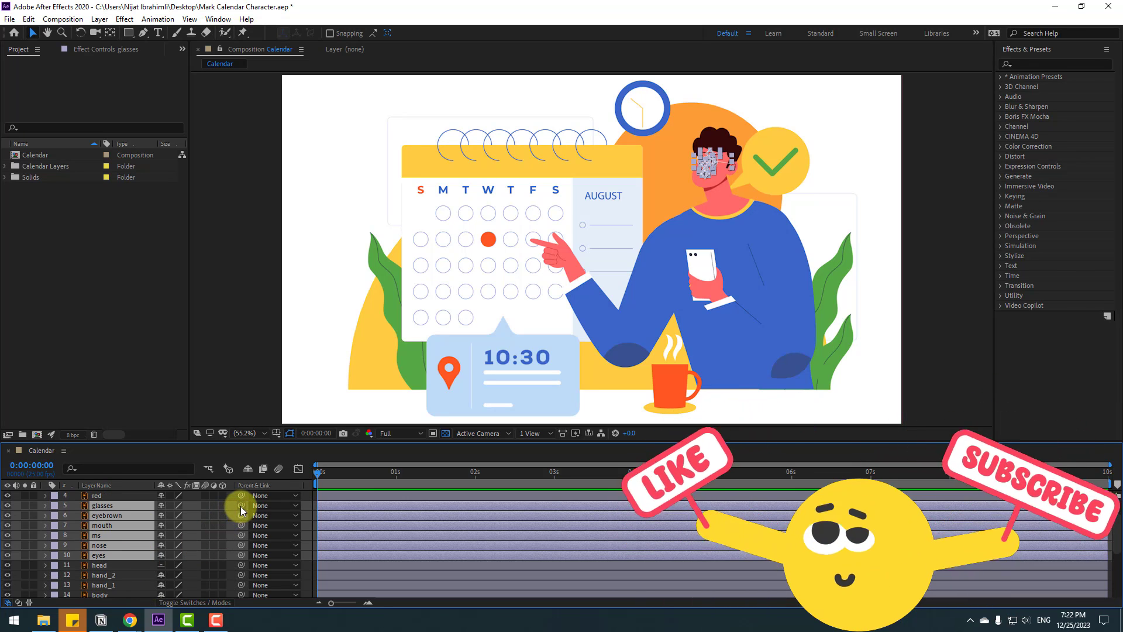
pyautogui.moveTo(241, 505); pyautogui.dragTo(97, 565)
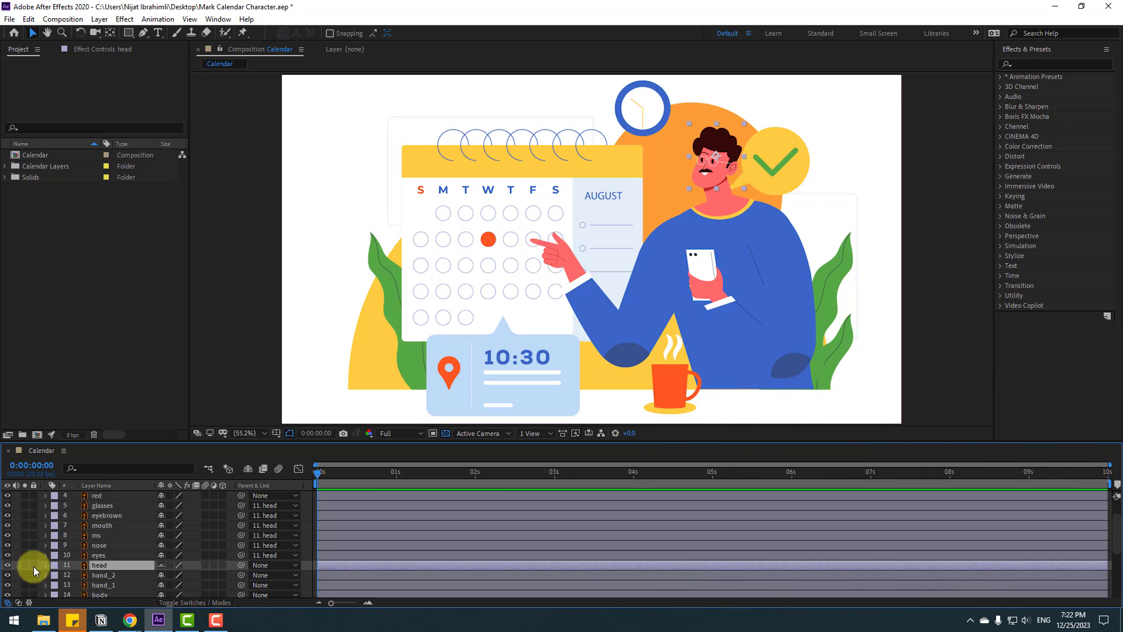
# Step: Move the head's anchor point down near the jaw and test its rotation around it
pyautogui.click(24, 566)
pyautogui.scroll(4, 728, 170)
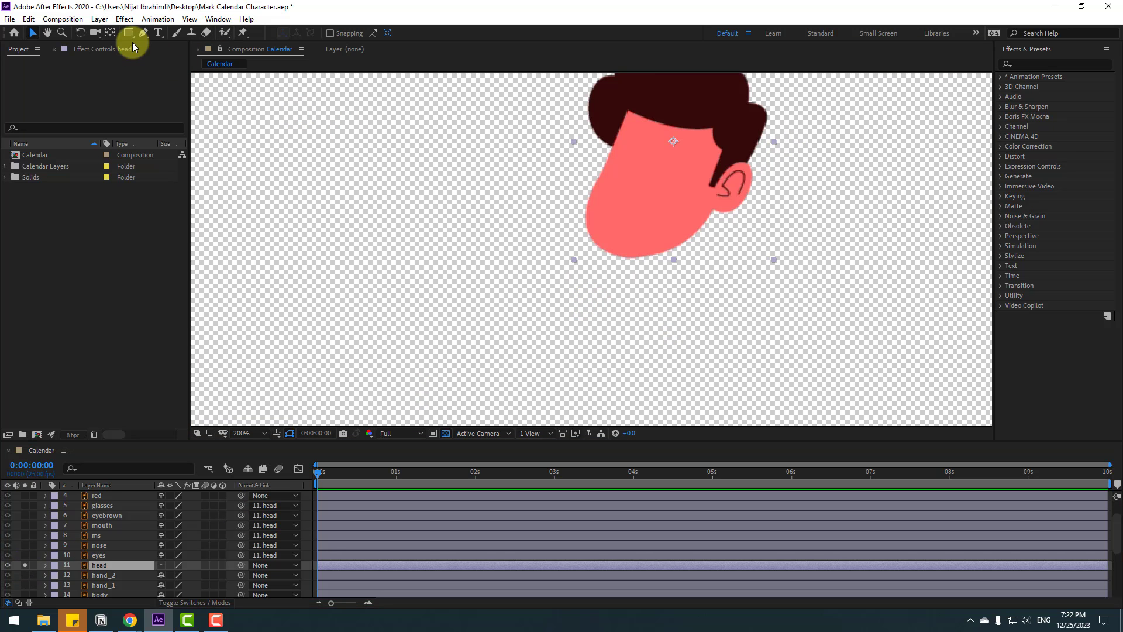
pyautogui.click(109, 33)
pyautogui.moveTo(671, 139); pyautogui.dragTo(697, 189)
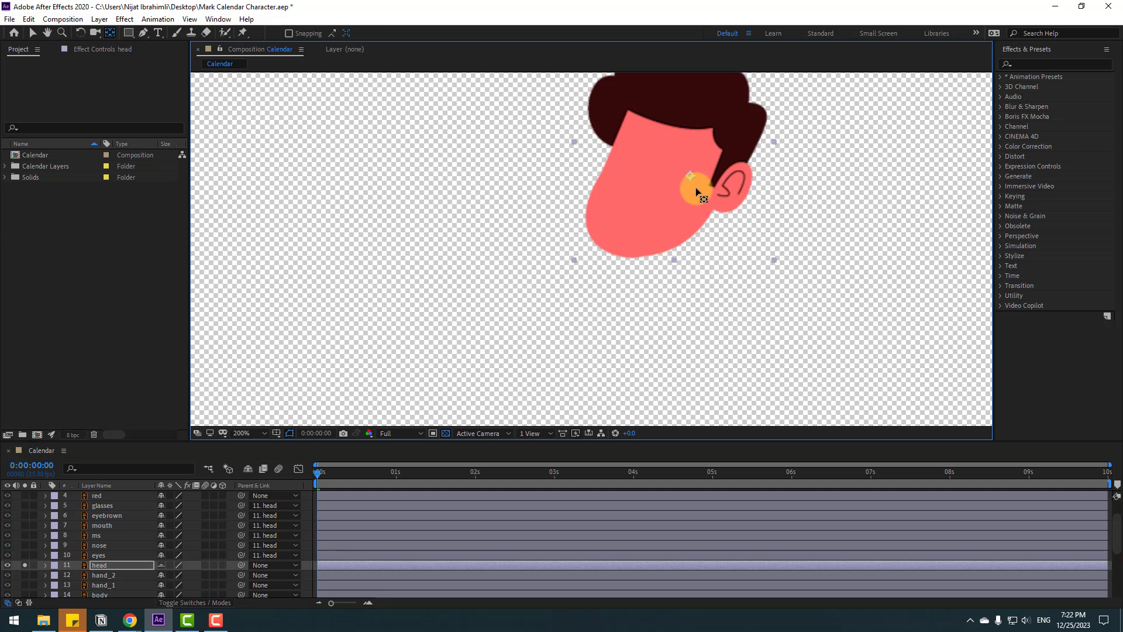
pyautogui.click(654, 197)
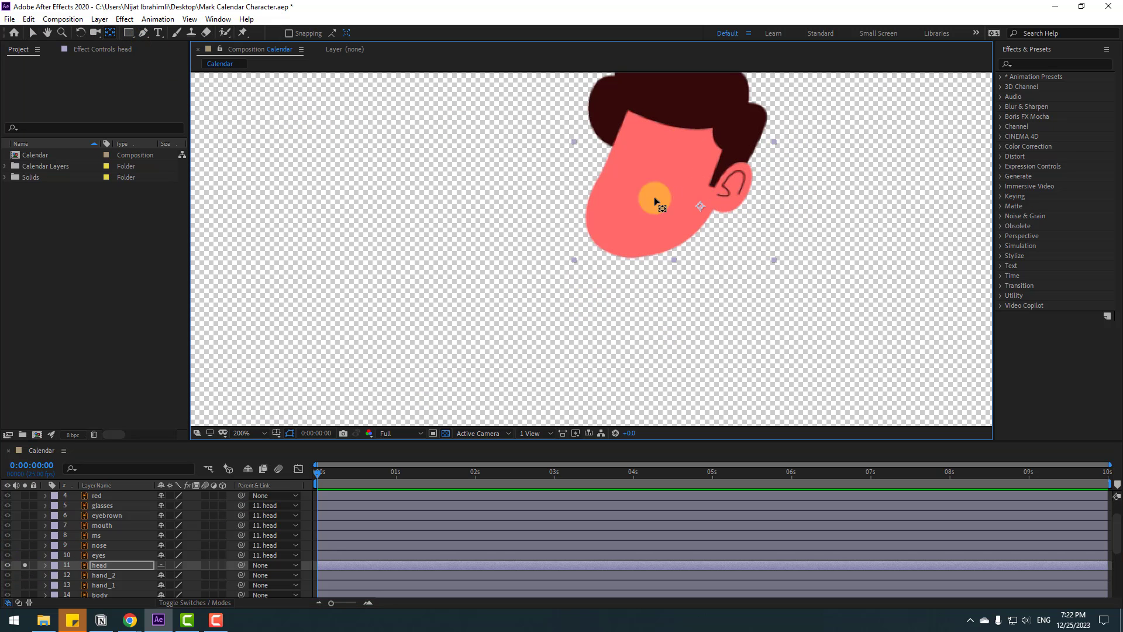
pyautogui.click(25, 566)
pyautogui.moveTo(700, 203); pyautogui.dragTo(696, 215)
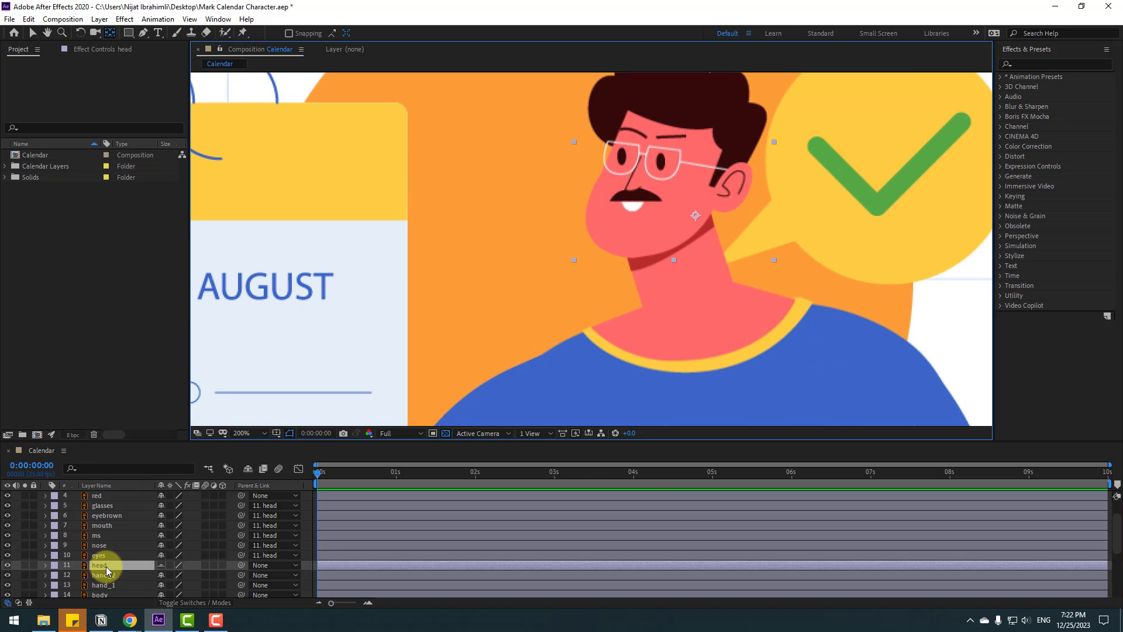
pyautogui.press('r')
pyautogui.moveTo(173, 576)
pyautogui.mouseDown()
pyautogui.moveTo(186, 580)
pyautogui.moveTo(173, 582)
pyautogui.mouseUp()
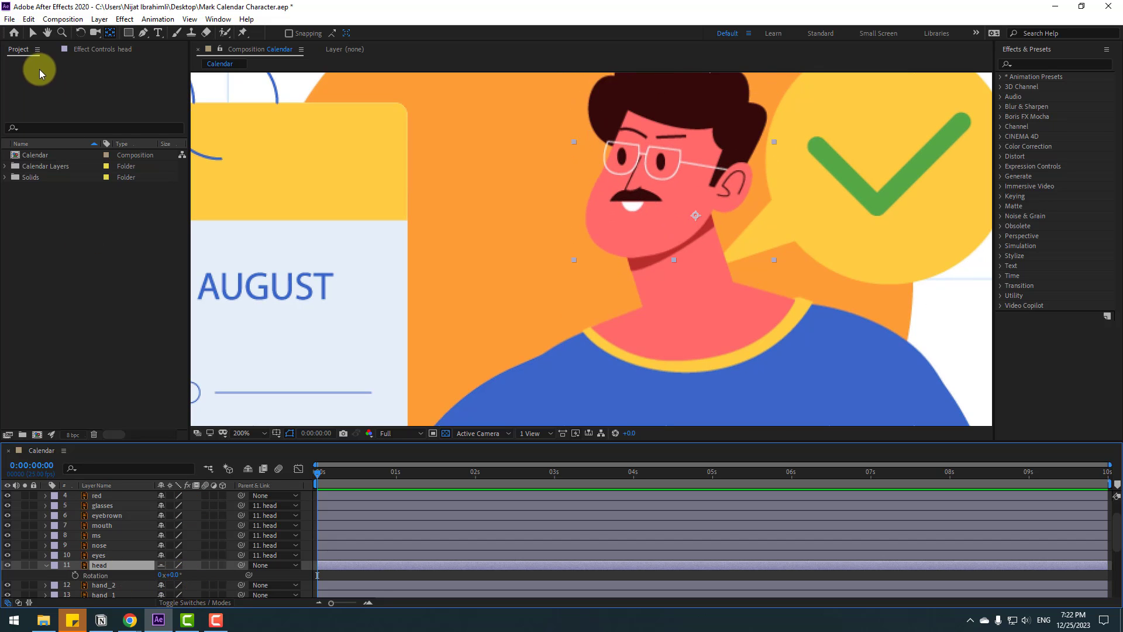
pyautogui.click(33, 35)
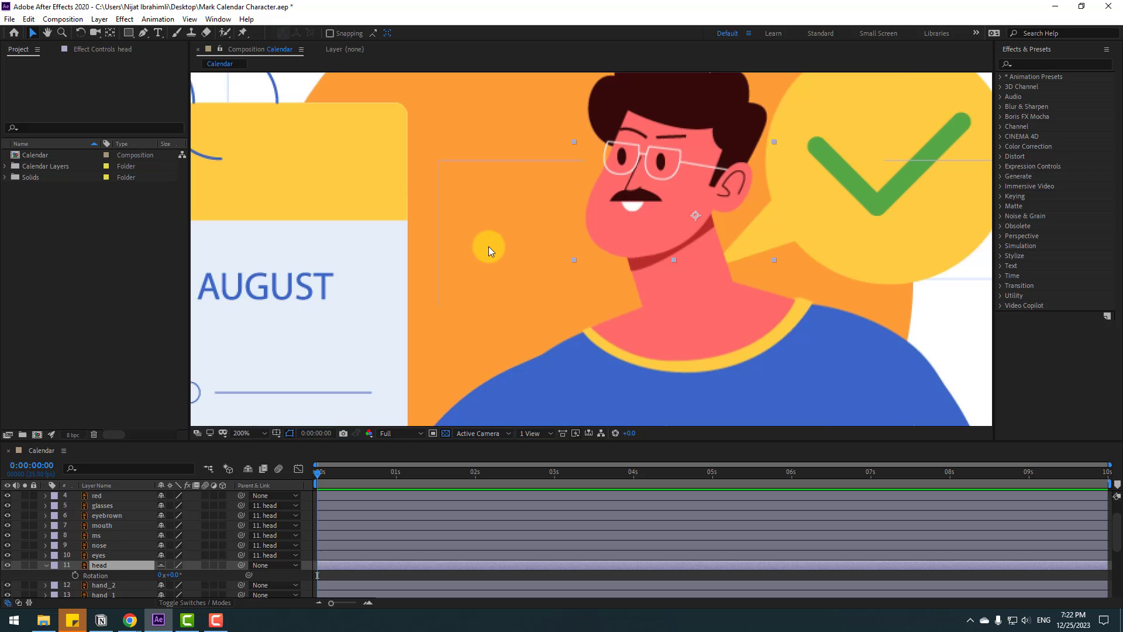
pyautogui.click(46, 565)
# Step: Parent the head layer to the body layer
pyautogui.click(111, 567)
pyautogui.scroll(-2, 111, 566)
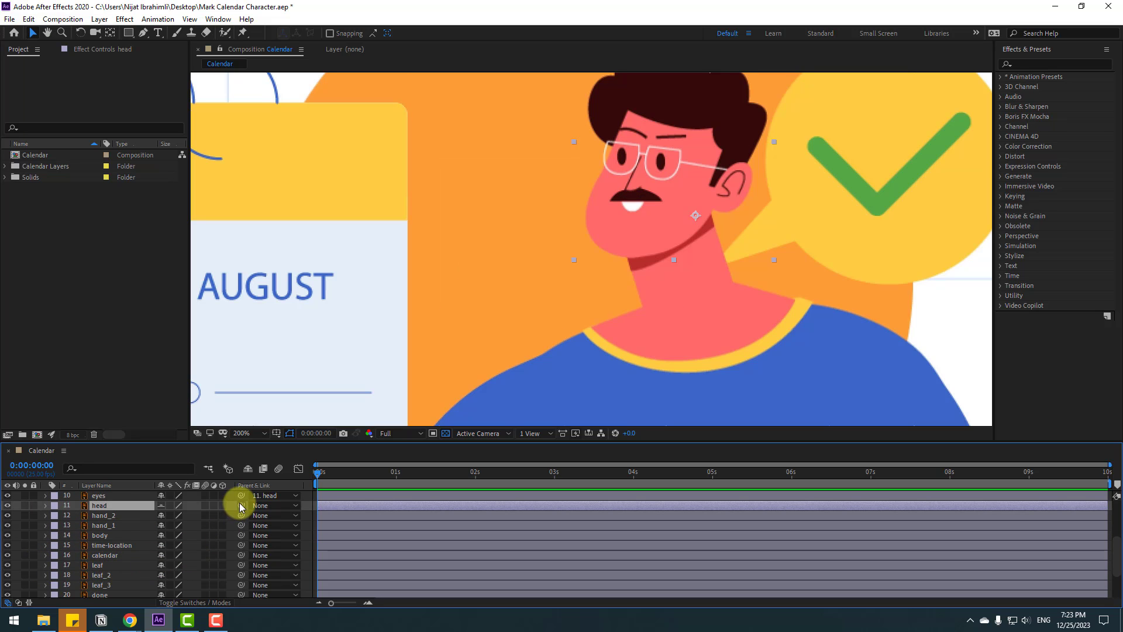
pyautogui.moveTo(238, 508); pyautogui.dragTo(102, 536)
pyautogui.scroll(-2, 585, 310)
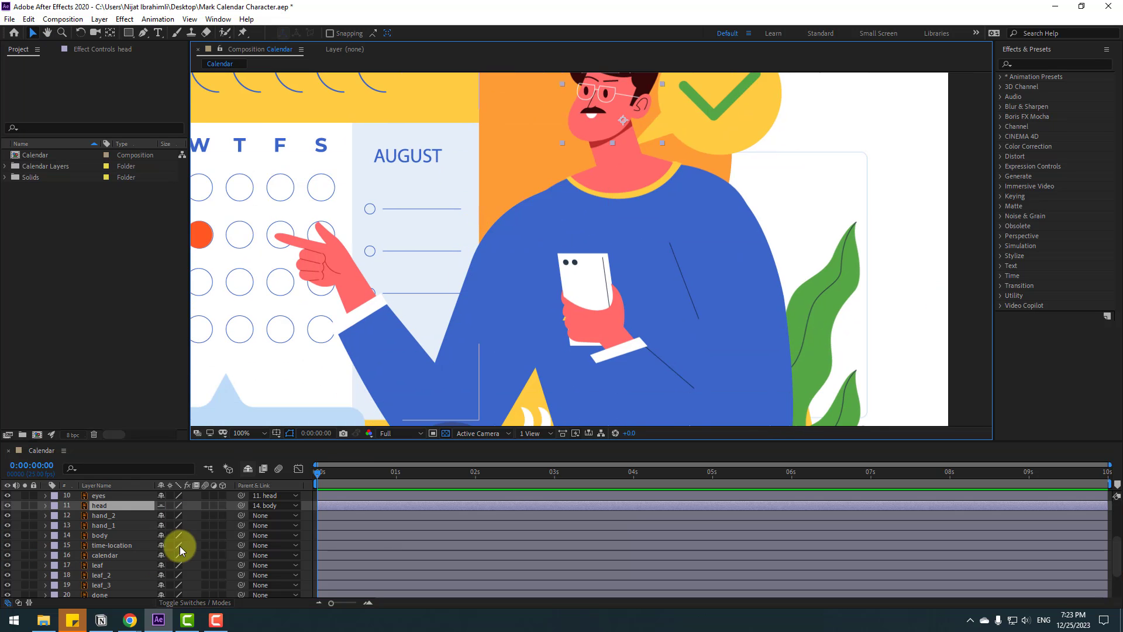
# Step: Solo the body layer and drag its anchor point down to the torso's bottom edge
pyautogui.click(87, 537)
pyautogui.click(24, 535)
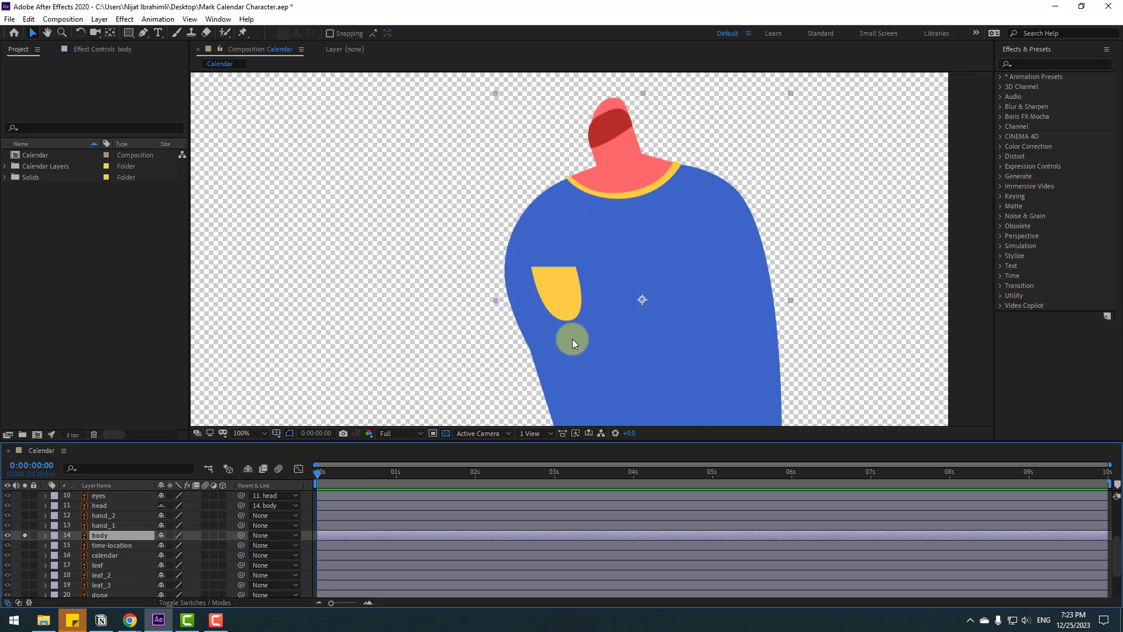
pyautogui.moveTo(572, 339); pyautogui.dragTo(459, 226)
pyautogui.click(107, 35)
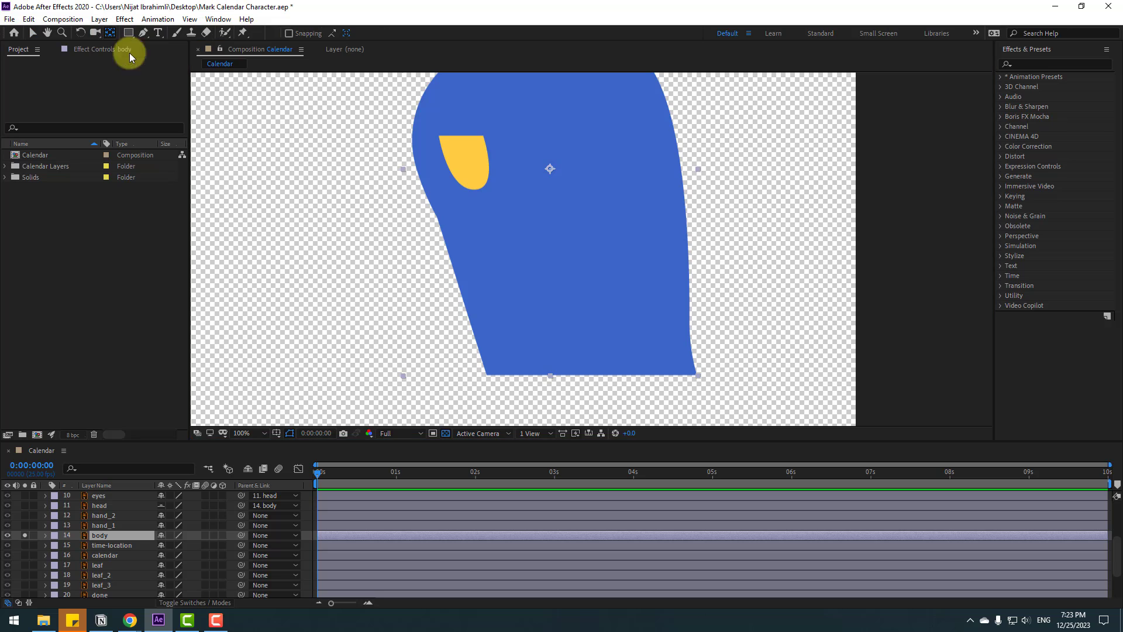
pyautogui.moveTo(550, 173); pyautogui.dragTo(581, 371)
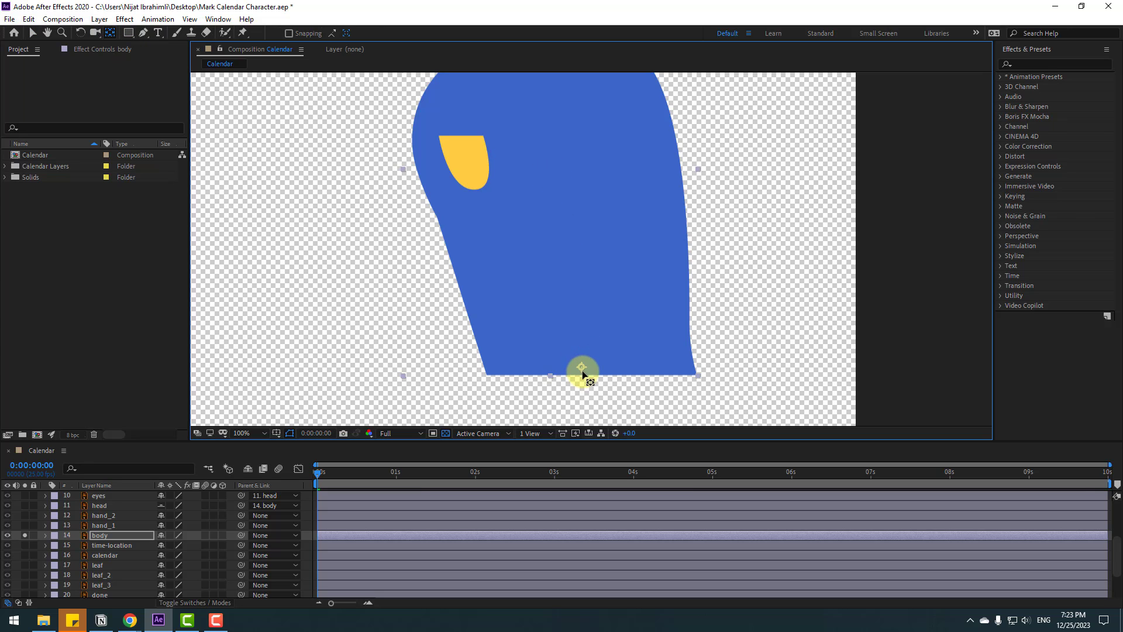
pyautogui.click(33, 33)
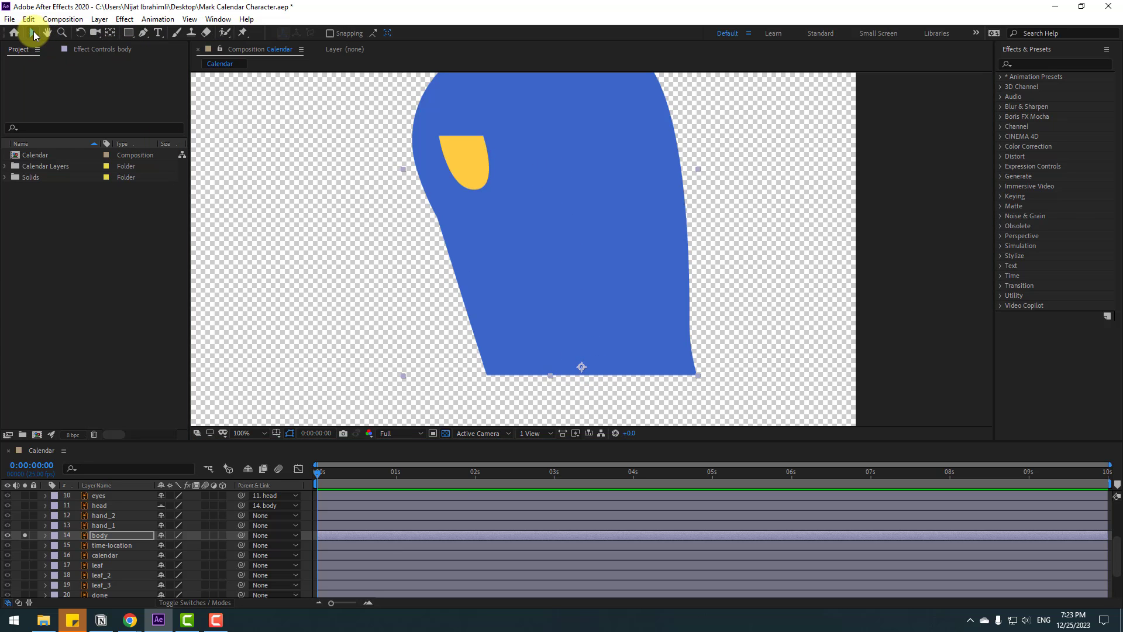
pyautogui.click(25, 535)
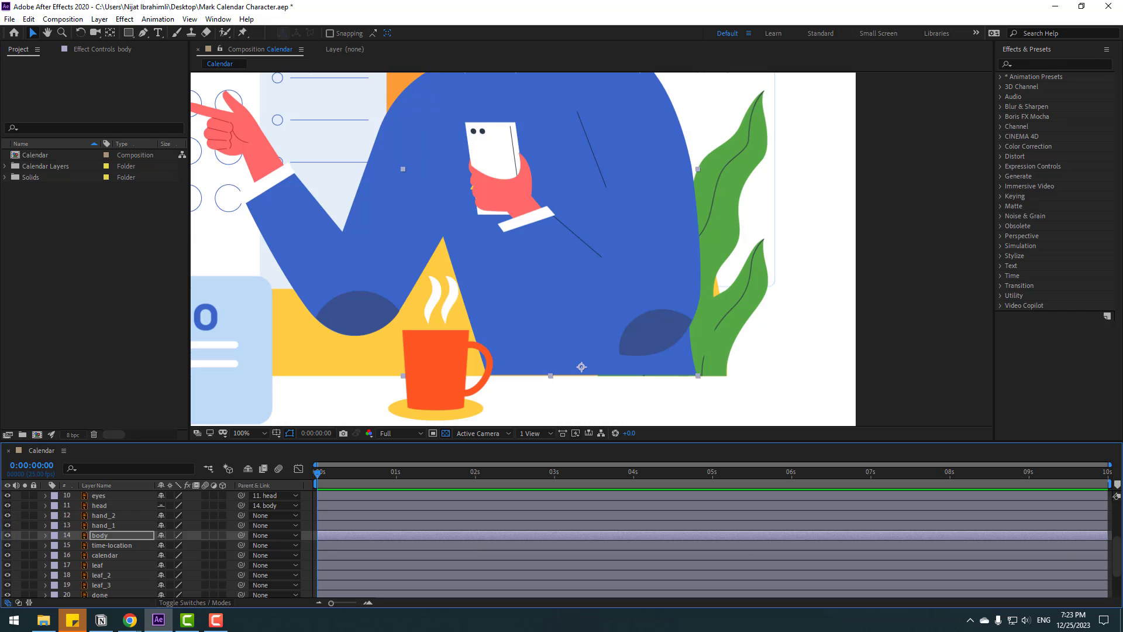
pyautogui.click(109, 525)
pyautogui.moveTo(381, 261); pyautogui.dragTo(516, 290)
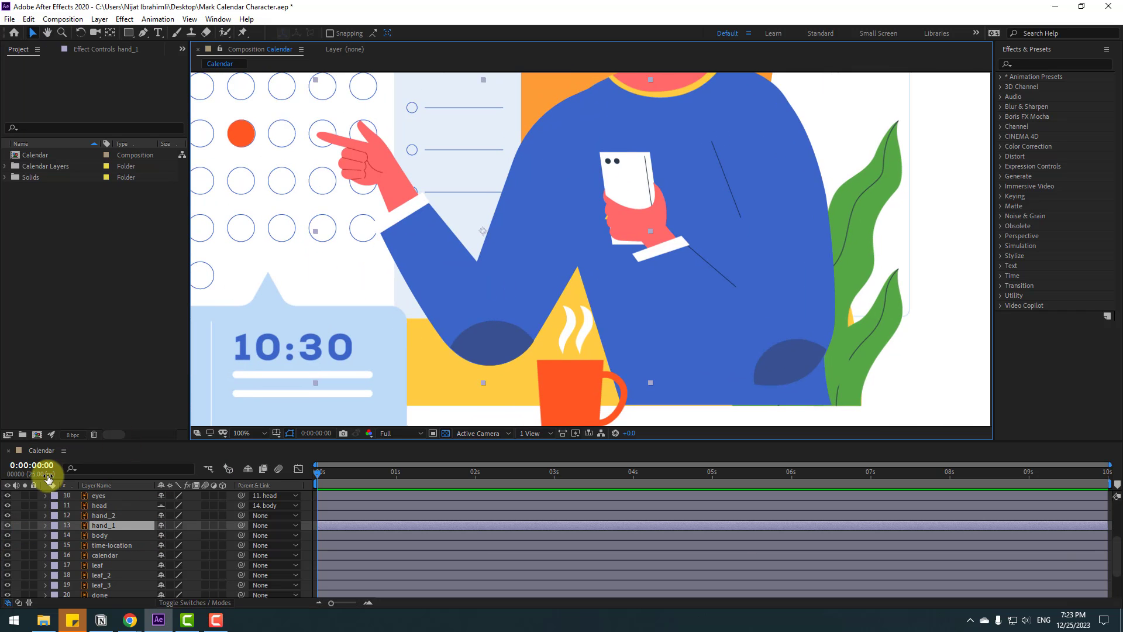
# Step: Solo hand_1 and add puppet pins at its shoulder end, elbow and fingertip
pyautogui.click(25, 525)
pyautogui.press(',')
pyautogui.press(',')
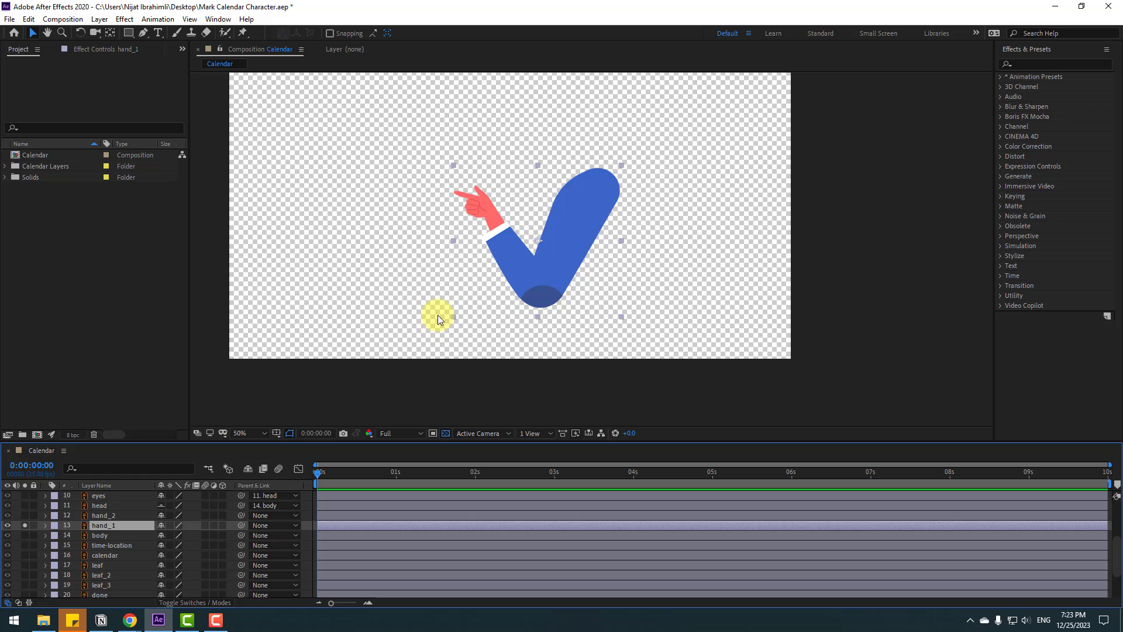
pyautogui.click(243, 32)
pyautogui.click(603, 175)
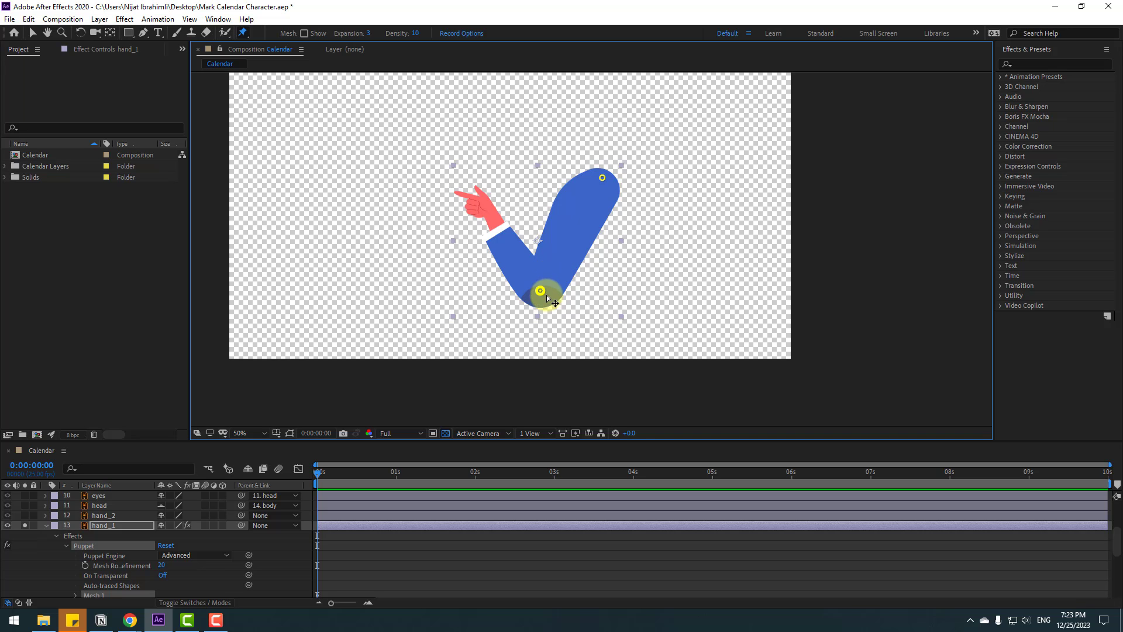
pyautogui.click(476, 192)
pyautogui.click(475, 227)
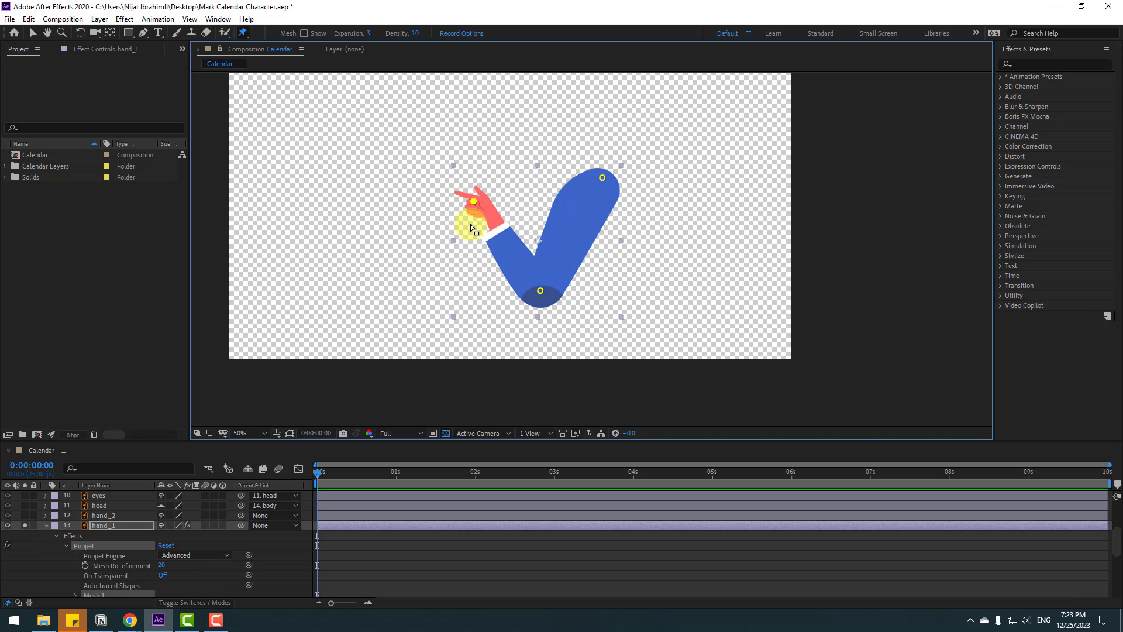
pyautogui.click(34, 30)
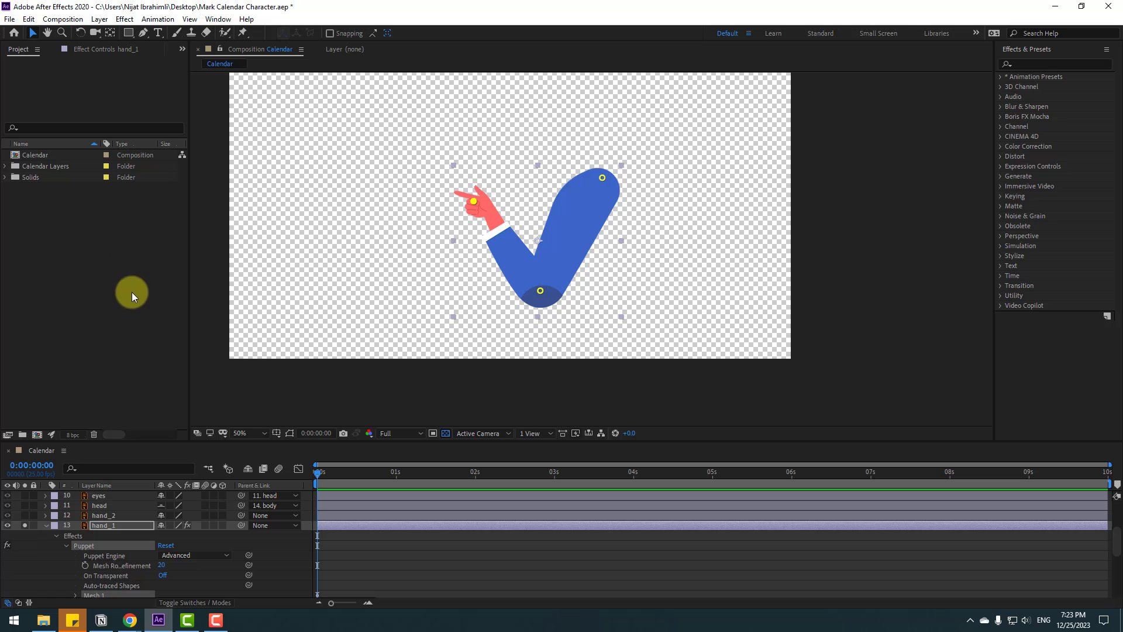
pyautogui.click(220, 25)
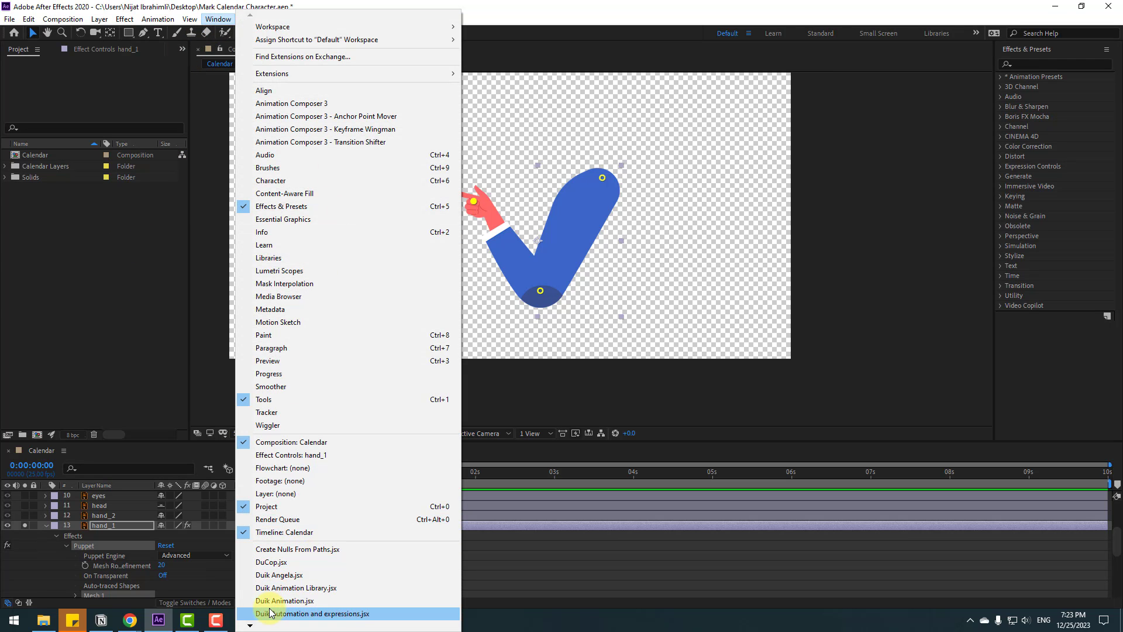
# Step: Launch Duik Angela and create controller layers for hand_1's three puppet pins
pyautogui.click(282, 576)
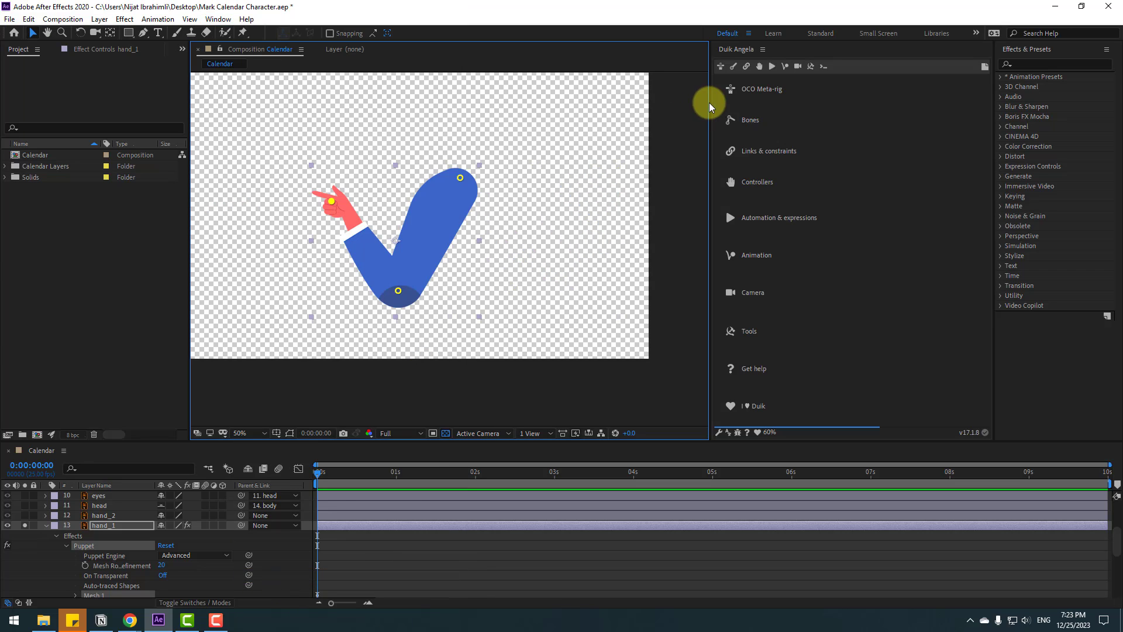
pyautogui.click(746, 66)
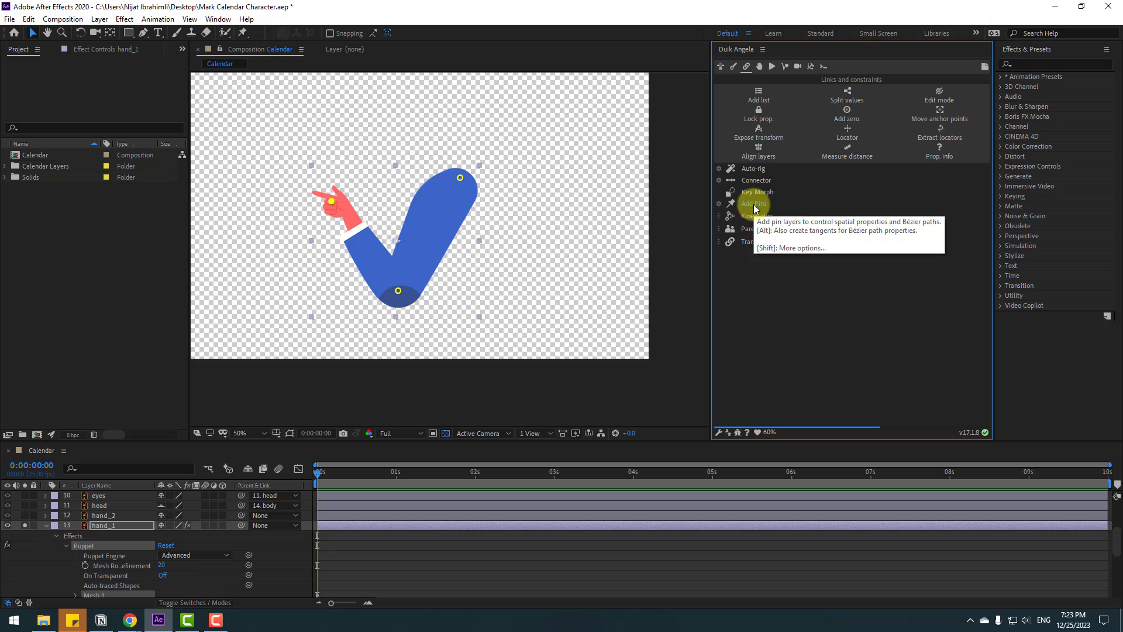
pyautogui.click(98, 529)
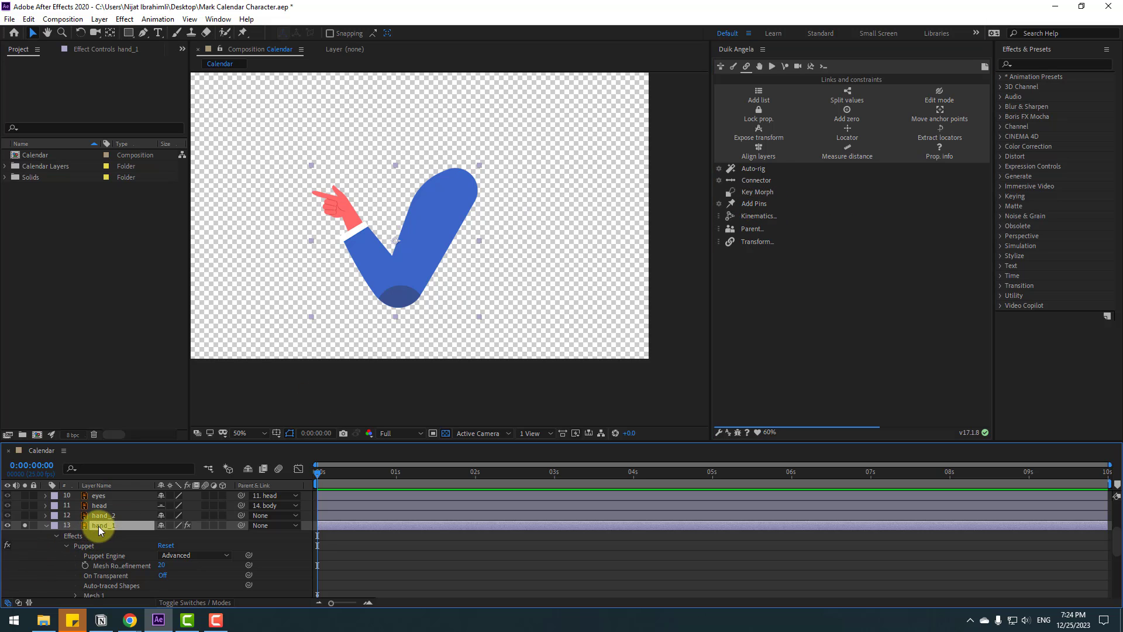
pyautogui.click(94, 50)
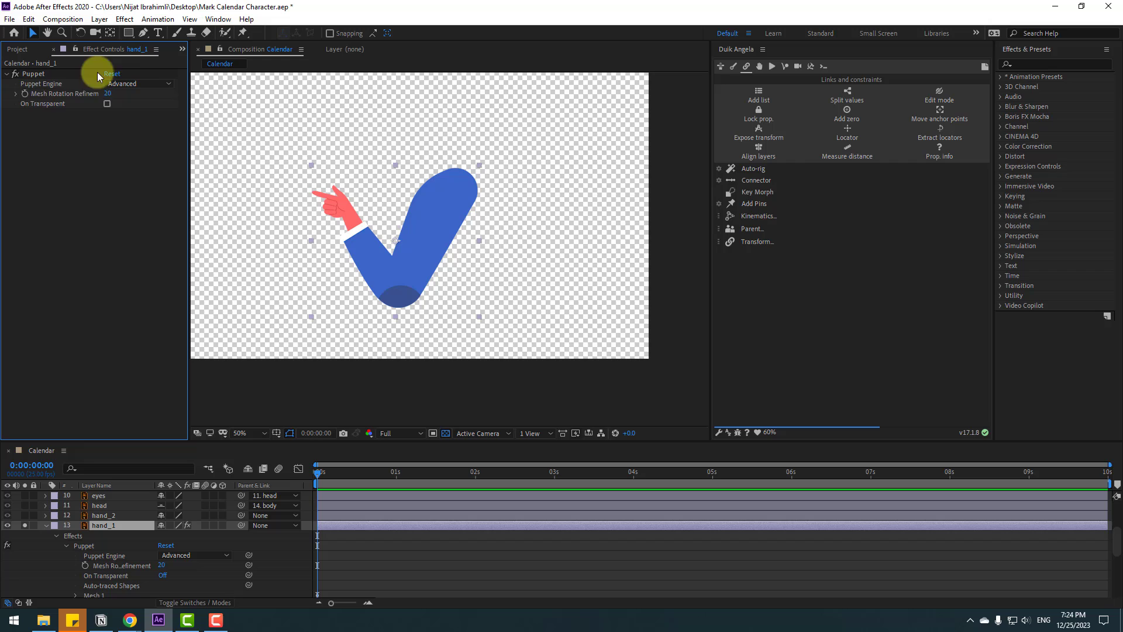
pyautogui.click(31, 76)
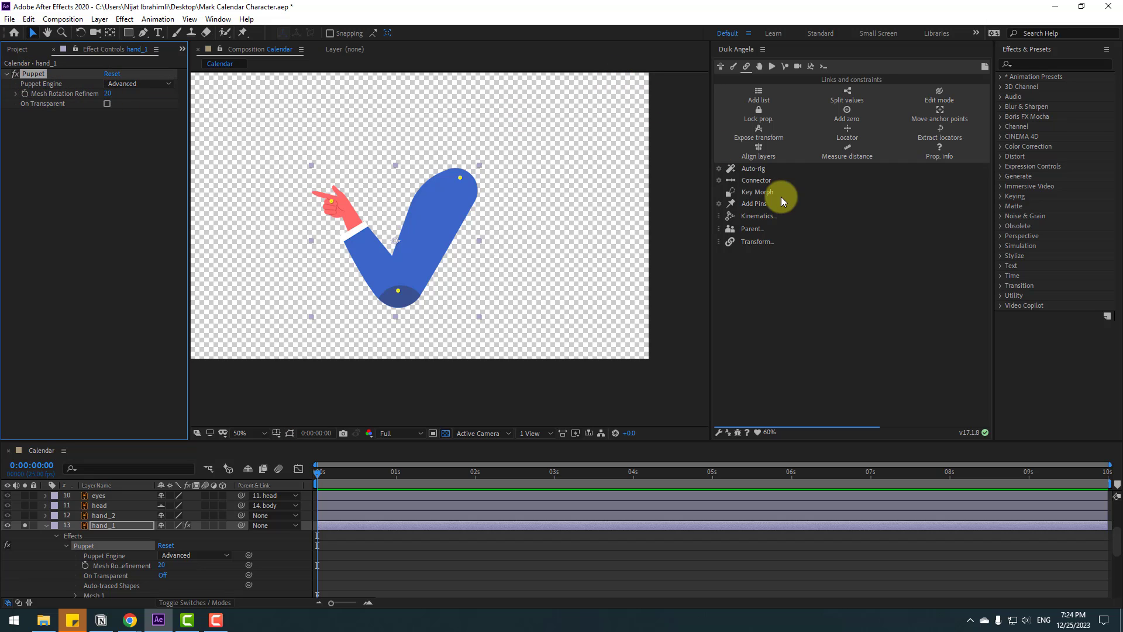
pyautogui.click(759, 204)
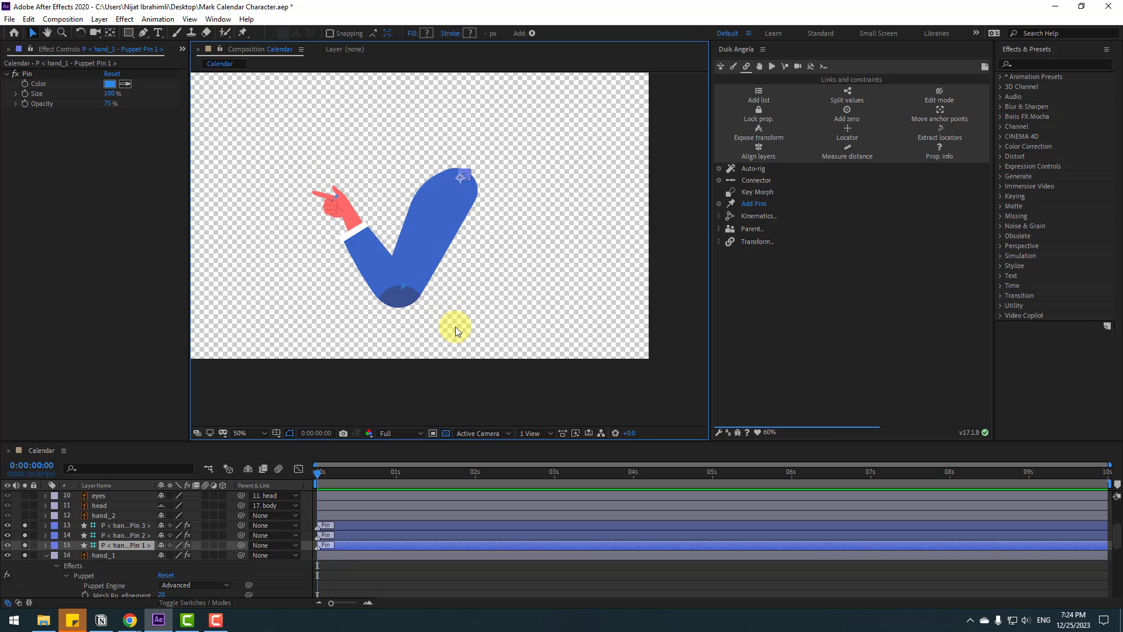
# Step: Chain the hand_1 pin layers Pin 3→Pin 2→Pin 1→body and select all three
pyautogui.click(122, 526)
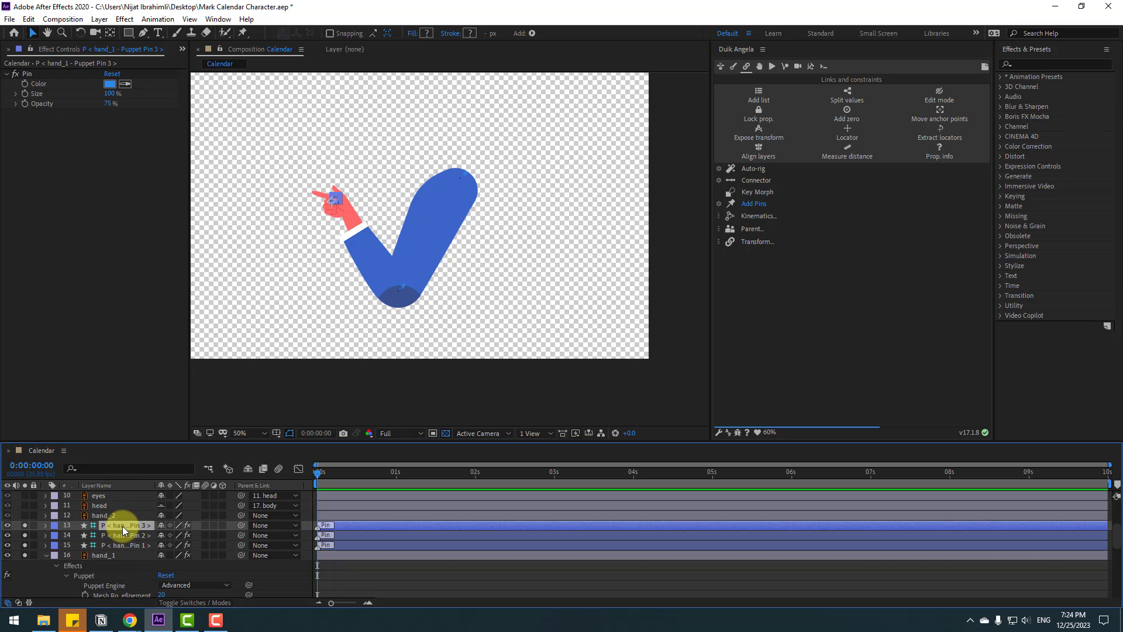
pyautogui.moveTo(241, 525); pyautogui.dragTo(110, 536)
pyautogui.click(119, 535)
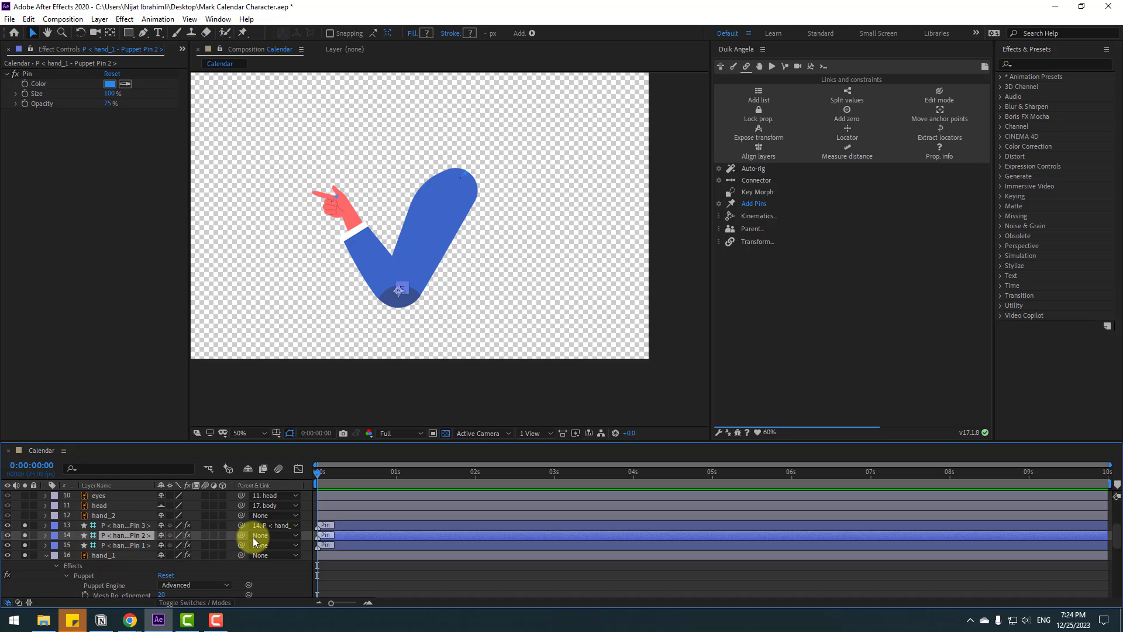
pyautogui.moveTo(241, 535); pyautogui.dragTo(111, 546)
pyautogui.click(46, 555)
pyautogui.click(128, 545)
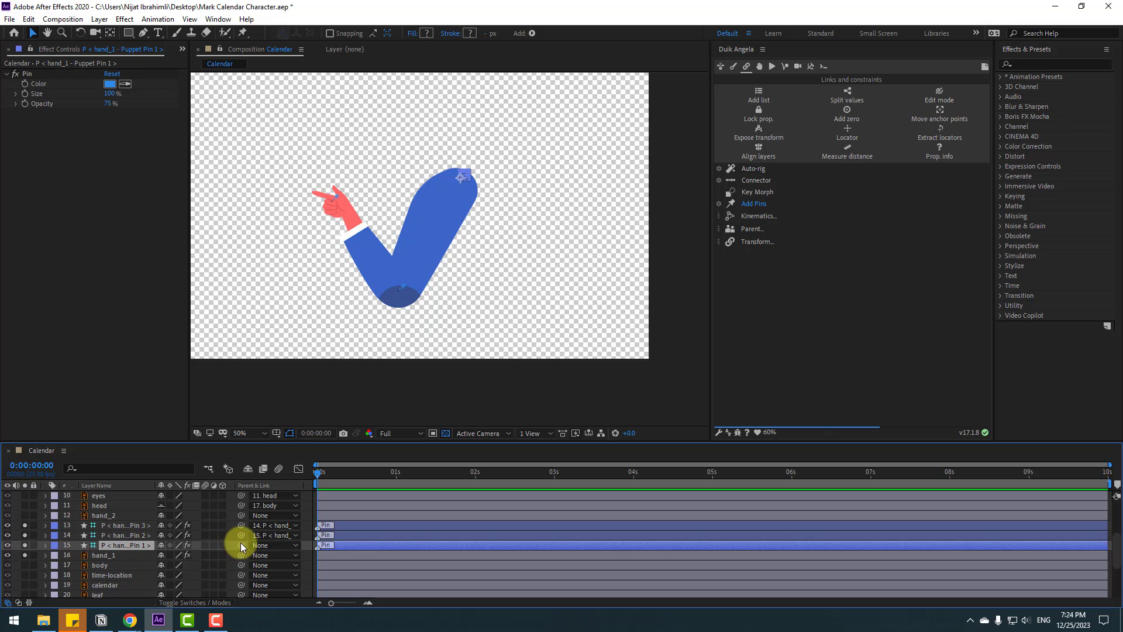
pyautogui.moveTo(241, 545); pyautogui.dragTo(105, 567)
pyautogui.keyDown('ctrl'); pyautogui.click(117, 534); pyautogui.keyUp('ctrl')
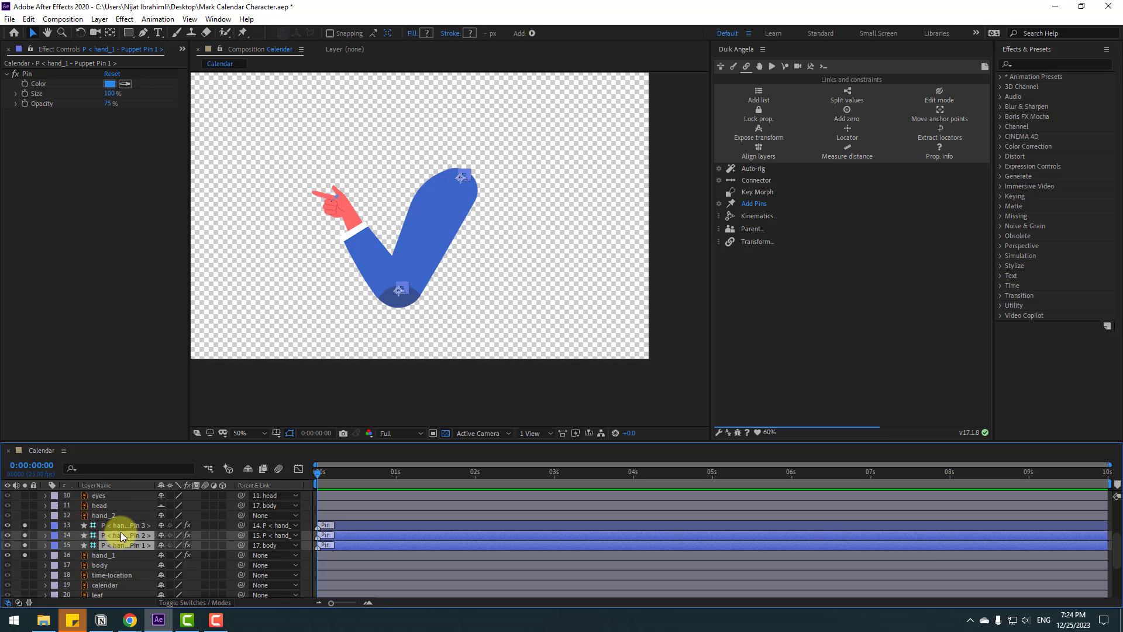
pyautogui.keyDown('ctrl'); pyautogui.click(134, 527); pyautogui.keyUp('ctrl')
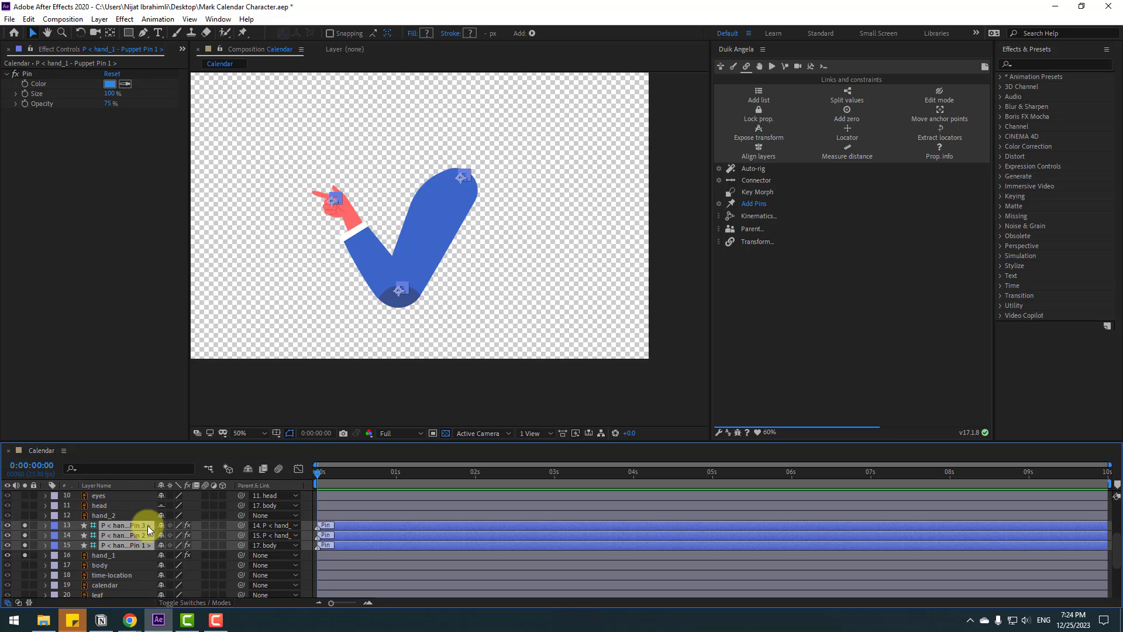
# Step: Auto-rig hand_1's three pins into an IK arm and test the new hand controller
pyautogui.click(752, 168)
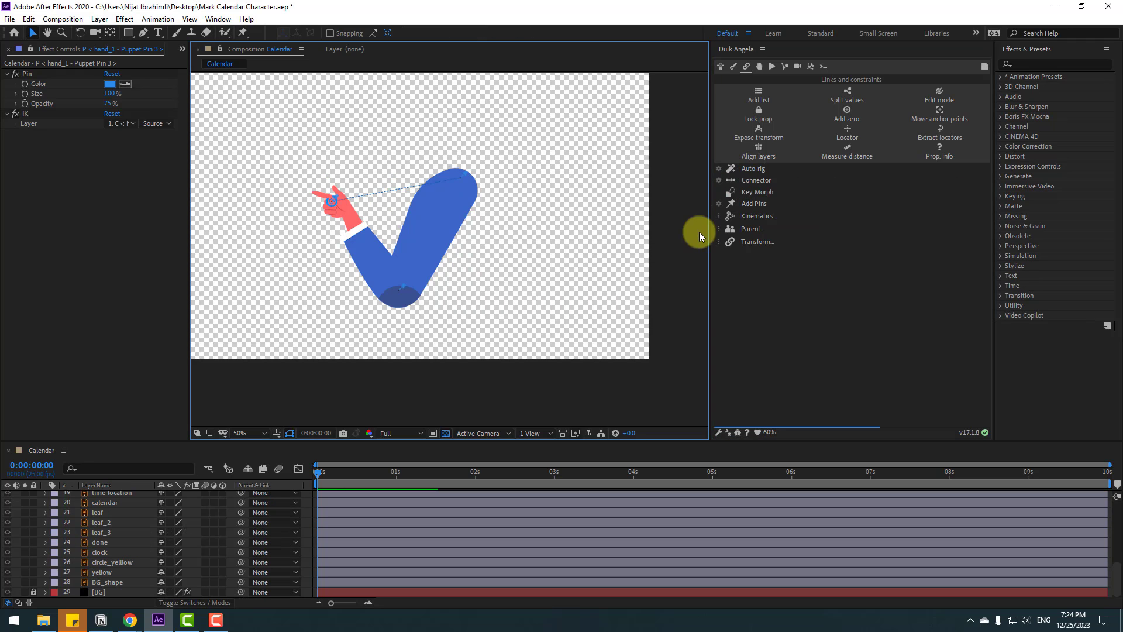
pyautogui.scroll(8, 114, 524)
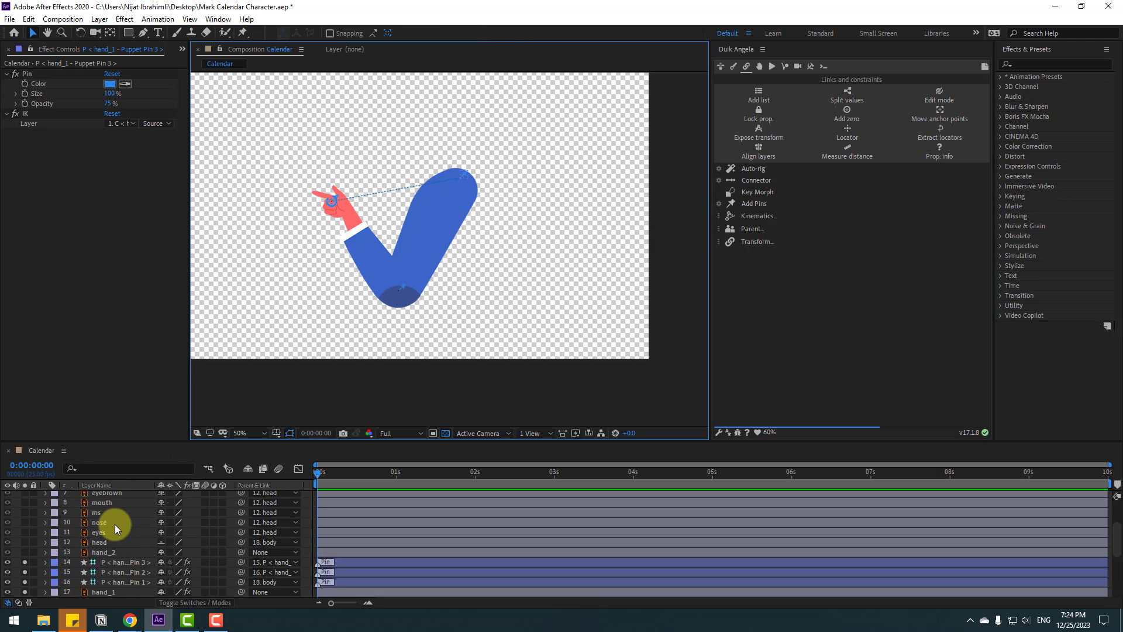
pyautogui.click(123, 495)
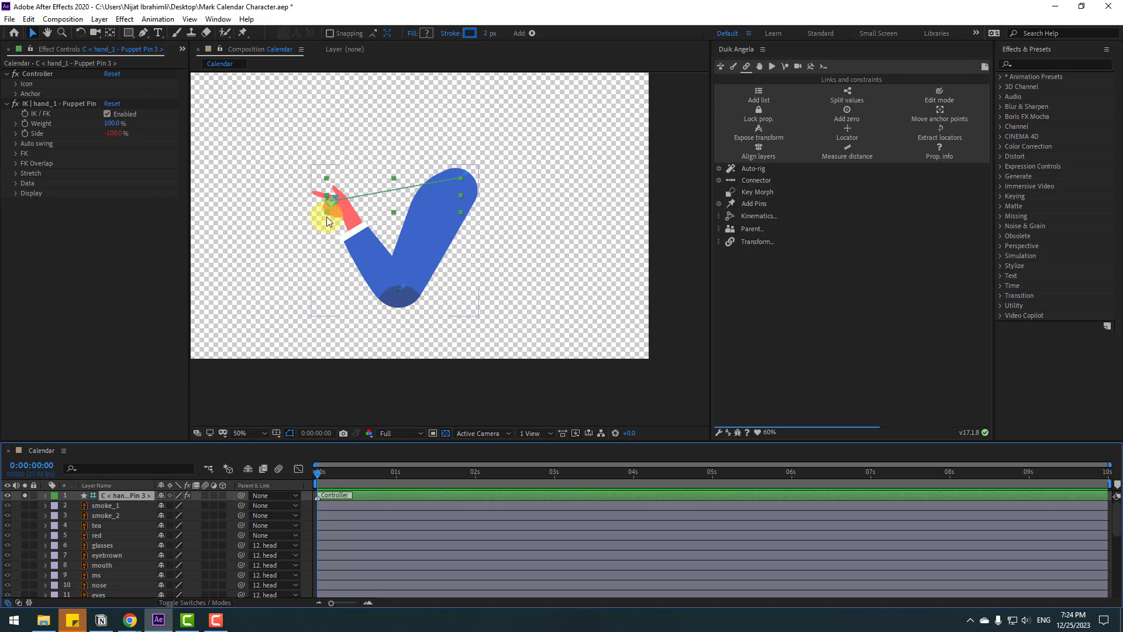
pyautogui.moveTo(325, 208)
pyautogui.mouseDown()
pyautogui.moveTo(327, 217)
pyautogui.moveTo(351, 170)
pyautogui.moveTo(301, 181)
pyautogui.moveTo(325, 208)
pyautogui.moveTo(321, 164)
pyautogui.moveTo(331, 200)
pyautogui.mouseUp()
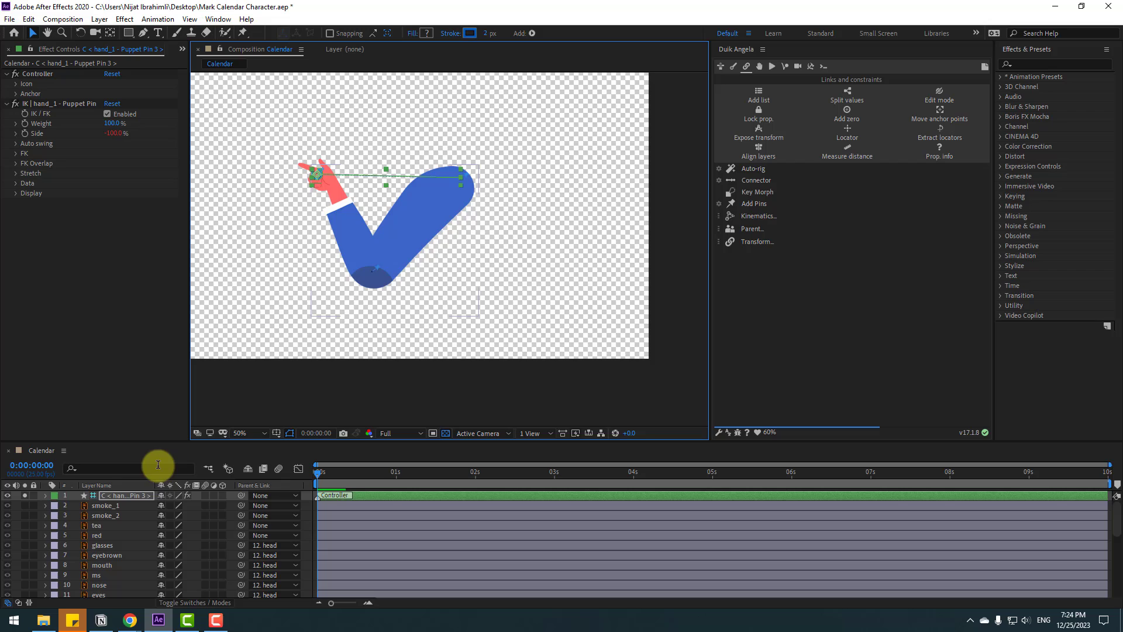
pyautogui.click(24, 496)
# Step: Unsolo the pin layers and raise the hand to point near AUGUST
pyautogui.scroll(-3, 109, 542)
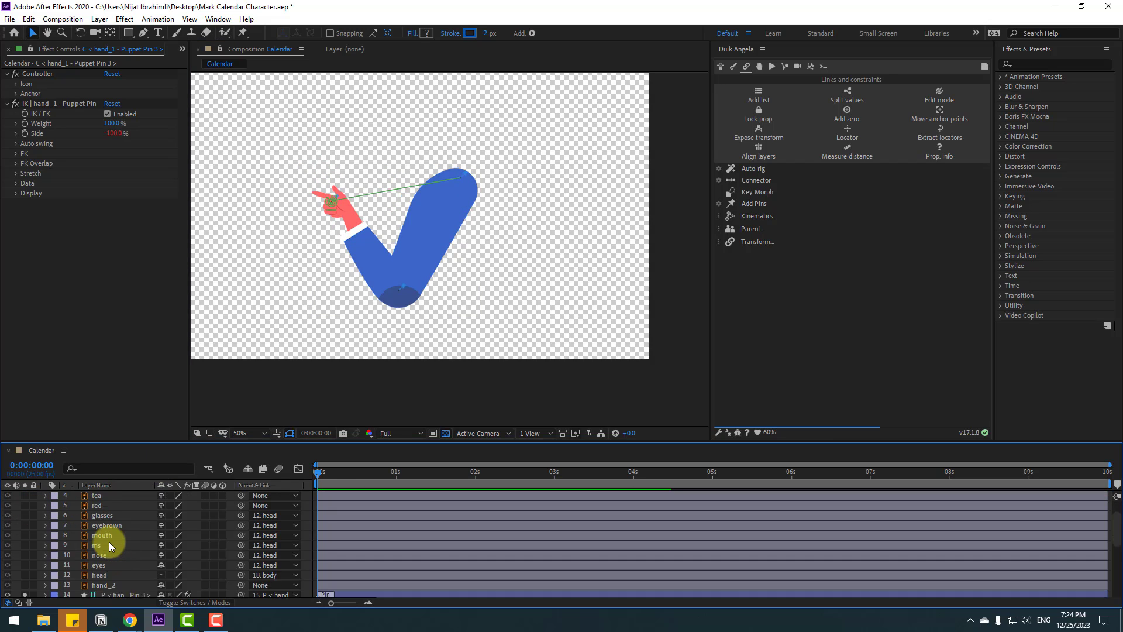
pyautogui.moveTo(26, 535); pyautogui.dragTo(27, 559)
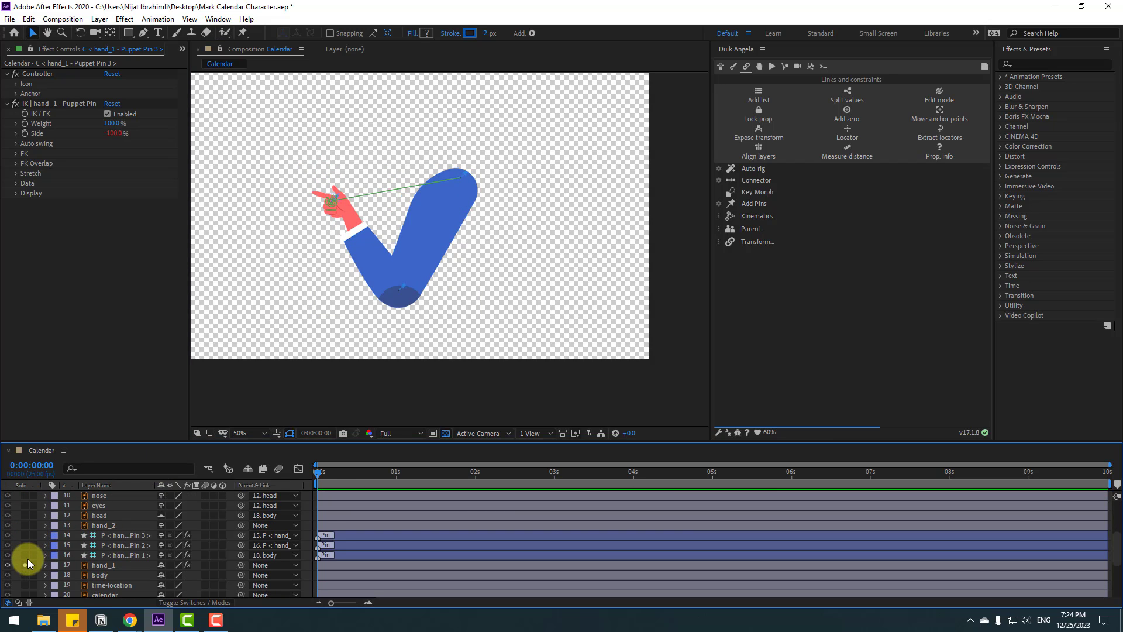
pyautogui.click(26, 566)
pyautogui.scroll(3, 109, 530)
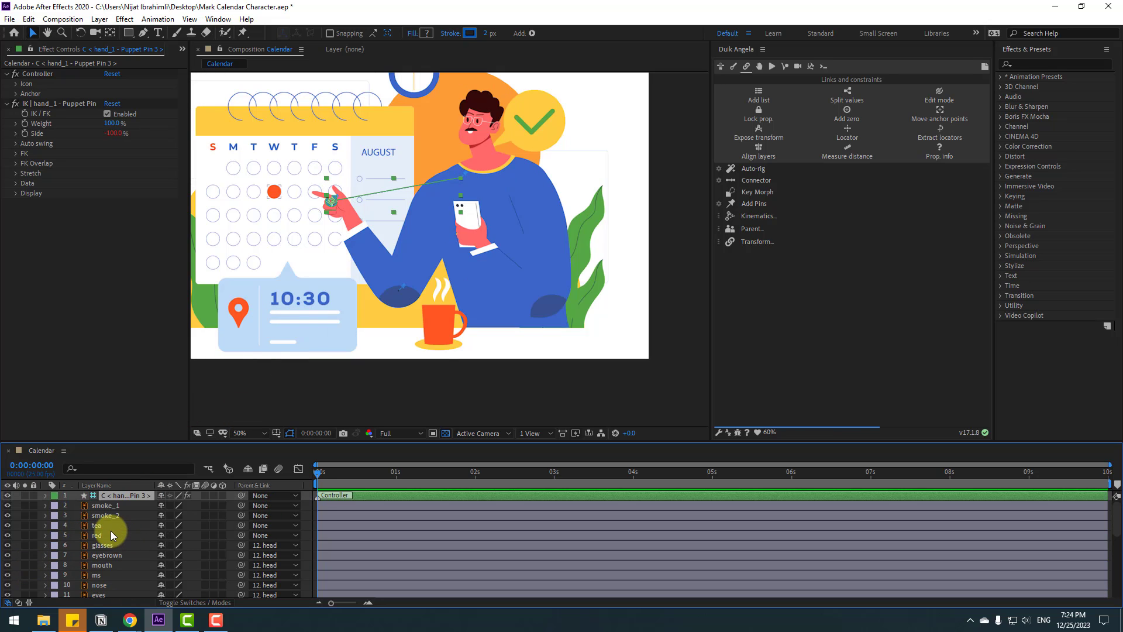
pyautogui.moveTo(335, 210)
pyautogui.mouseDown()
pyautogui.moveTo(328, 196)
pyautogui.moveTo(345, 169)
pyautogui.moveTo(316, 176)
pyautogui.moveTo(351, 171)
pyautogui.moveTo(318, 171)
pyautogui.moveTo(310, 203)
pyautogui.moveTo(316, 180)
pyautogui.moveTo(331, 201)
pyautogui.mouseUp()
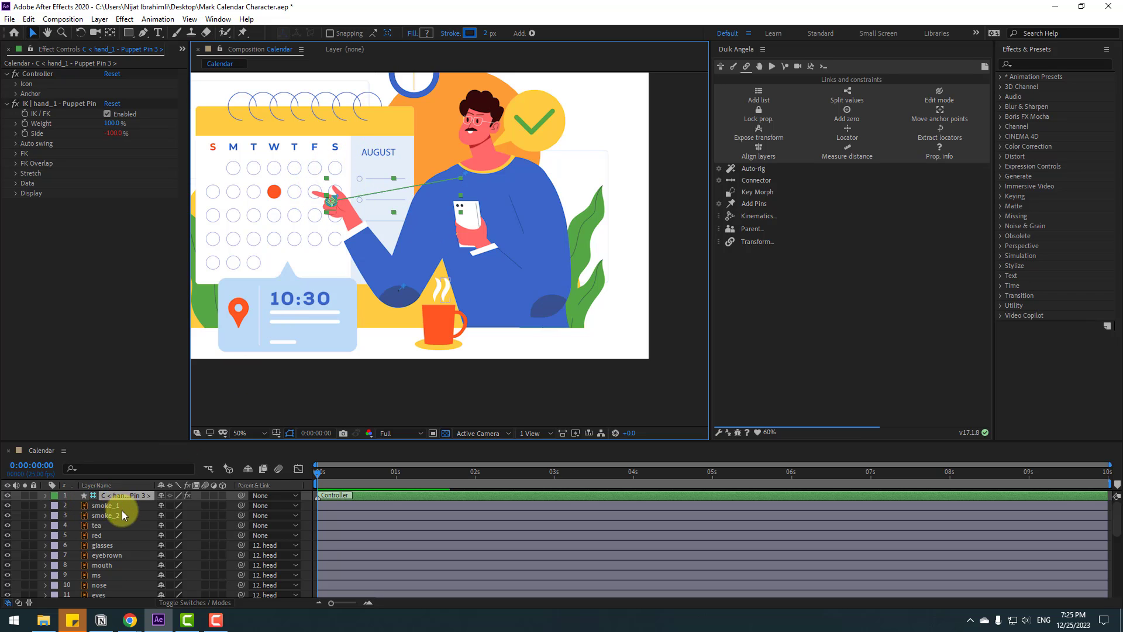
pyautogui.scroll(-3, 150, 524)
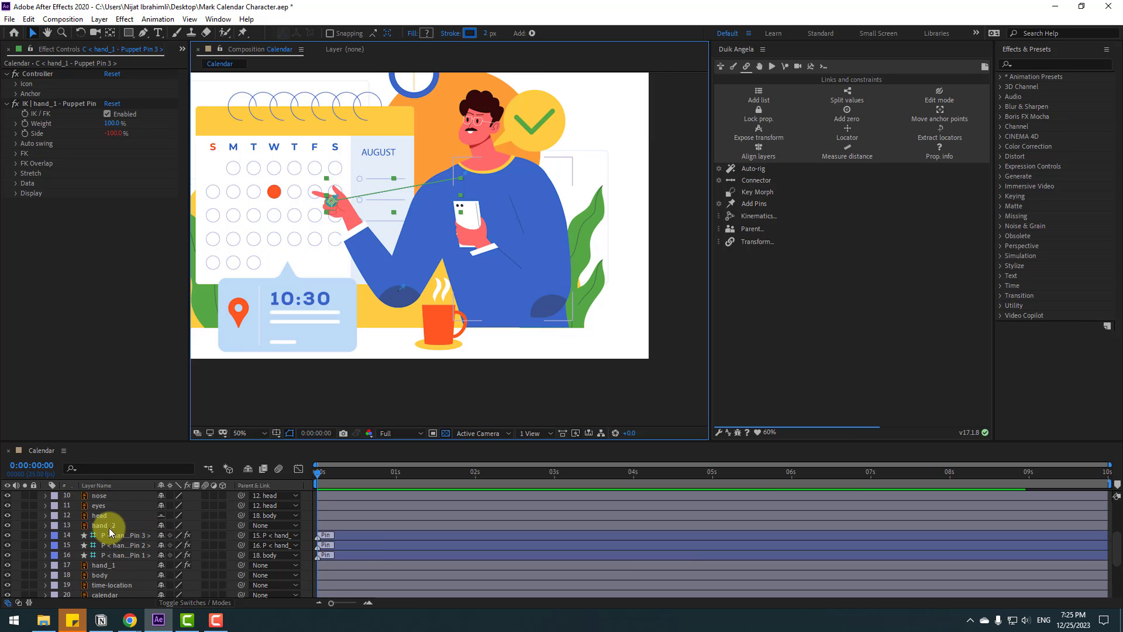
# Step: Solo hand_2 and place puppet pins at its top end, hand and lower bend
pyautogui.click(109, 526)
pyautogui.click(25, 524)
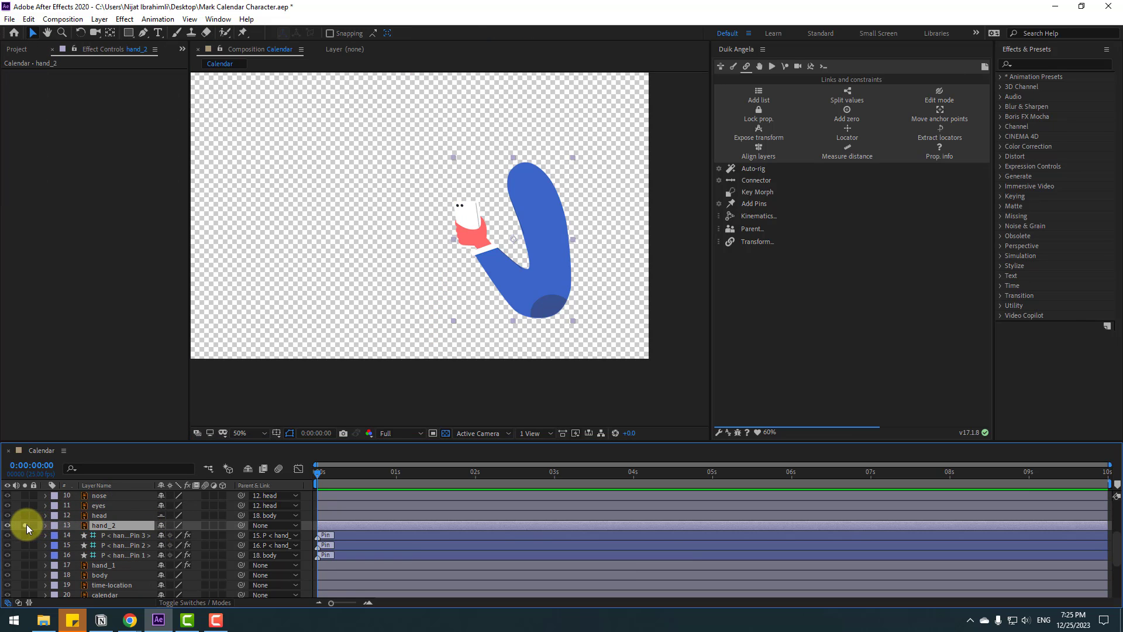
pyautogui.click(245, 37)
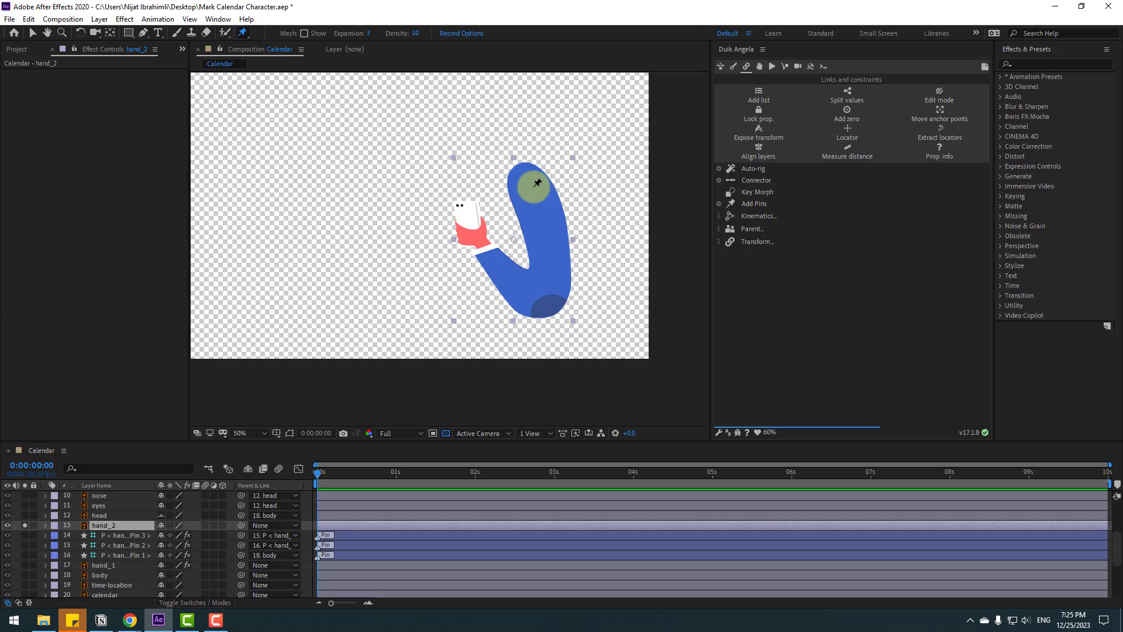
pyautogui.click(527, 172)
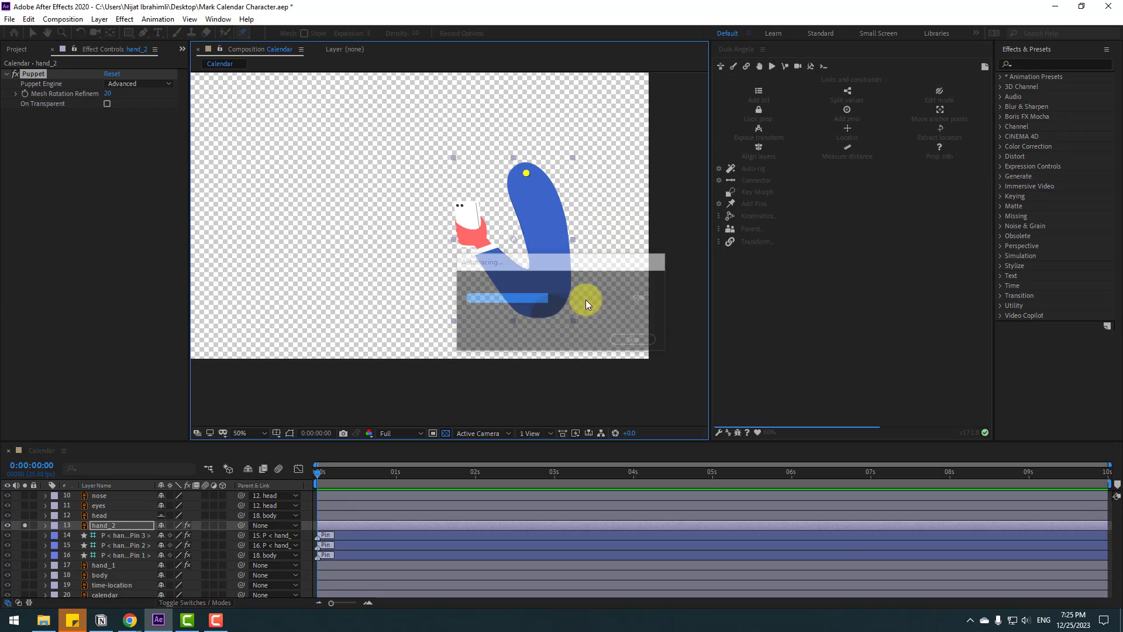
pyautogui.click(473, 227)
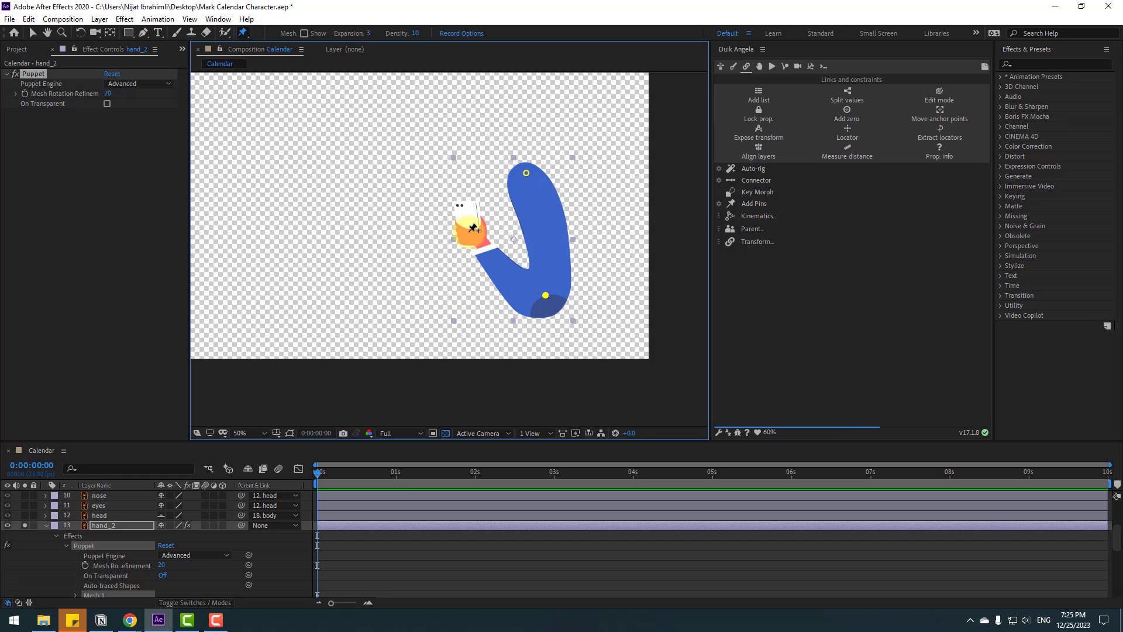
pyautogui.click(488, 245)
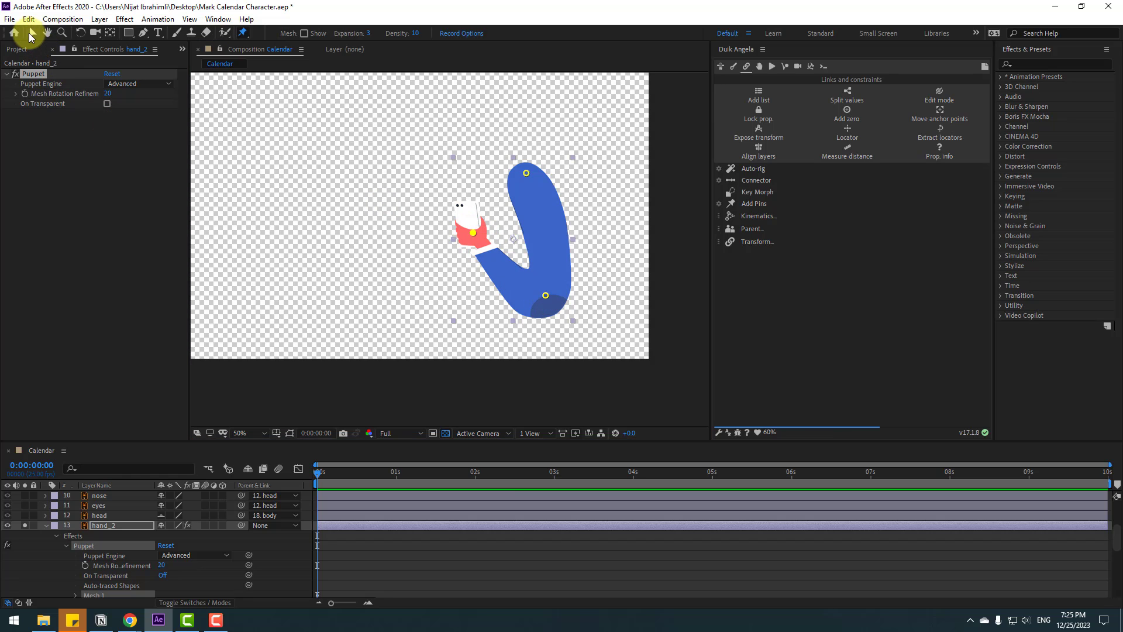
pyautogui.click(33, 33)
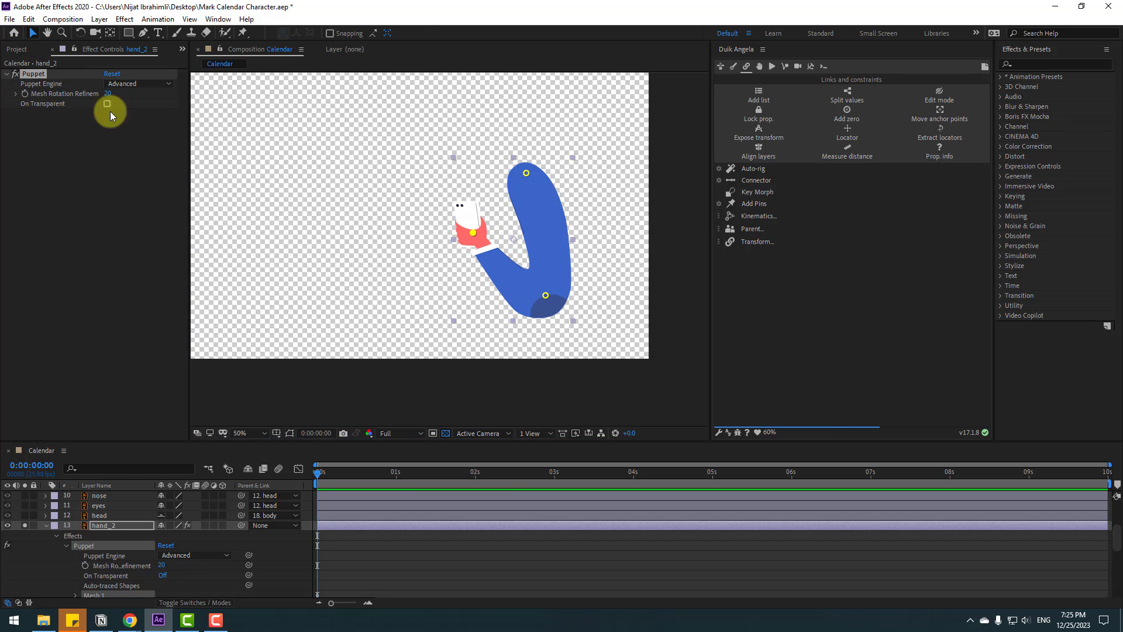
# Step: Create Duik pin layers for hand_2 and chain them Pin 3→Pin 2→Pin 1→body
pyautogui.click(754, 207)
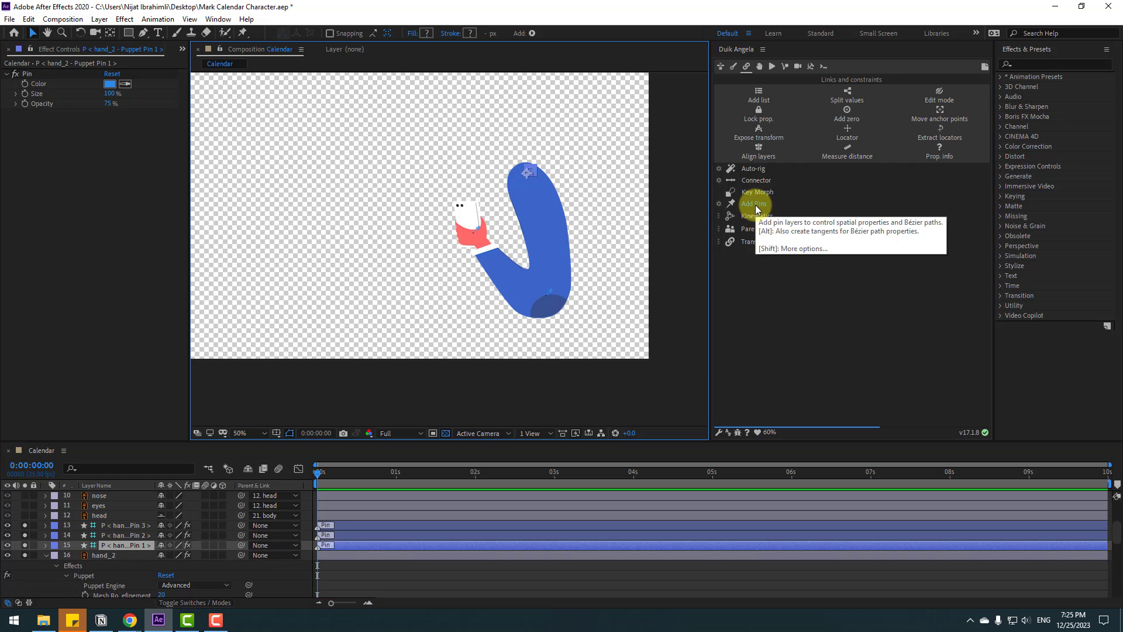
pyautogui.click(131, 525)
pyautogui.moveTo(241, 525); pyautogui.dragTo(131, 536)
pyautogui.click(131, 536)
pyautogui.moveTo(241, 538); pyautogui.dragTo(127, 549)
pyautogui.click(46, 555)
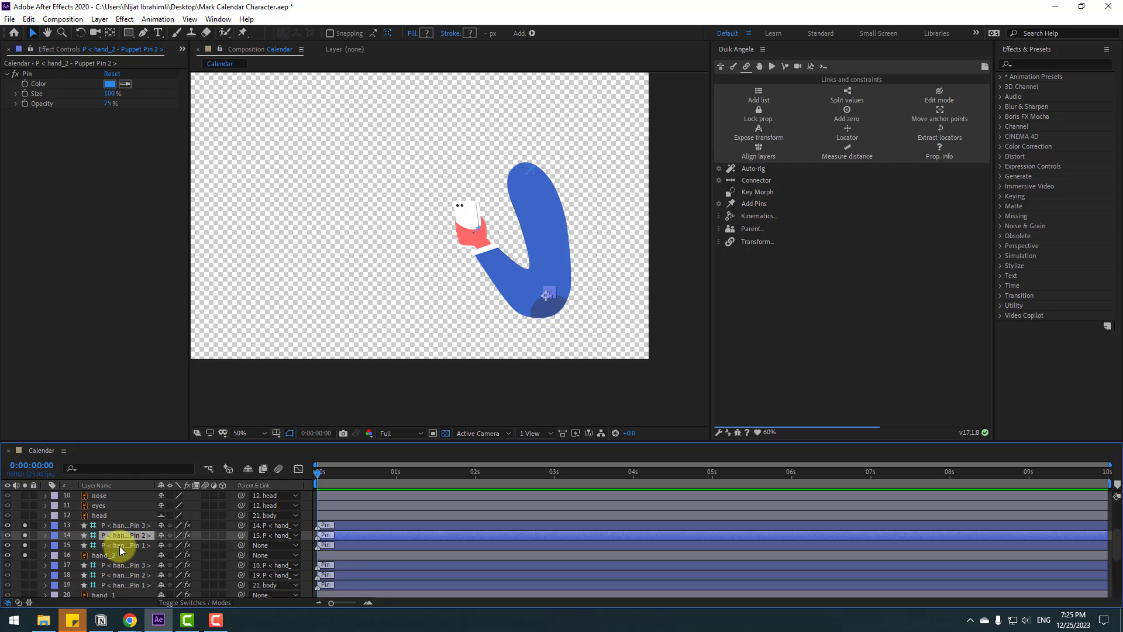
pyautogui.click(119, 546)
pyautogui.moveTo(241, 546); pyautogui.dragTo(100, 550)
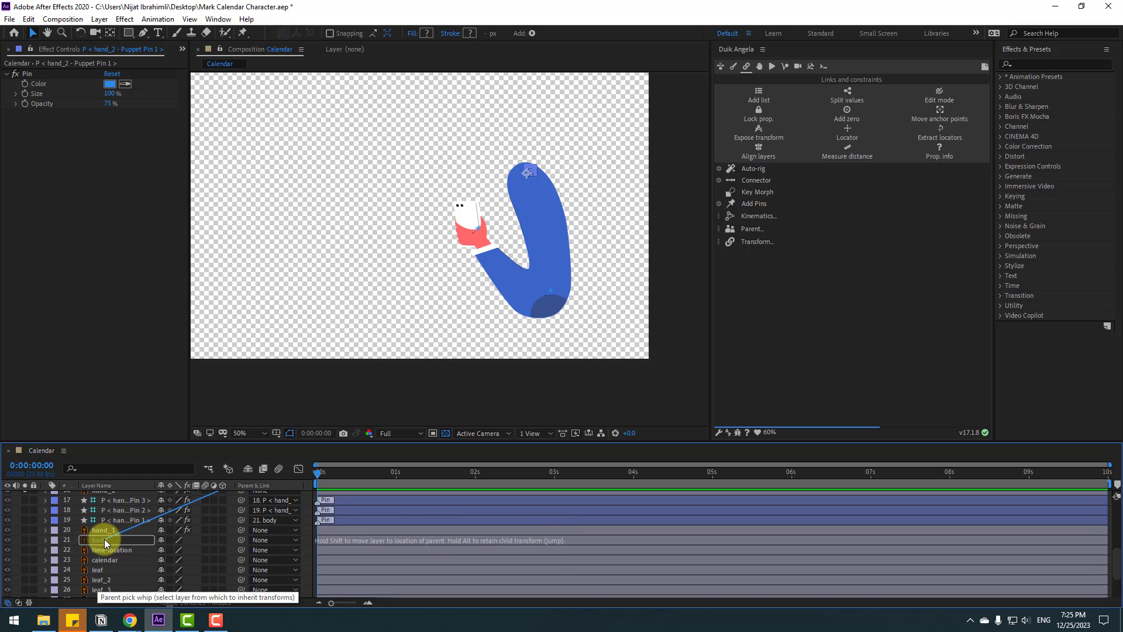
# Step: Select hand_2's Pin 3, Pin 2 and Pin 1 layers together
pyautogui.scroll(3, 135, 541)
pyautogui.click(126, 565)
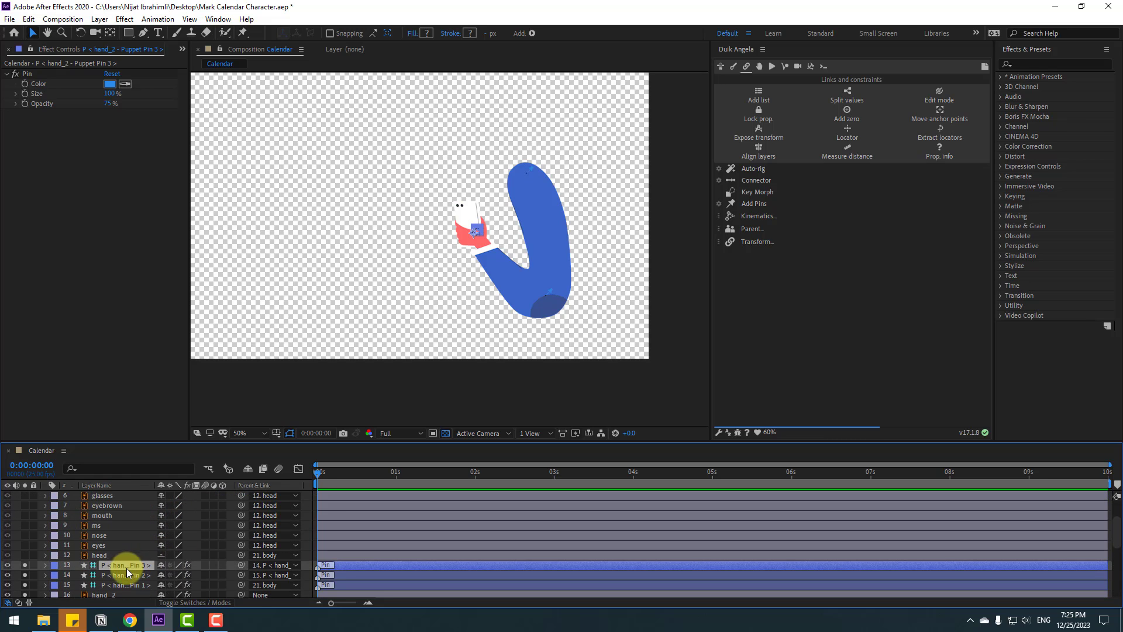
pyautogui.keyDown('ctrl'); pyautogui.click(120, 575); pyautogui.keyUp('ctrl')
pyautogui.keyDown('ctrl'); pyautogui.click(120, 584); pyautogui.keyUp('ctrl')
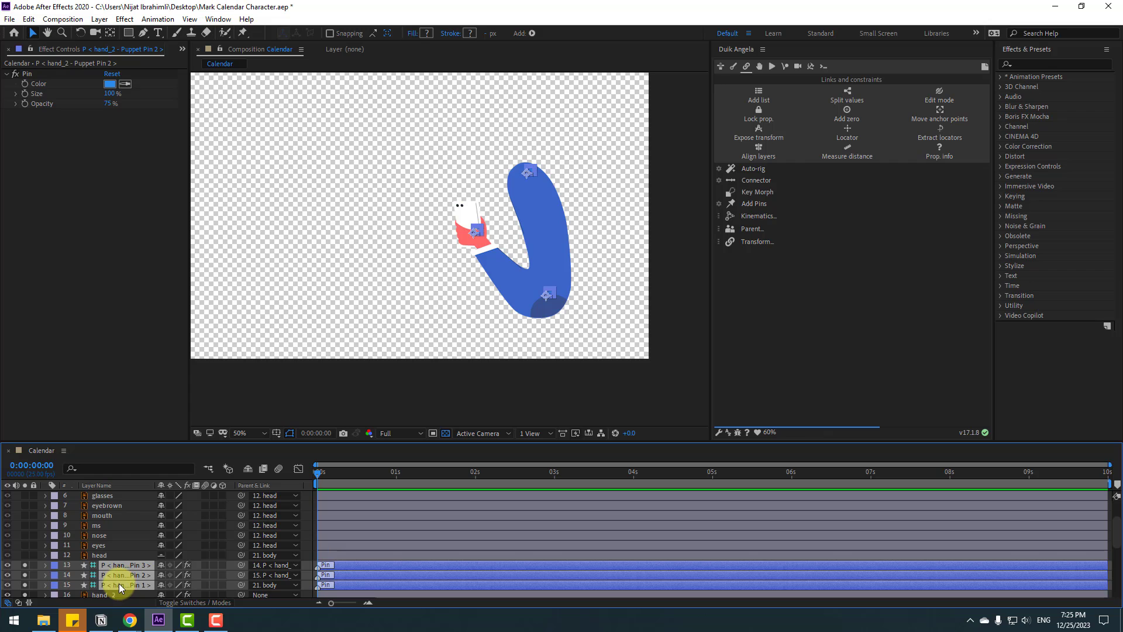
# Step: Auto-rig hand_2's pins into an IK arm and drag its controller to test the arm
pyautogui.click(754, 170)
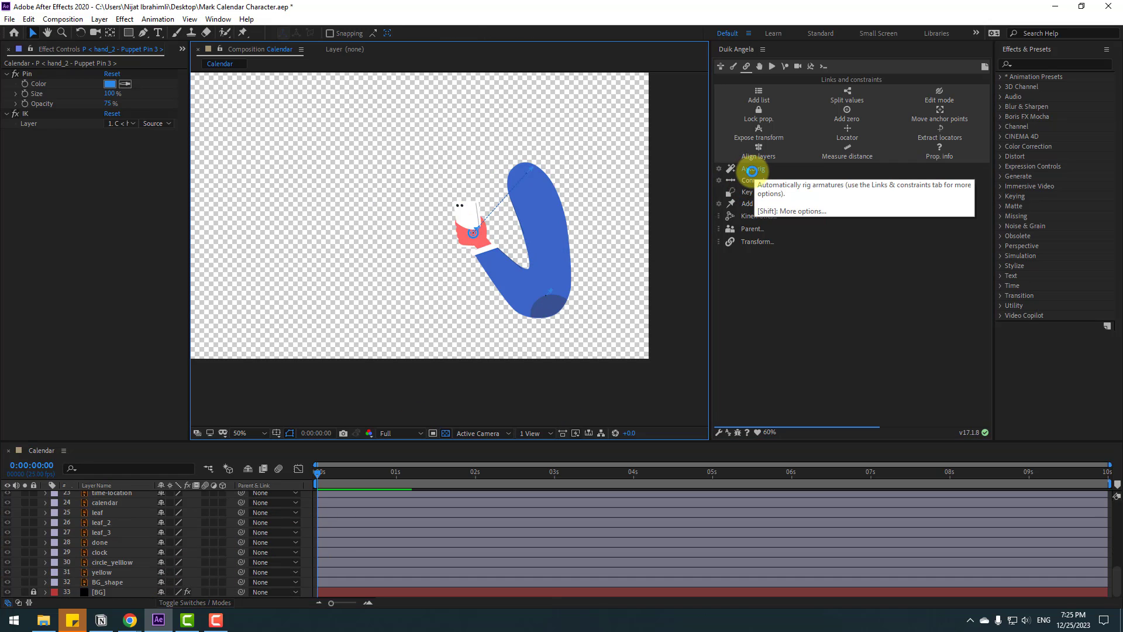
pyautogui.scroll(5, 136, 522)
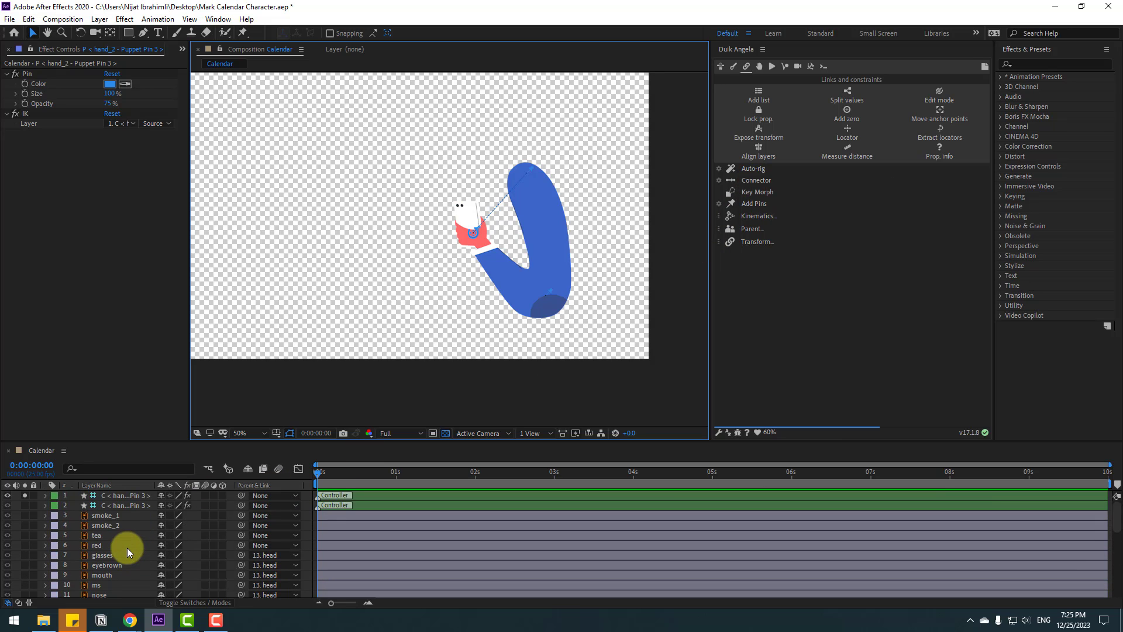
pyautogui.click(125, 495)
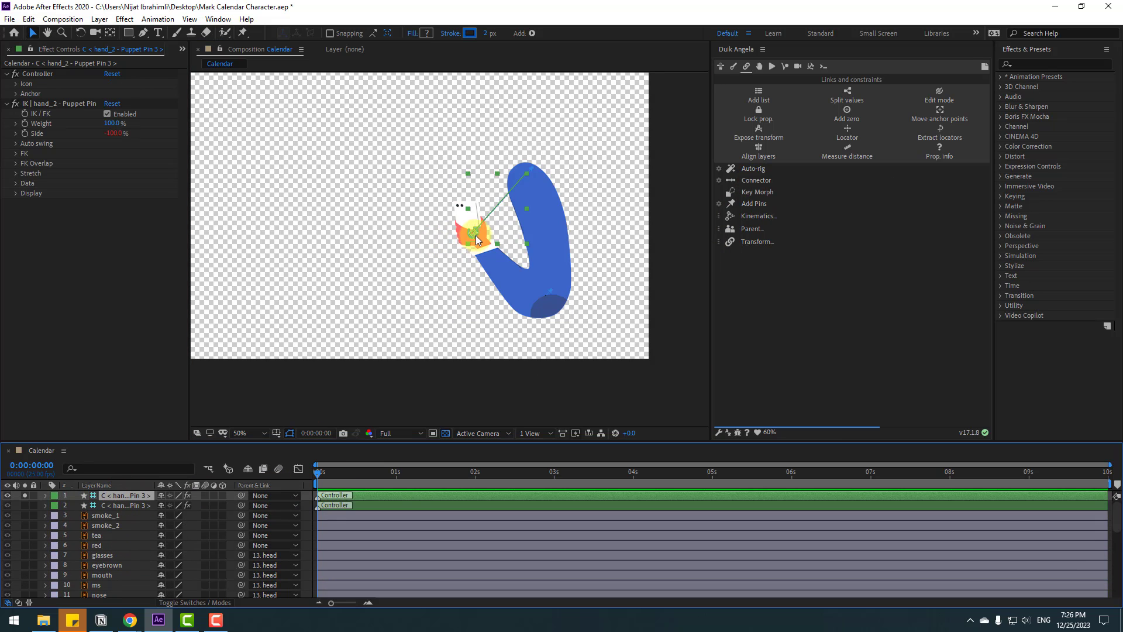
pyautogui.moveTo(477, 239); pyautogui.dragTo(439, 270)
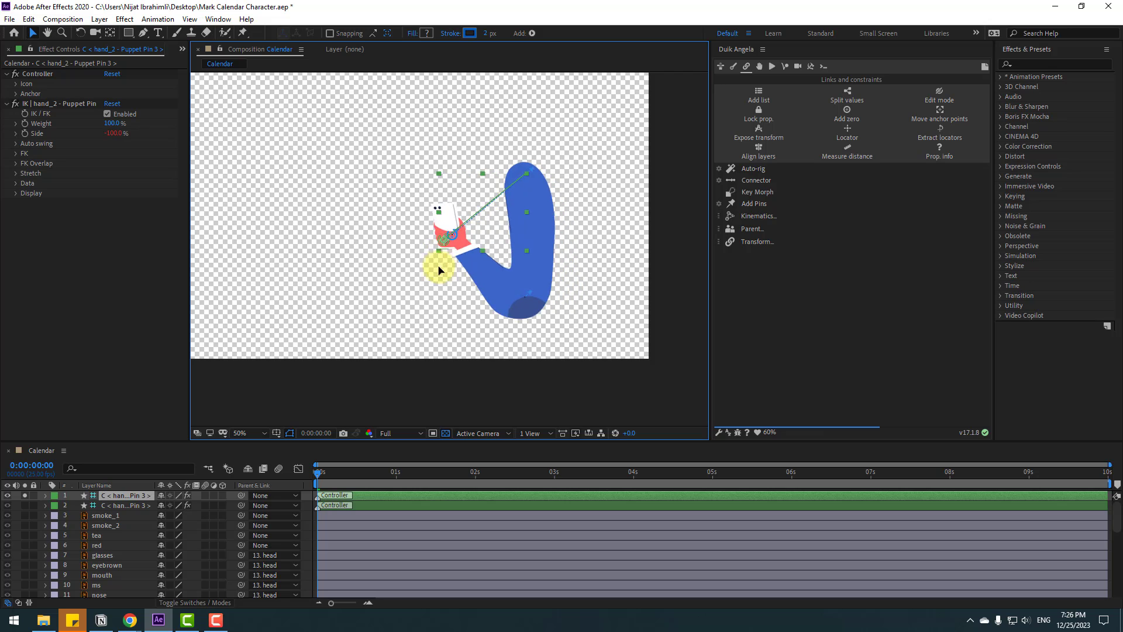
pyautogui.hotkey('ctrl', 'z')
pyautogui.hotkey('ctrl', 'z')
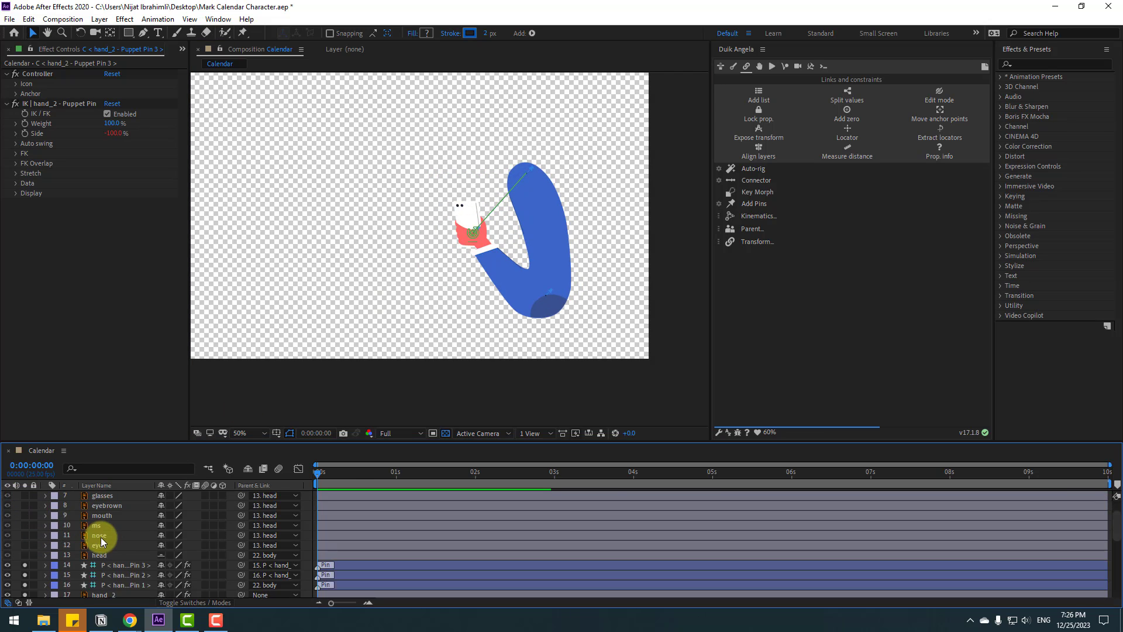
pyautogui.hotkey('ctrl', 'z')
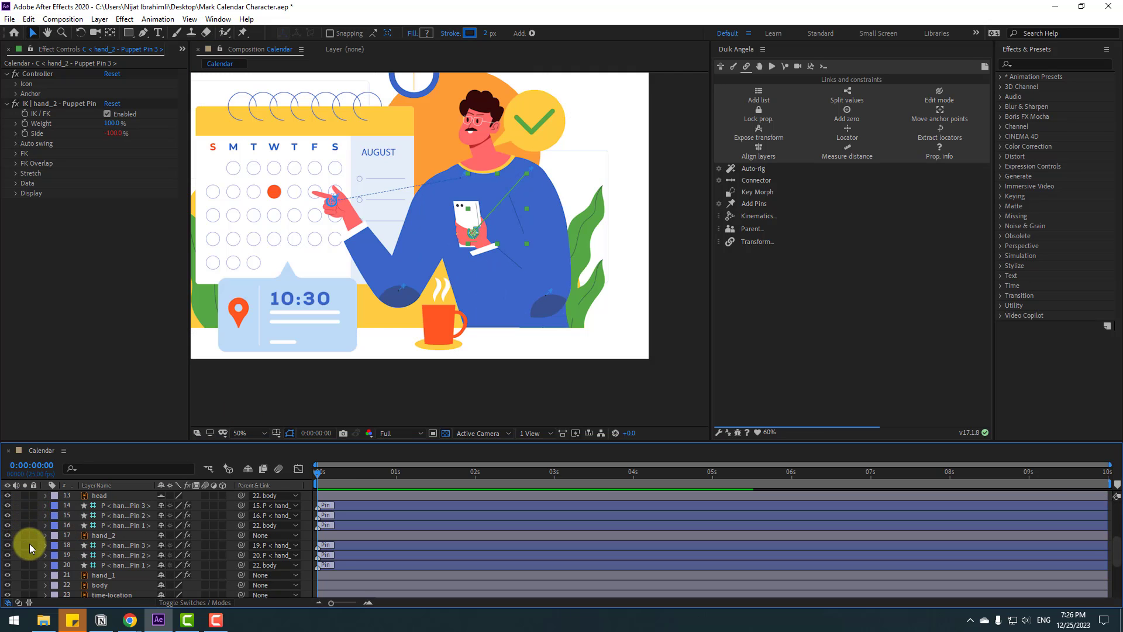
pyautogui.moveTo(479, 234)
pyautogui.mouseDown()
pyautogui.moveTo(463, 249)
pyautogui.moveTo(466, 230)
pyautogui.moveTo(430, 236)
pyautogui.moveTo(475, 250)
pyautogui.mouseUp()
# Step: Rename hand_2's IK controller to HAND_RIGHT and hand_1's controller to HAND_LEFT
pyautogui.click(137, 502)
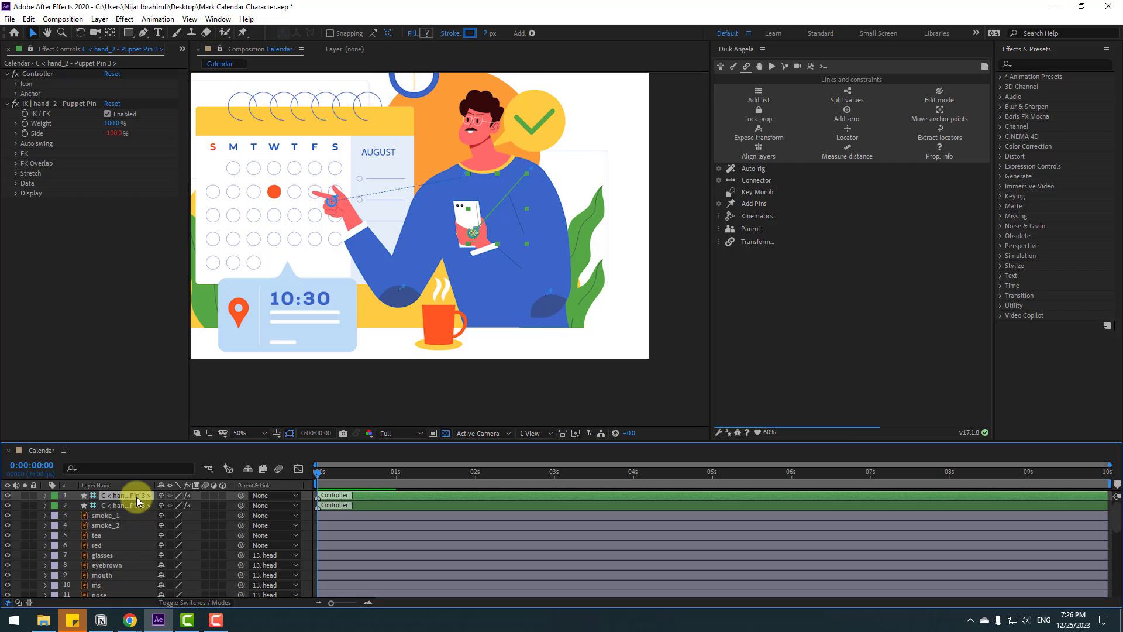
pyautogui.press('Return')
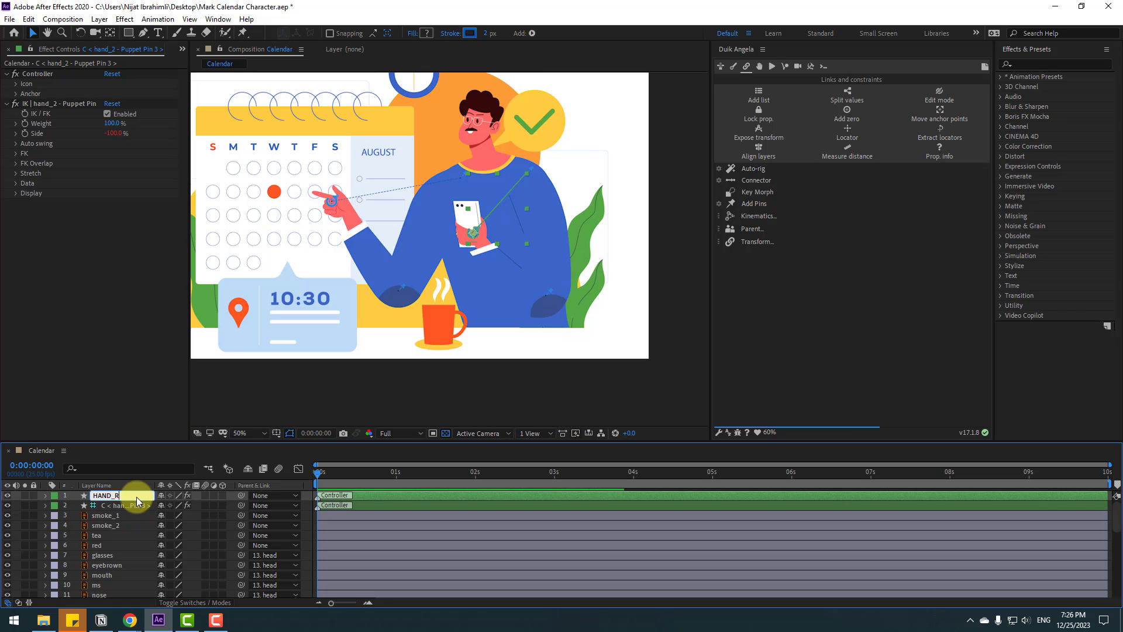
pyautogui.press('Return')
pyautogui.click(135, 507)
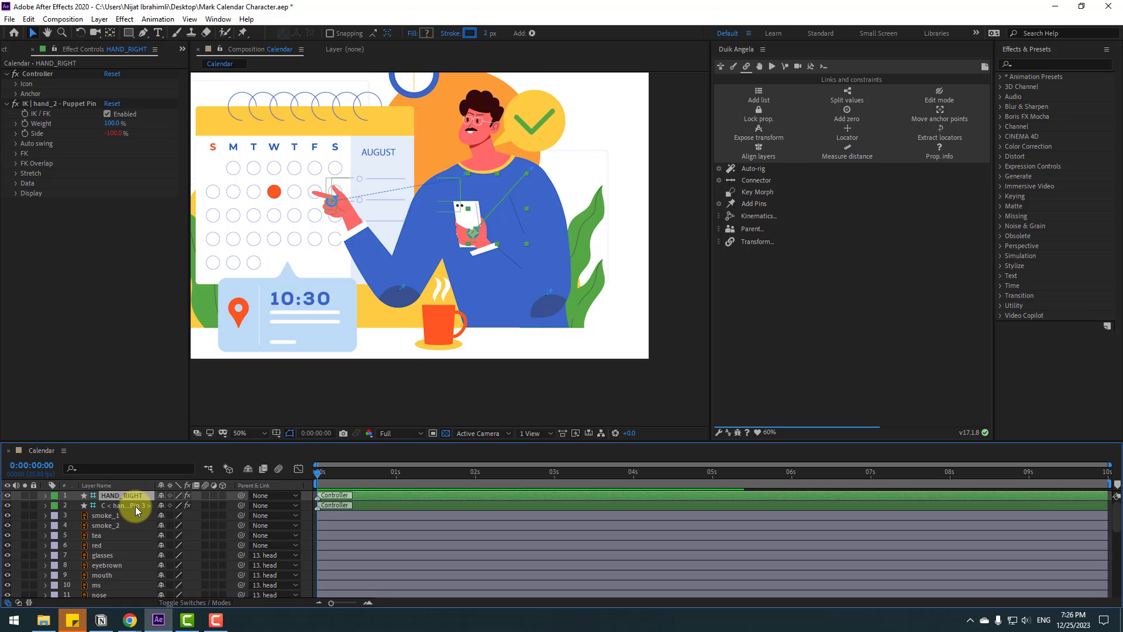
pyautogui.press('Return')
pyautogui.write('HAND')
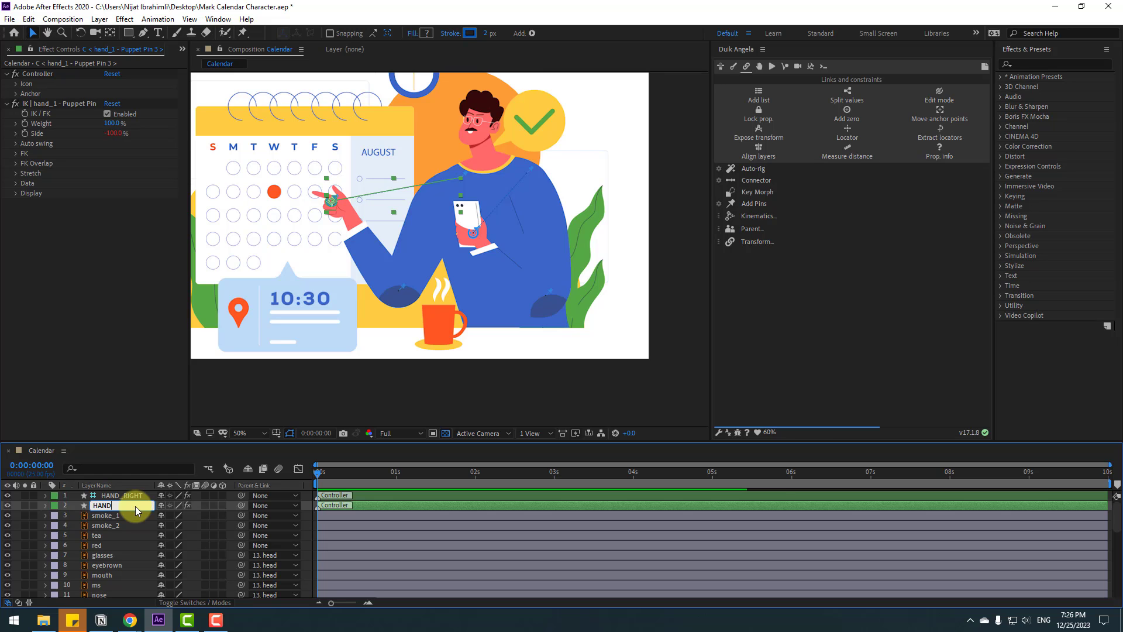
pyautogui.write('_LEFT')
pyautogui.press('Return')
pyautogui.scroll(-3, 131, 509)
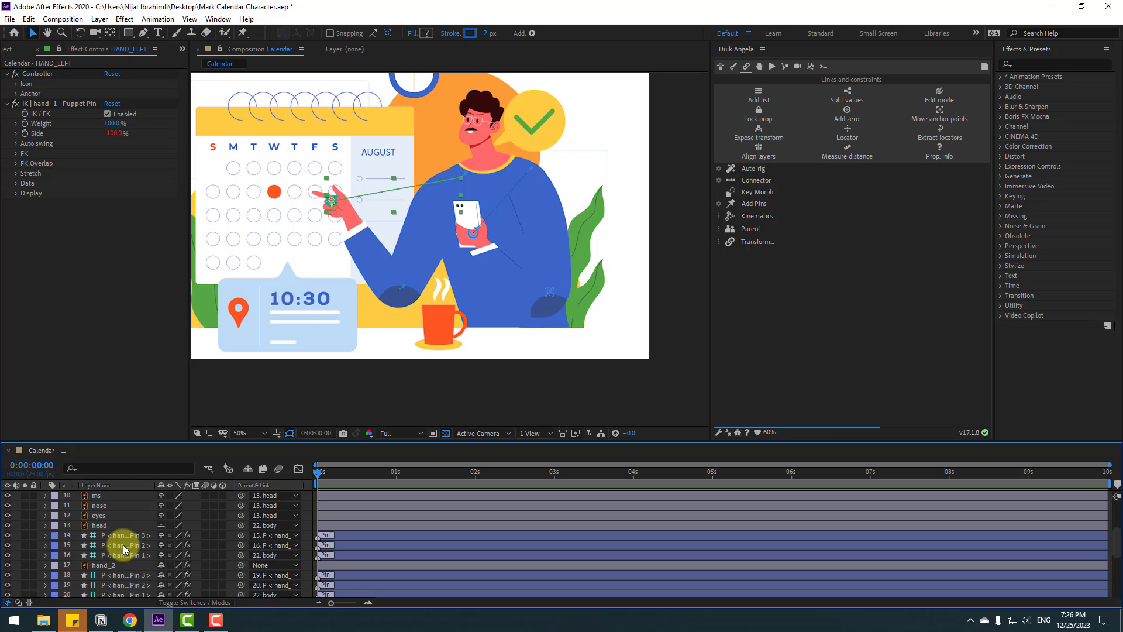
pyautogui.keyDown('ctrl'); pyautogui.click(117, 545); pyautogui.keyUp('ctrl')
# Step: Select the pin layers plus hand_1 and hand_2, and hide them as shy layers
pyautogui.keyDown('ctrl'); pyautogui.click(123, 554); pyautogui.keyUp('ctrl')
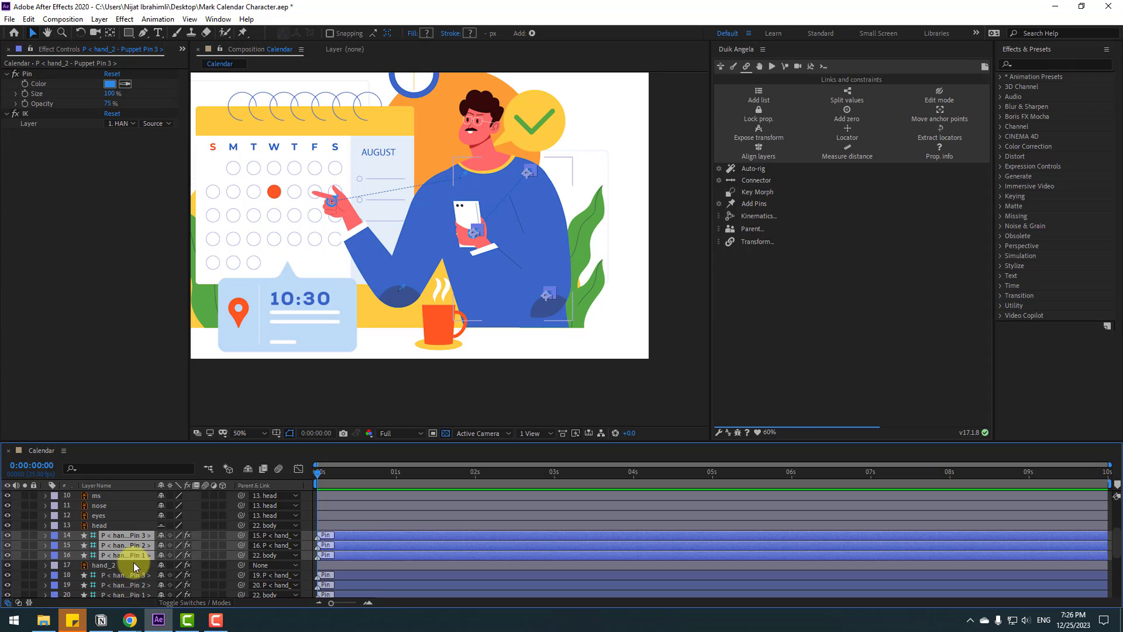
pyautogui.scroll(-3, 120, 559)
pyautogui.keyDown('ctrl'); pyautogui.click(116, 535); pyautogui.keyUp('ctrl')
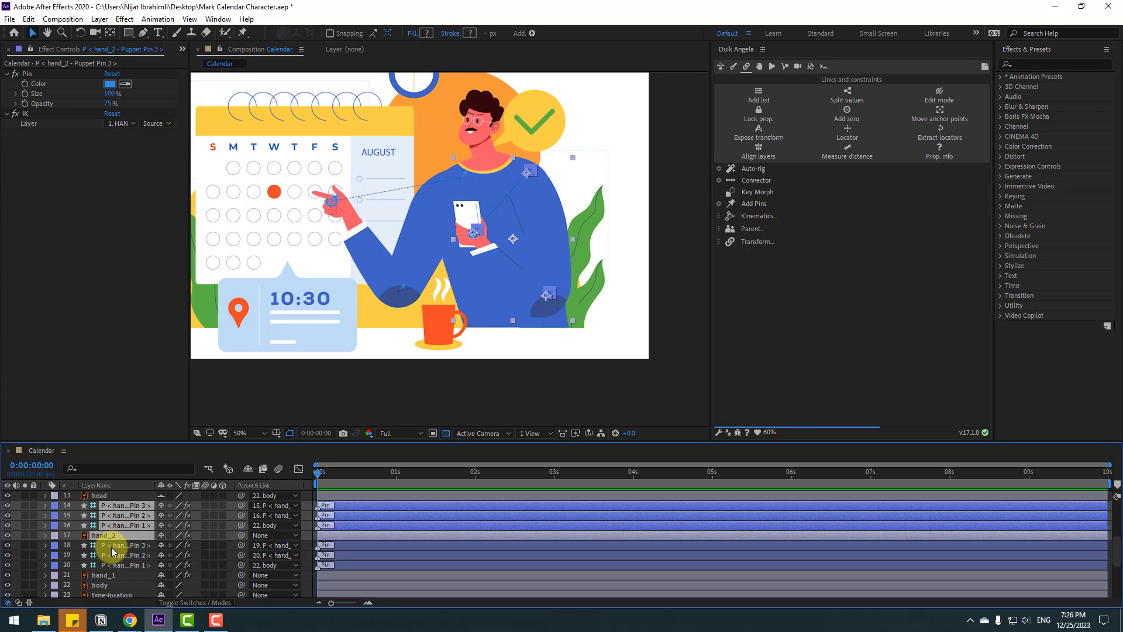
pyautogui.keyDown('ctrl'); pyautogui.click(116, 545); pyautogui.keyUp('ctrl')
pyautogui.keyDown('ctrl'); pyautogui.click(115, 556); pyautogui.keyUp('ctrl')
pyautogui.keyDown('ctrl'); pyautogui.click(115, 565); pyautogui.keyUp('ctrl')
pyautogui.keyDown('ctrl'); pyautogui.click(115, 575); pyautogui.keyUp('ctrl')
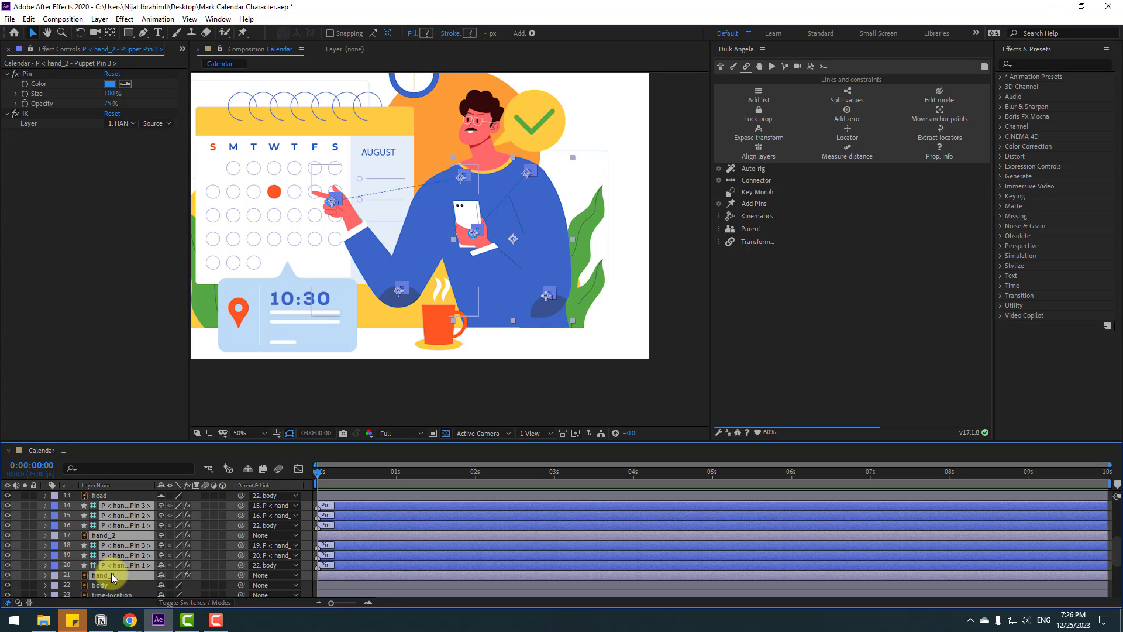
pyautogui.scroll(3, 118, 574)
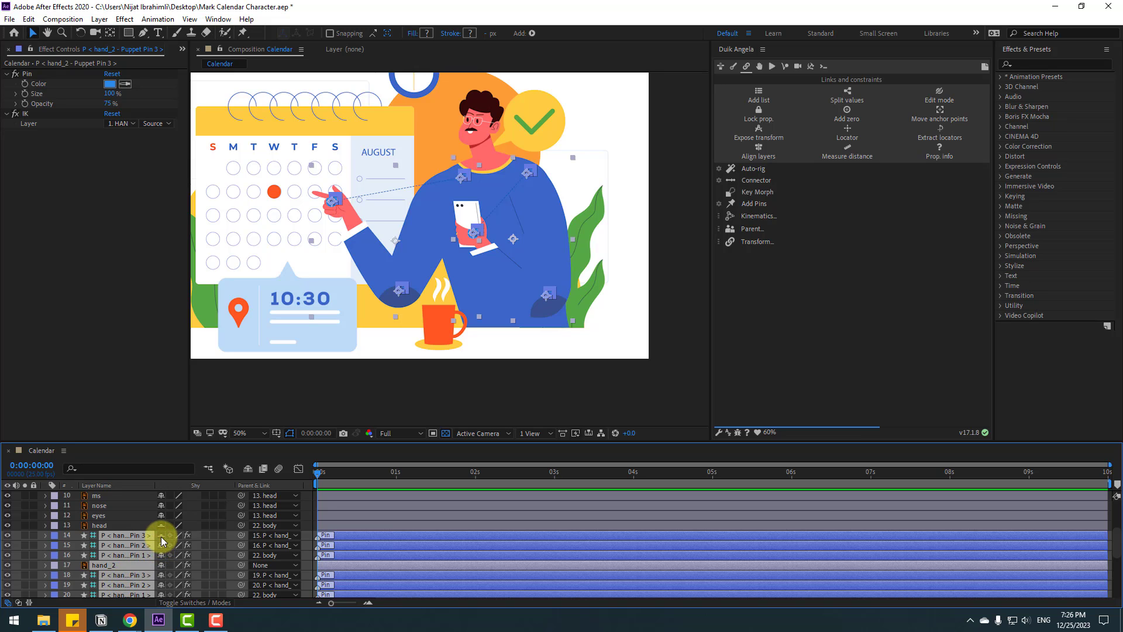
pyautogui.click(248, 469)
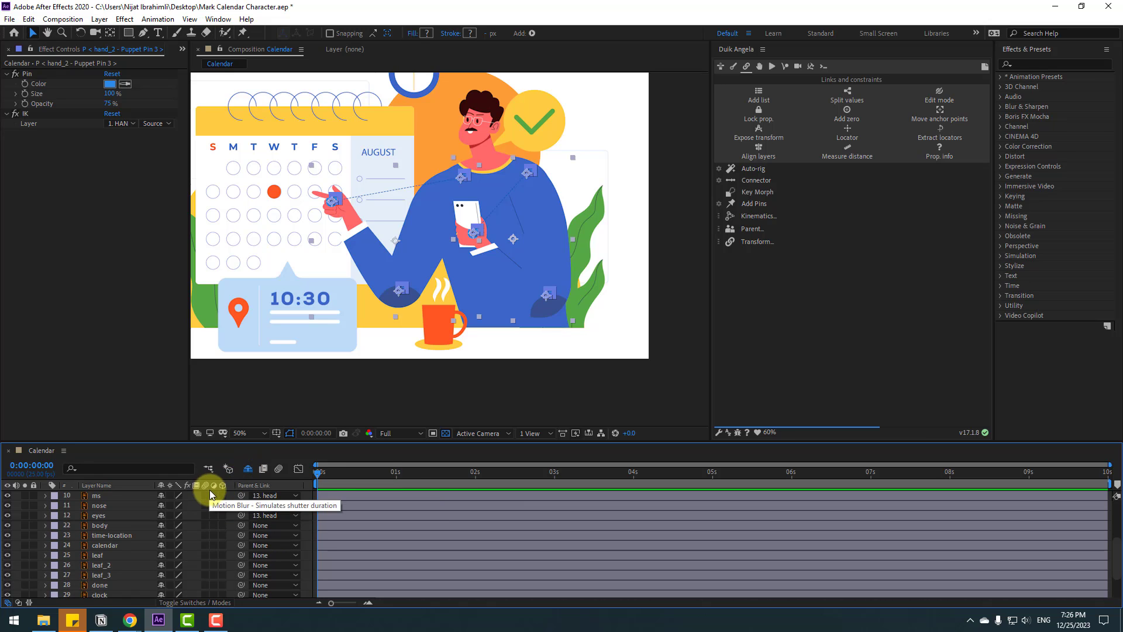
# Step: Scrub the body layer's Rotation to check the body turns correctly
pyautogui.click(105, 527)
pyautogui.press('r')
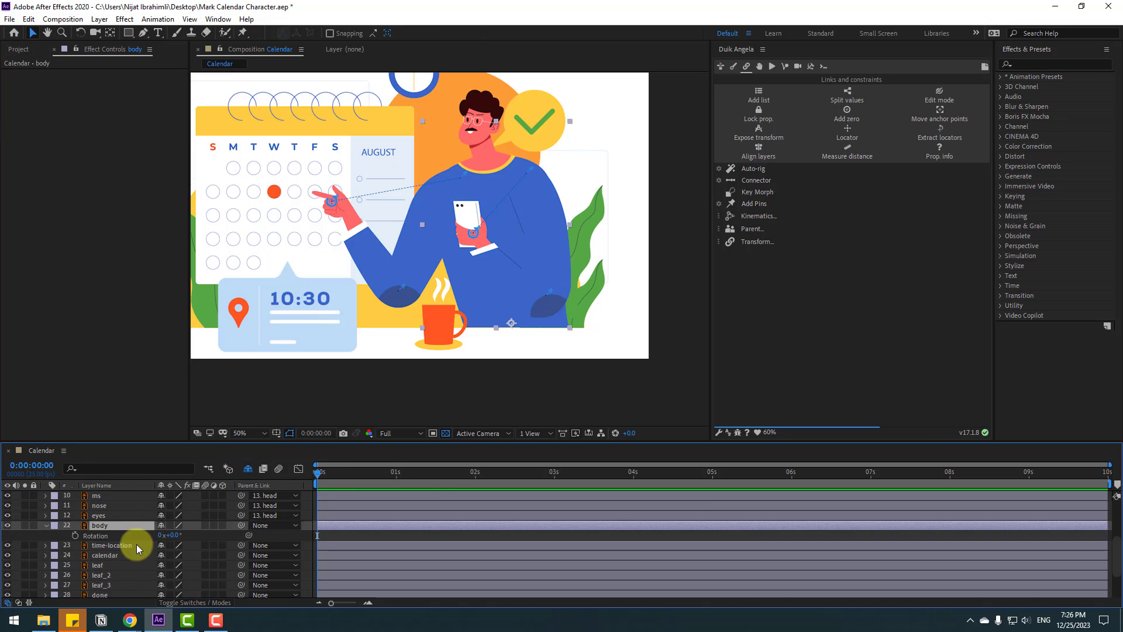
pyautogui.moveTo(183, 535)
pyautogui.mouseDown()
pyautogui.moveTo(161, 535)
pyautogui.moveTo(179, 534)
pyautogui.mouseUp()
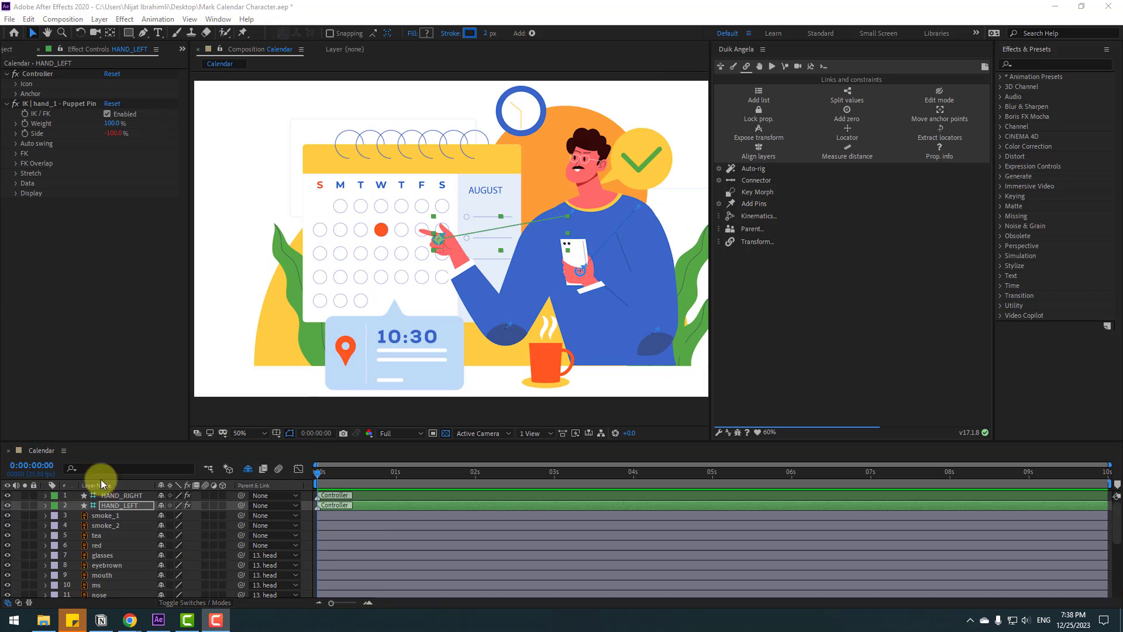
# Step: Keyframe HAND_LEFT's Position: lower the hand, then raise it to the calendar top at 0:00:00:12
pyautogui.click(207, 507)
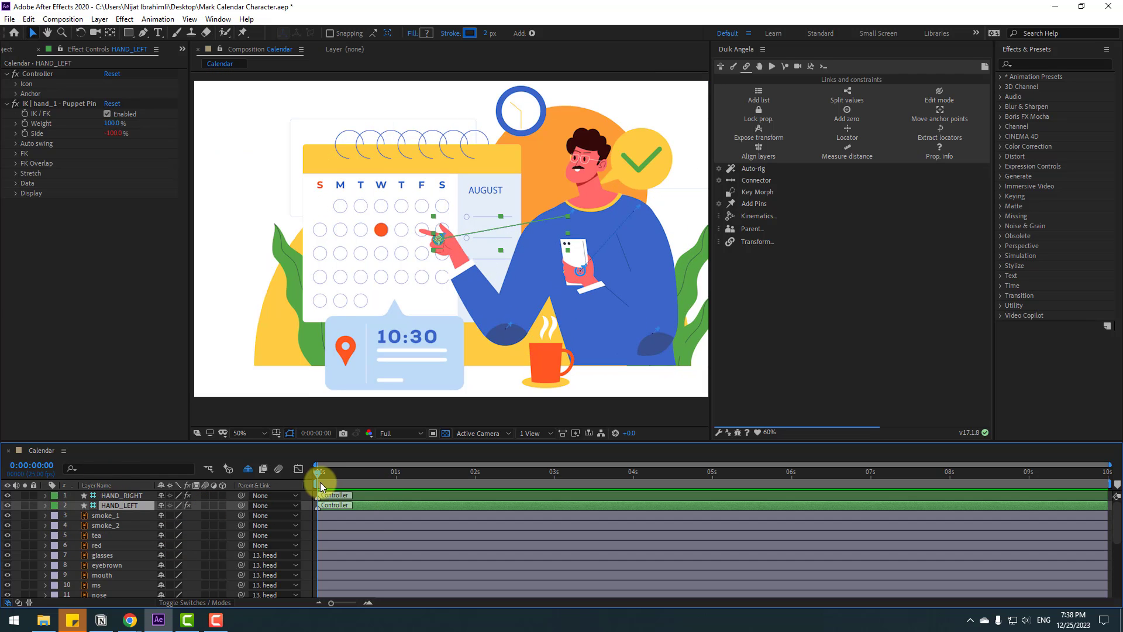
pyautogui.press('p')
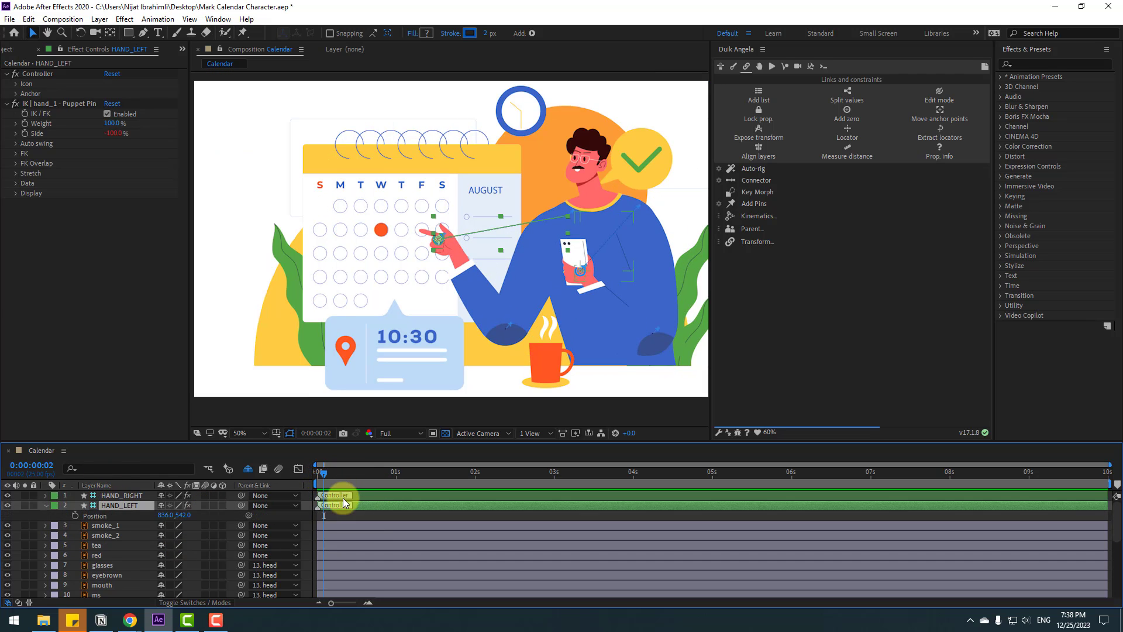
pyautogui.click(75, 516)
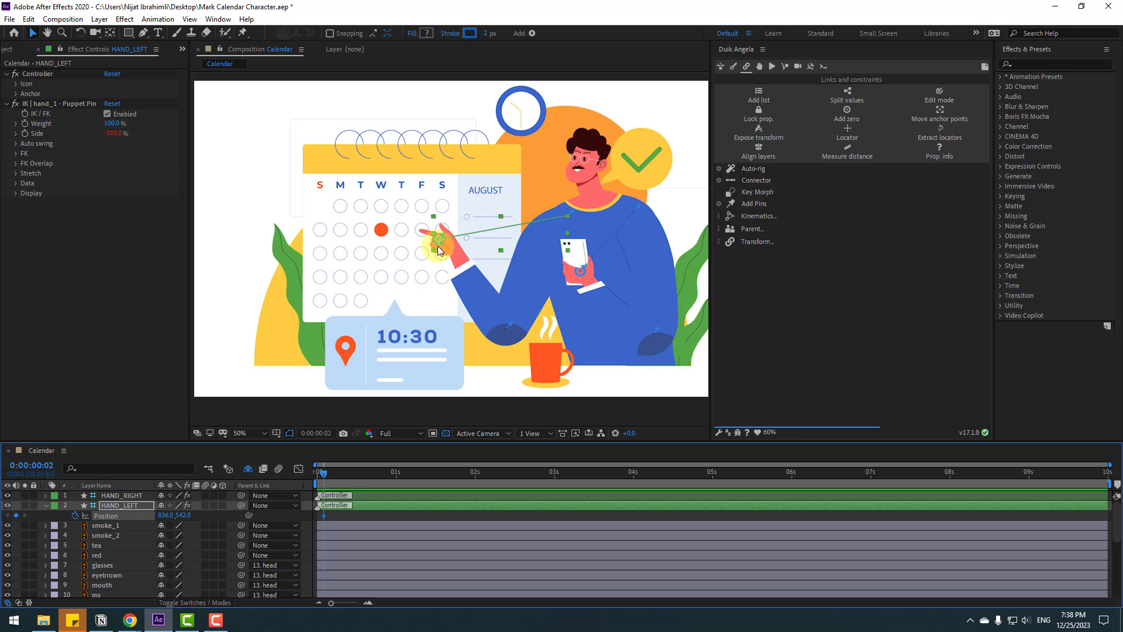
pyautogui.moveTo(438, 246); pyautogui.dragTo(430, 298)
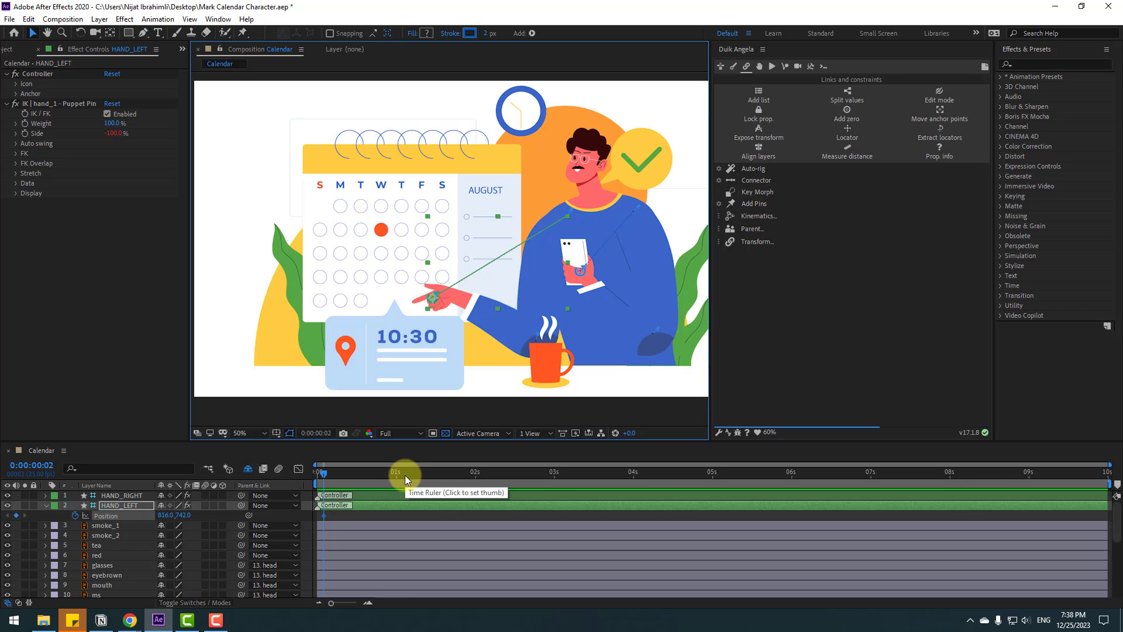
pyautogui.click(321, 434)
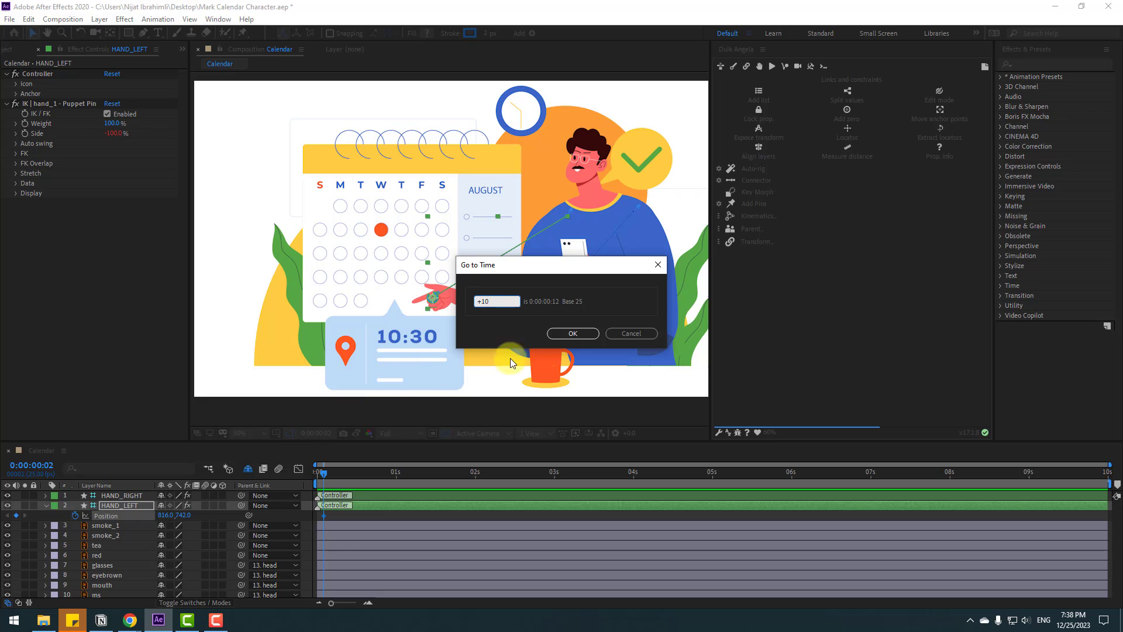
pyautogui.click(563, 335)
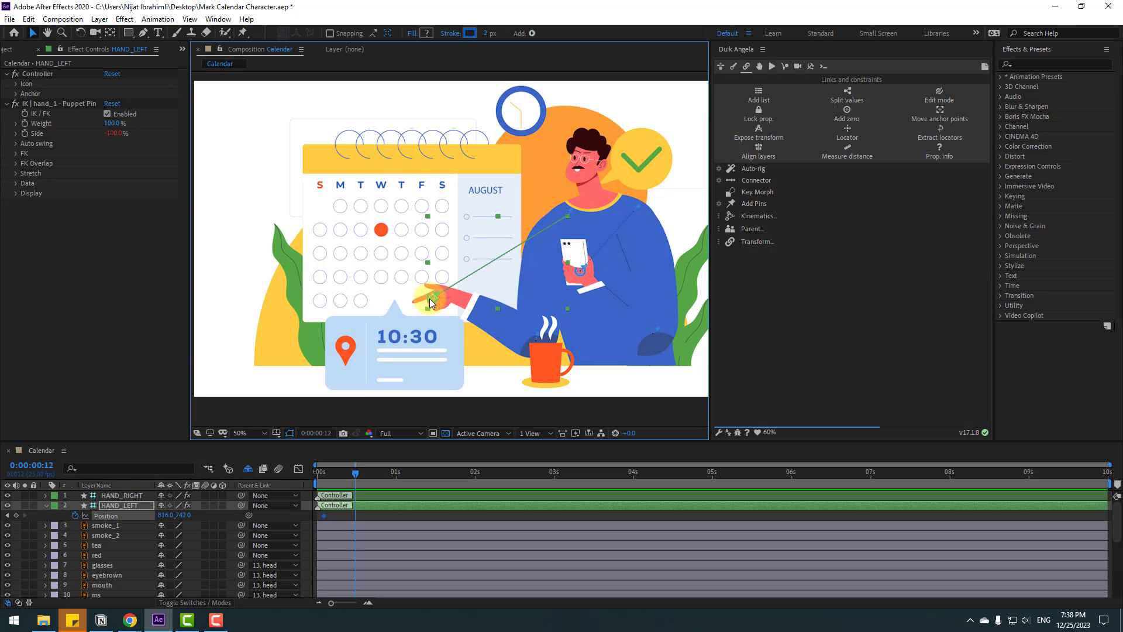
pyautogui.moveTo(433, 298); pyautogui.dragTo(484, 178)
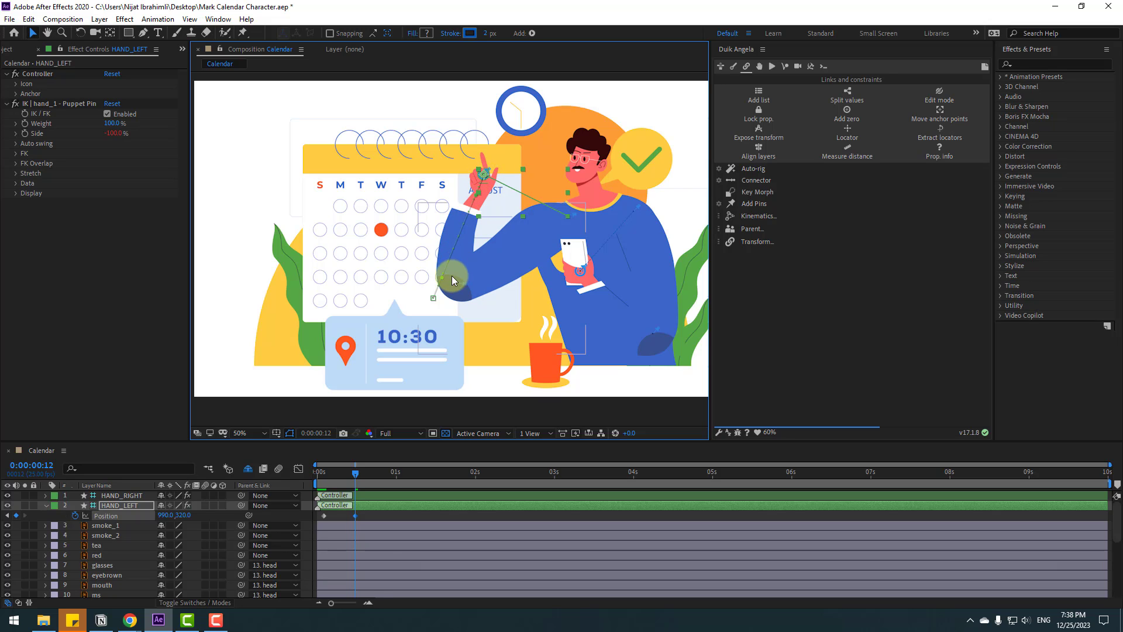
# Step: Bring the hand down to point across the dates, ending with a lowered pose at 0:00:02:07
pyautogui.press('space')
pyautogui.moveTo(479, 182); pyautogui.dragTo(438, 222)
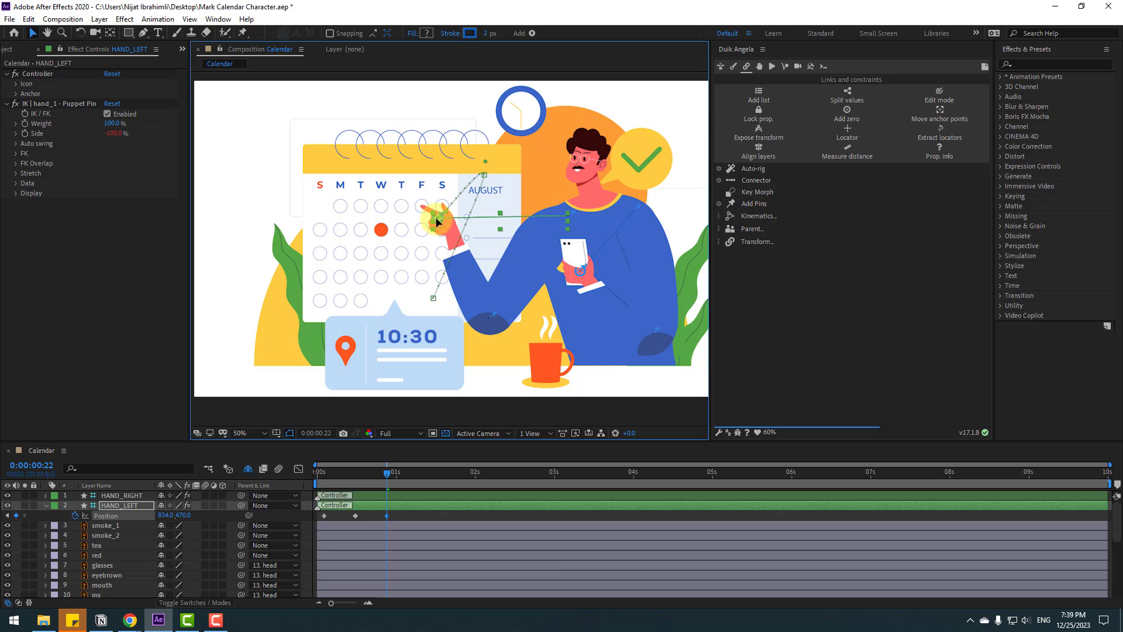
pyautogui.press('space')
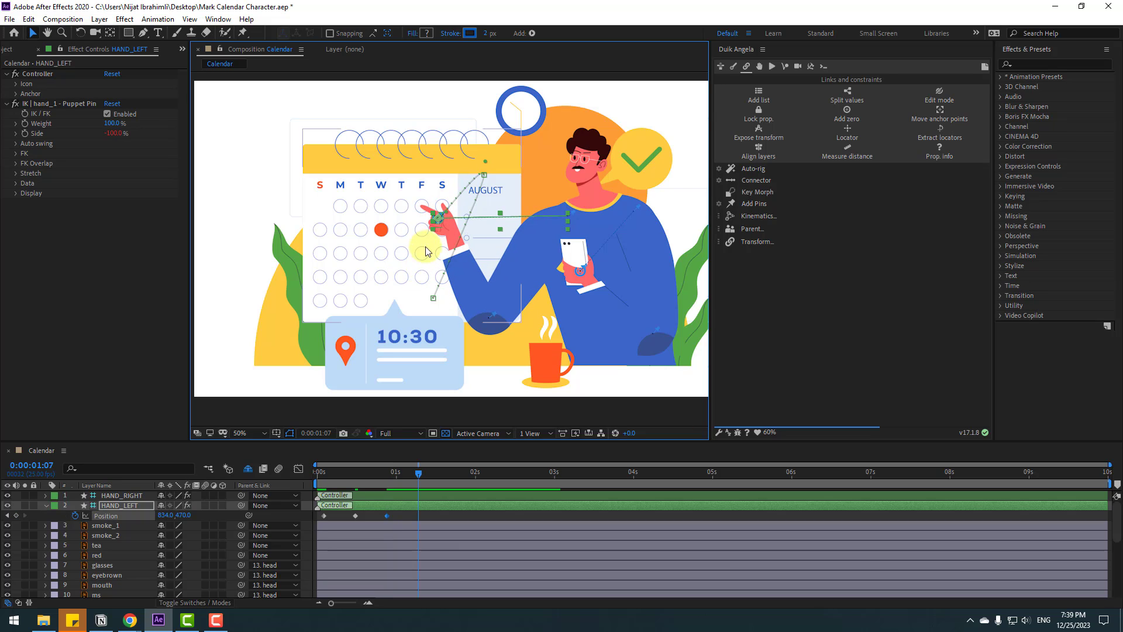
pyautogui.moveTo(437, 221); pyautogui.dragTo(438, 216)
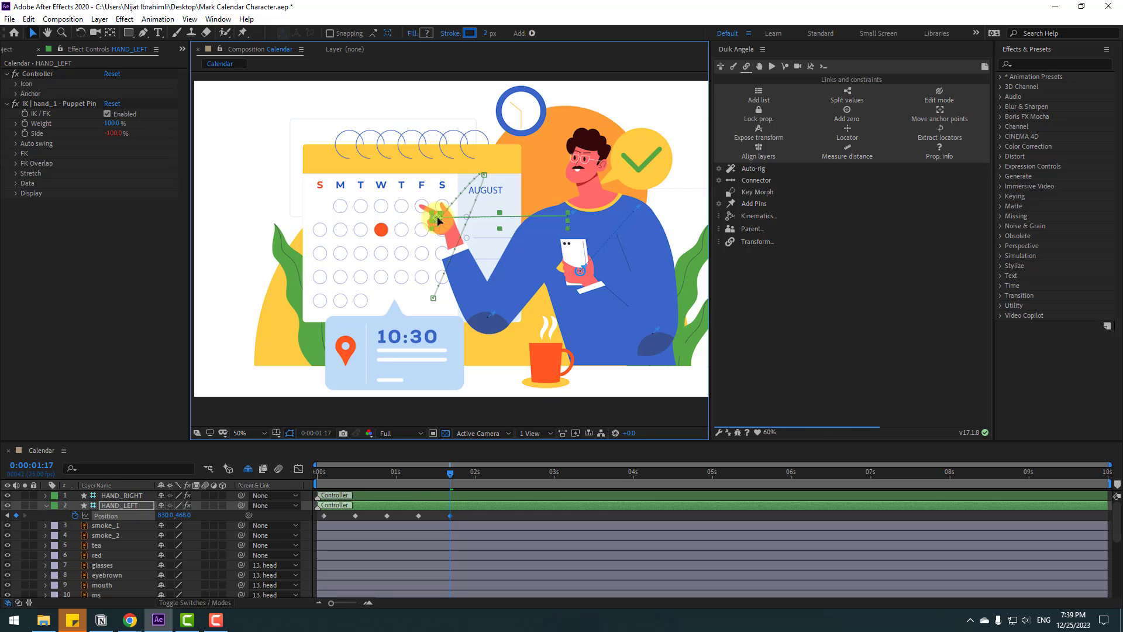
pyautogui.moveTo(454, 472); pyautogui.dragTo(458, 471)
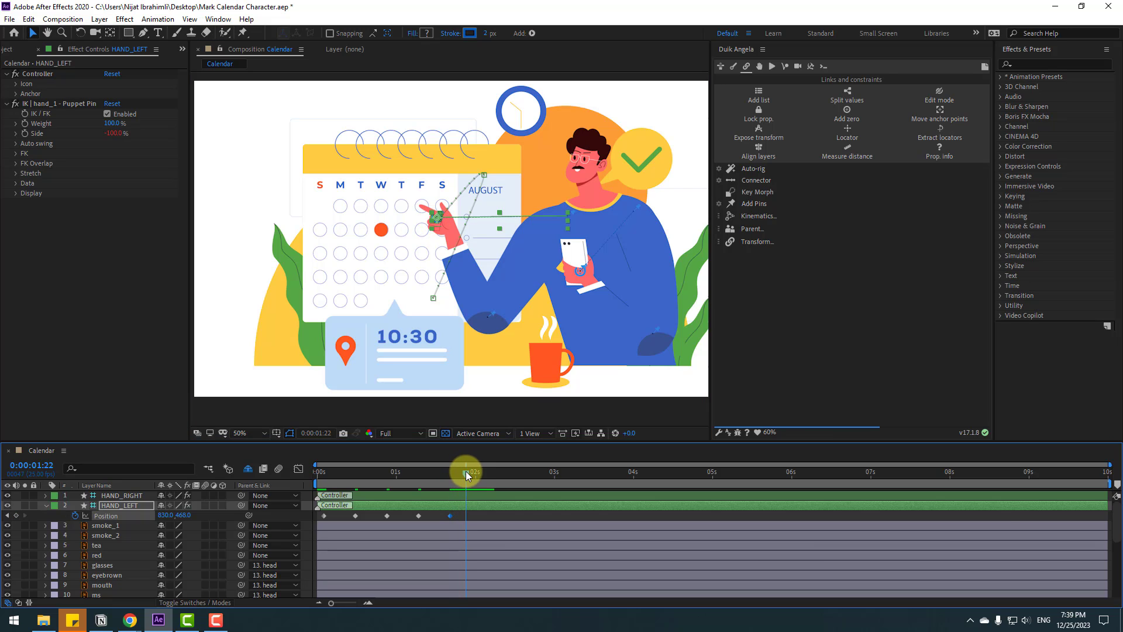
pyautogui.click(498, 474)
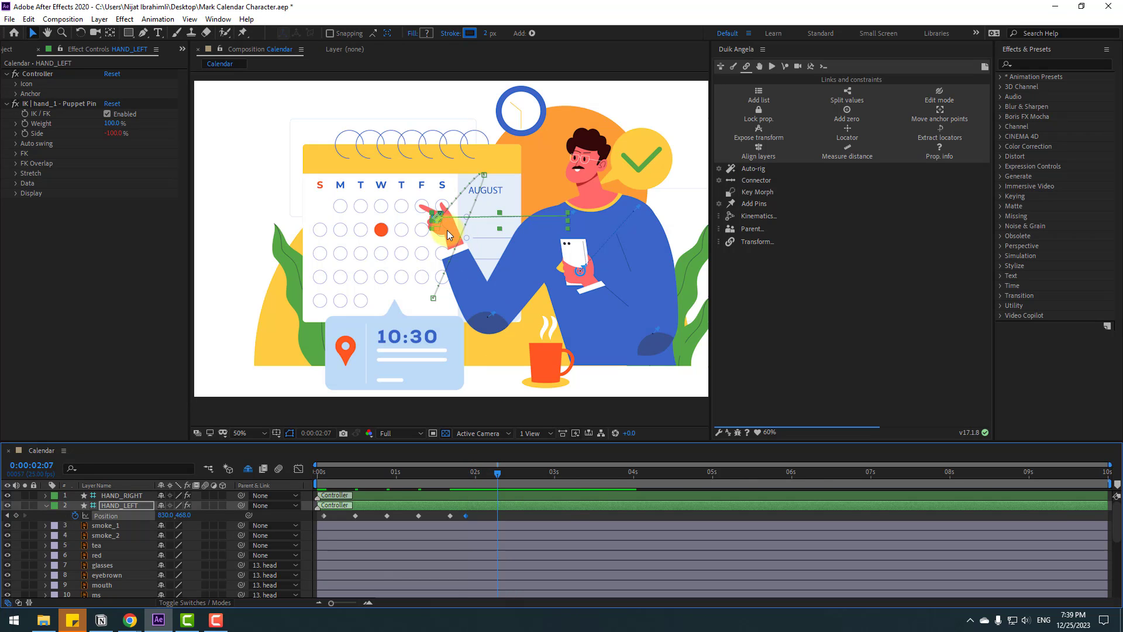
pyautogui.moveTo(447, 234); pyautogui.dragTo(451, 289)
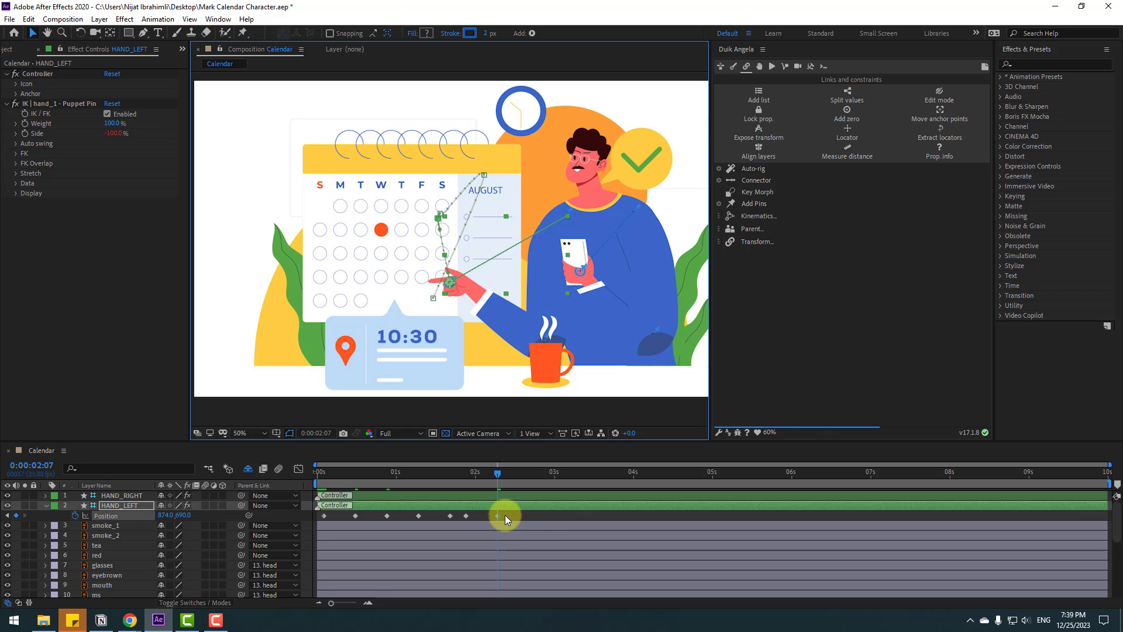
pyautogui.moveTo(506, 516); pyautogui.dragTo(299, 520)
# Step: Apply Easy Ease to HAND_LEFT's Position keyframes and preview the motion
pyautogui.rightClick(324, 515)
pyautogui.moveTo(351, 507)
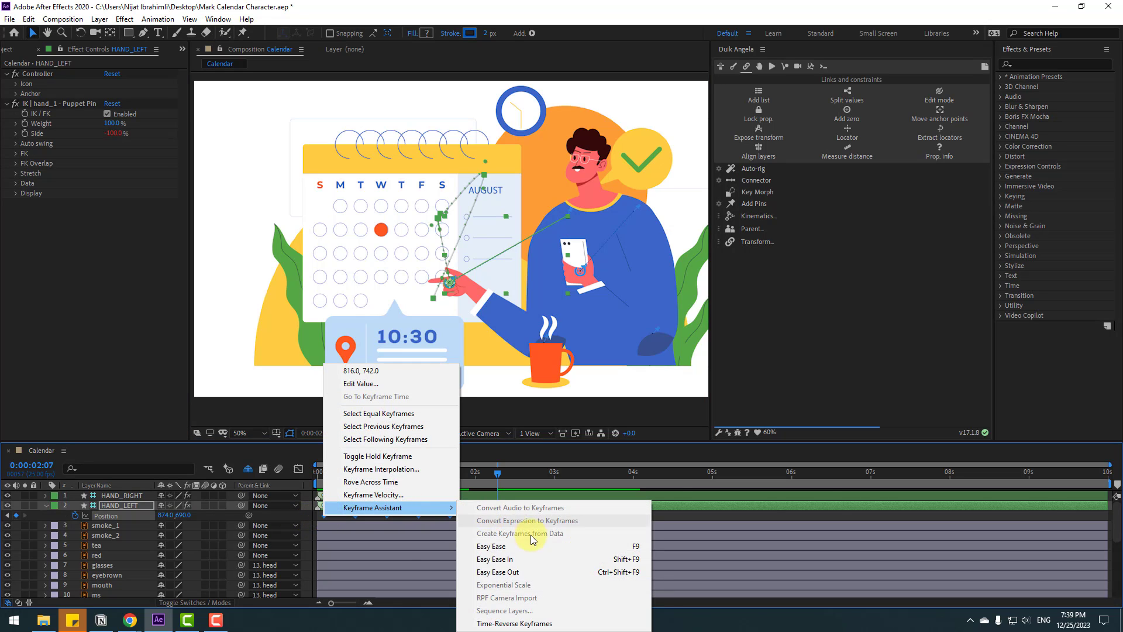
pyautogui.click(519, 546)
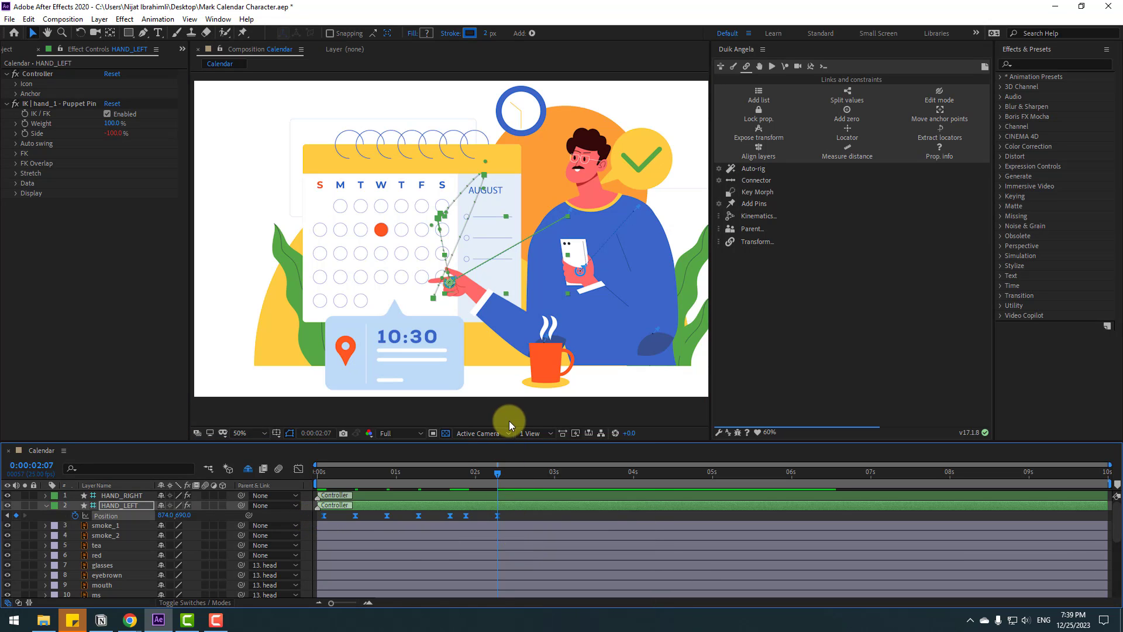
pyautogui.press('space')
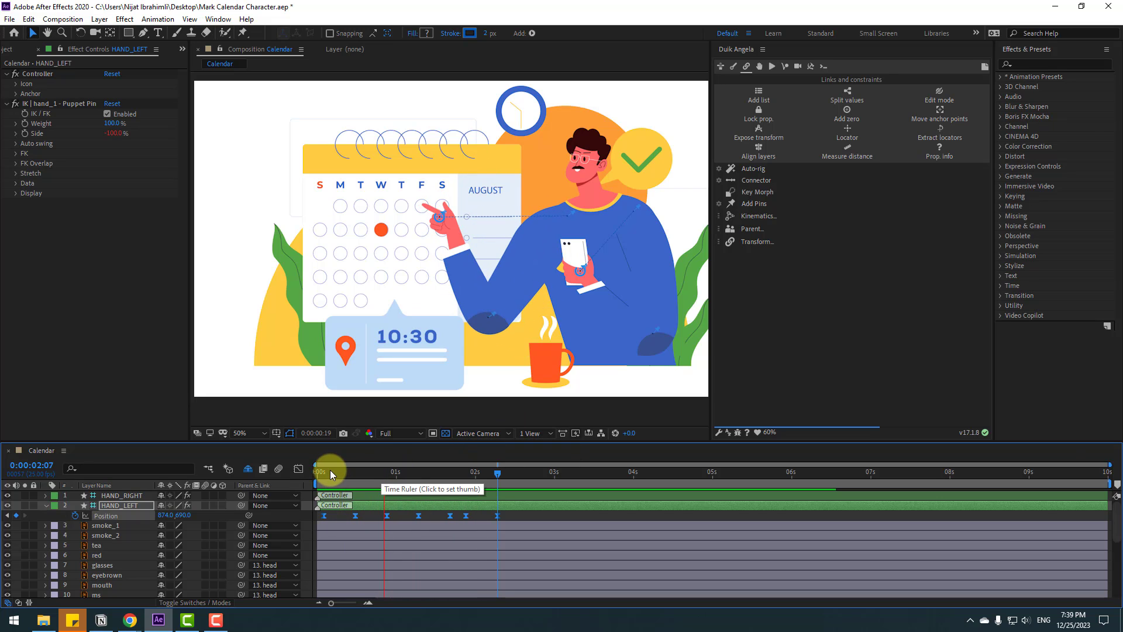
pyautogui.moveTo(332, 470); pyautogui.dragTo(368, 469)
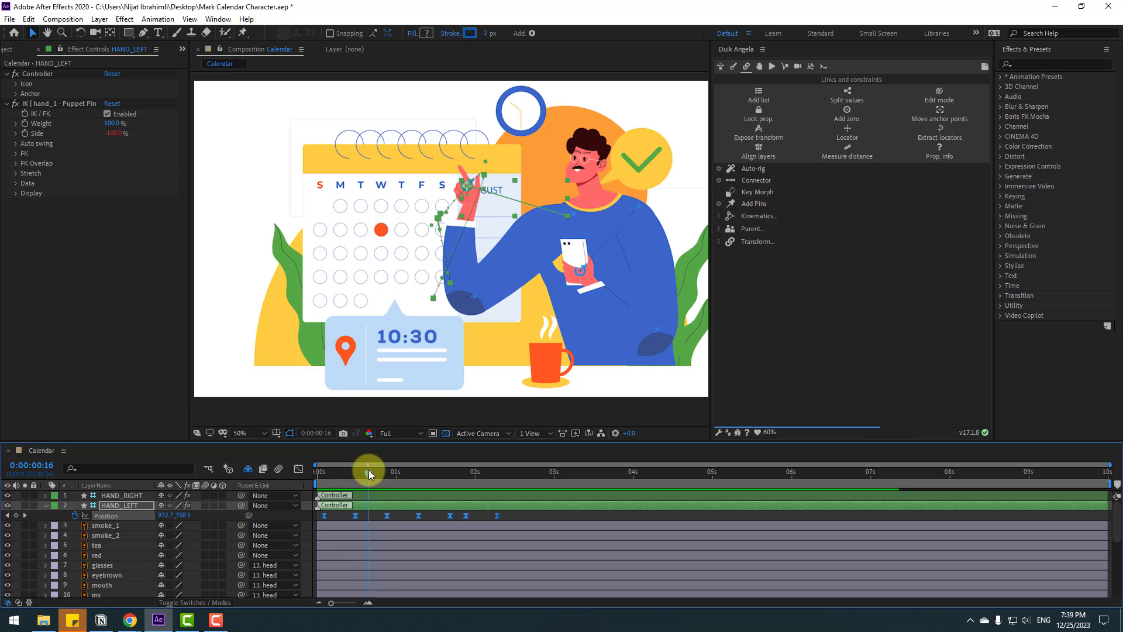
# Step: In the speed graph, lengthen the 12f keyframe's influence for a sharper velocity peak
pyautogui.click(298, 470)
pyautogui.press('=')
pyautogui.press('=')
pyautogui.press('=')
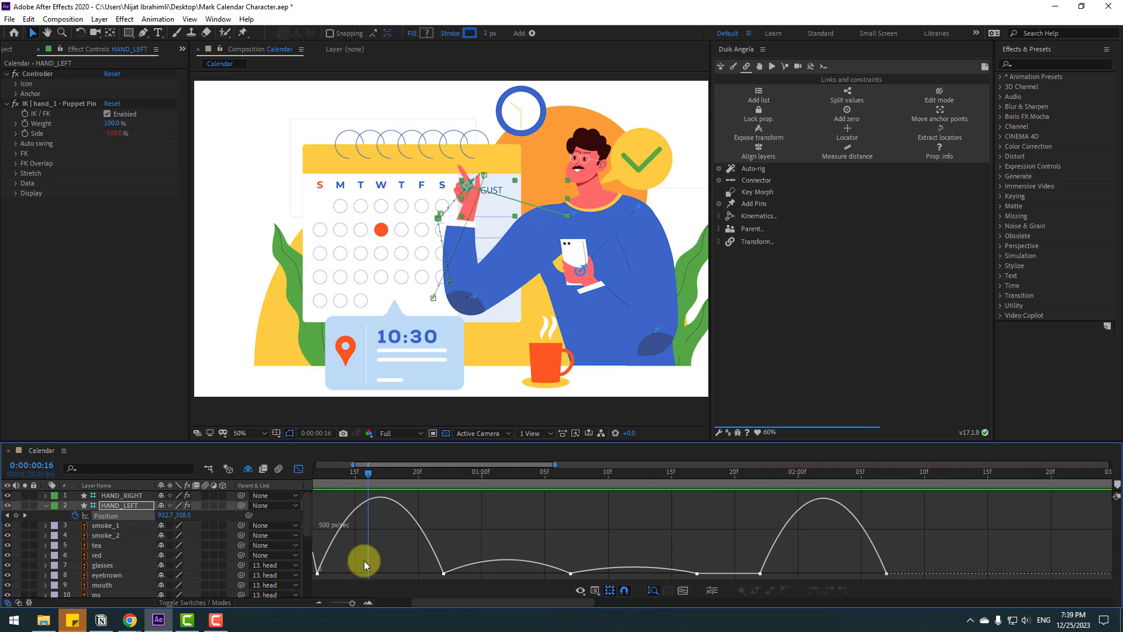
pyautogui.moveTo(364, 561); pyautogui.dragTo(415, 574)
pyautogui.click(468, 574)
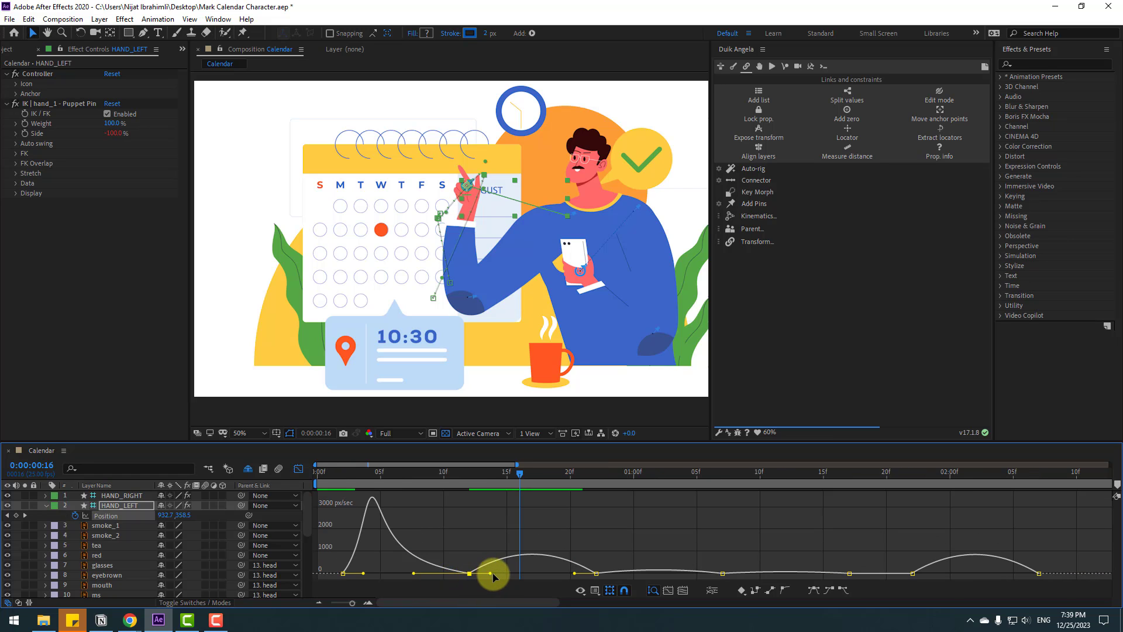
pyautogui.moveTo(493, 576); pyautogui.dragTo(524, 573)
pyautogui.press('-')
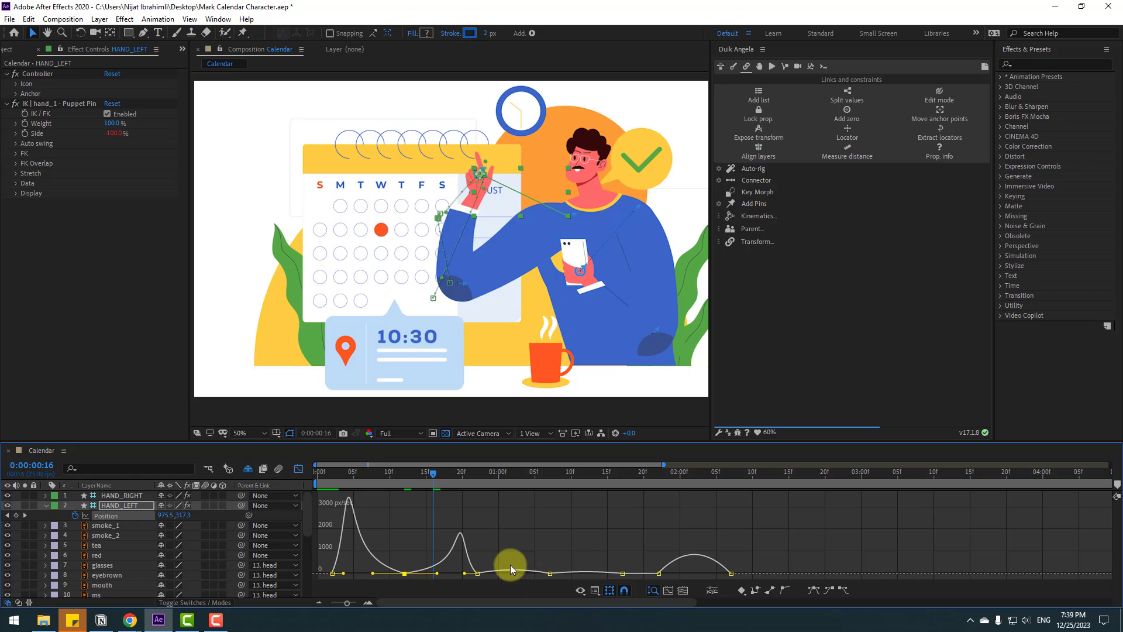
pyautogui.press('space')
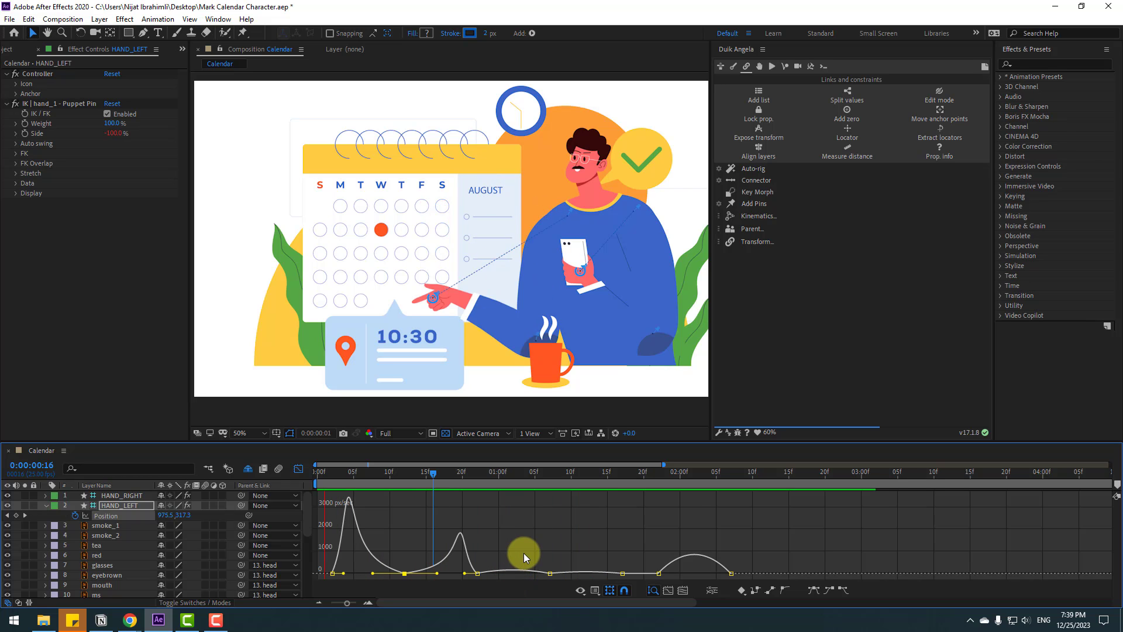
pyautogui.press('space')
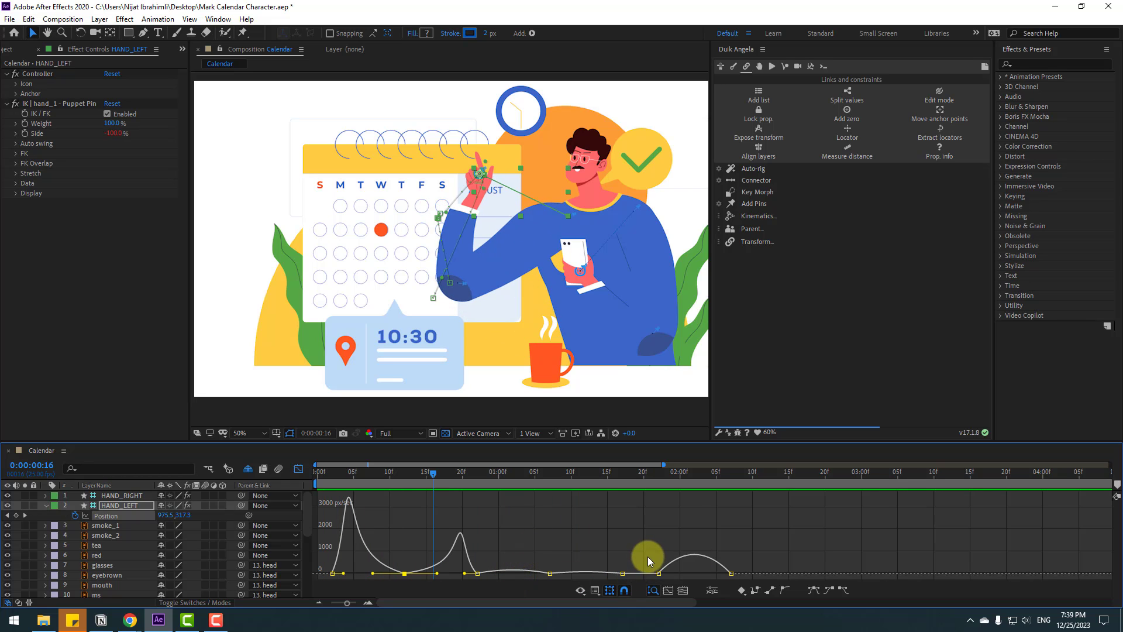
# Step: Stretch the influence of the keyframe near two seconds for a taller, later speed peak
pyautogui.click(658, 573)
pyautogui.moveTo(670, 573); pyautogui.dragTo(680, 575)
pyautogui.press('space')
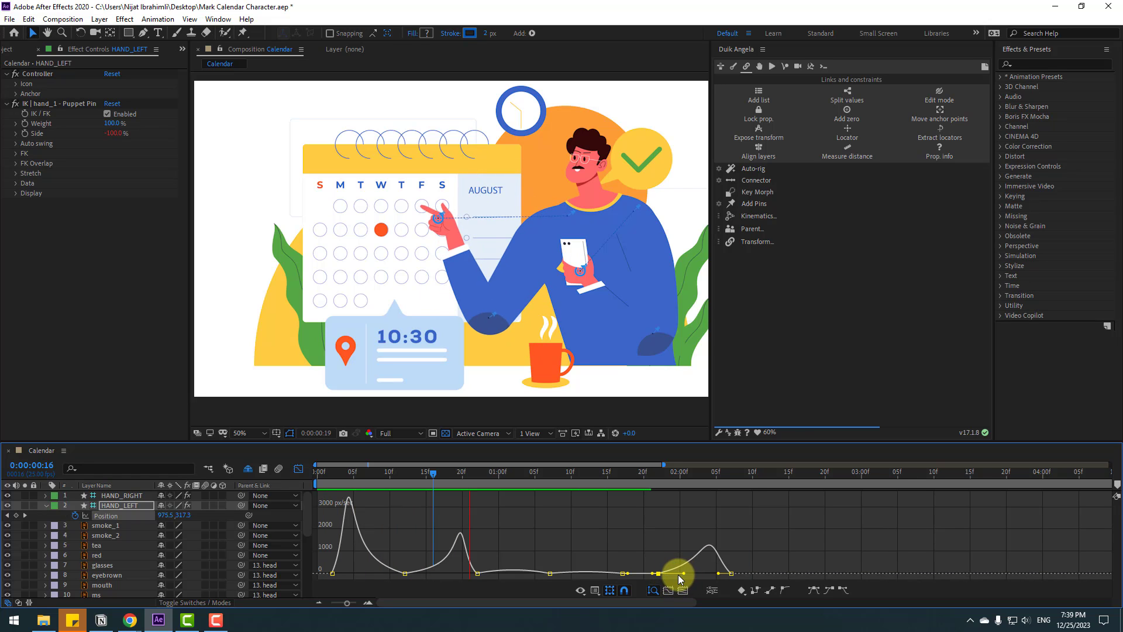
pyautogui.click(298, 468)
pyautogui.moveTo(463, 479); pyautogui.dragTo(504, 480)
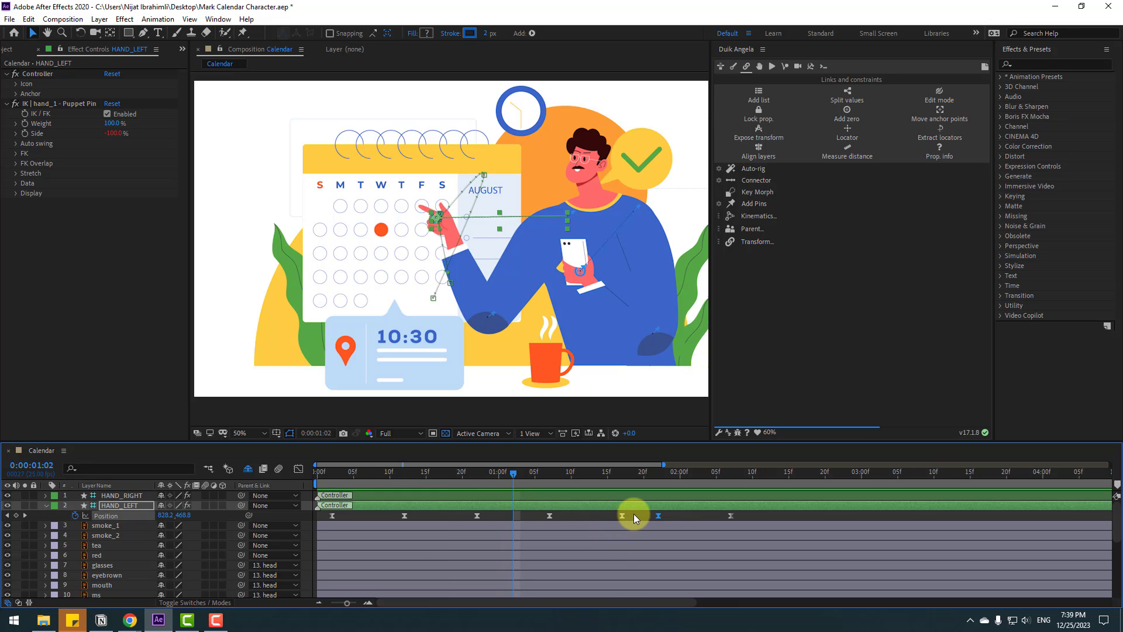
# Step: Set the hand's Position keyframes to Linear spatial interpolation
pyautogui.moveTo(634, 513); pyautogui.dragTo(595, 518)
pyautogui.moveTo(492, 522); pyautogui.dragTo(492, 539)
pyautogui.rightClick(477, 515)
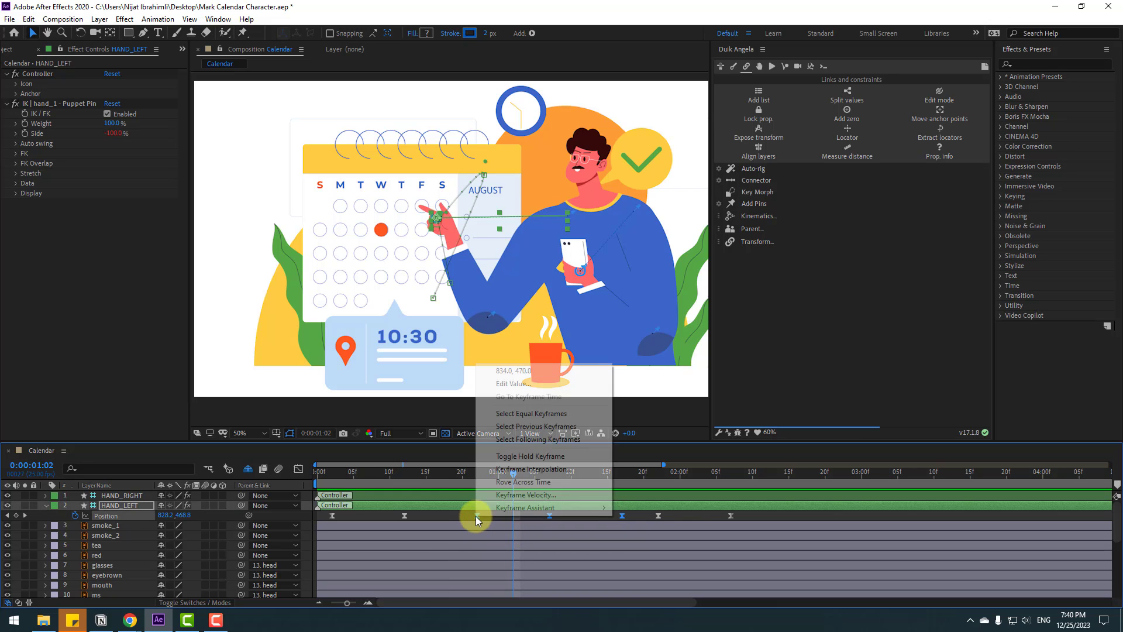
pyautogui.click(560, 469)
pyautogui.click(563, 289)
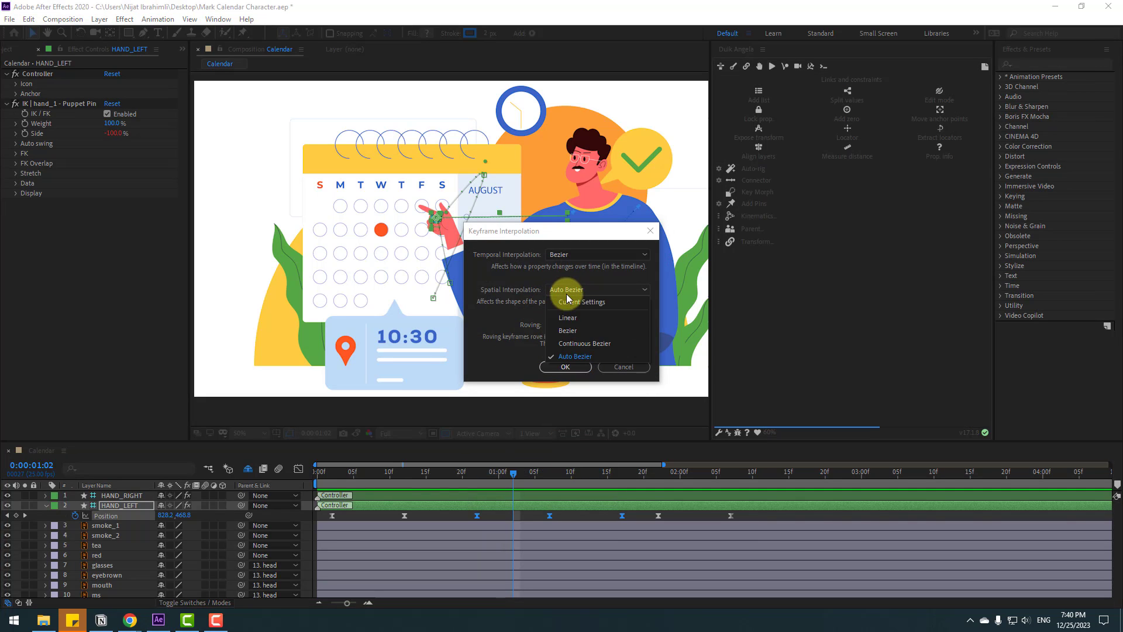
pyautogui.click(567, 318)
pyautogui.click(565, 367)
# Step: Preview the straightened hand motion and return to frame 2
pyautogui.press('space')
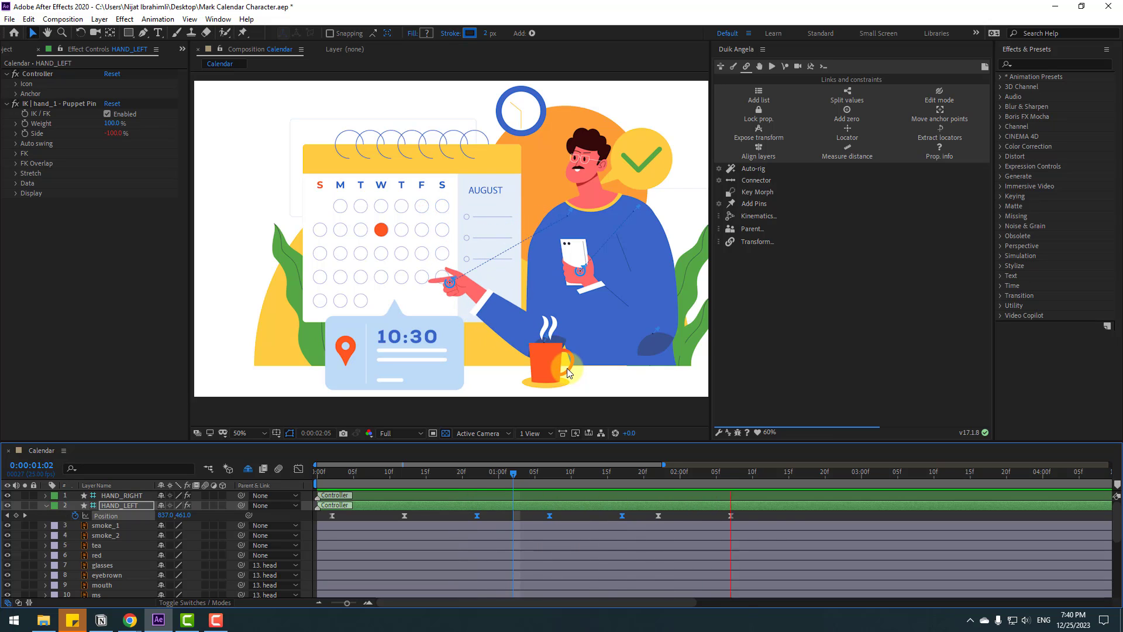
pyautogui.press(',')
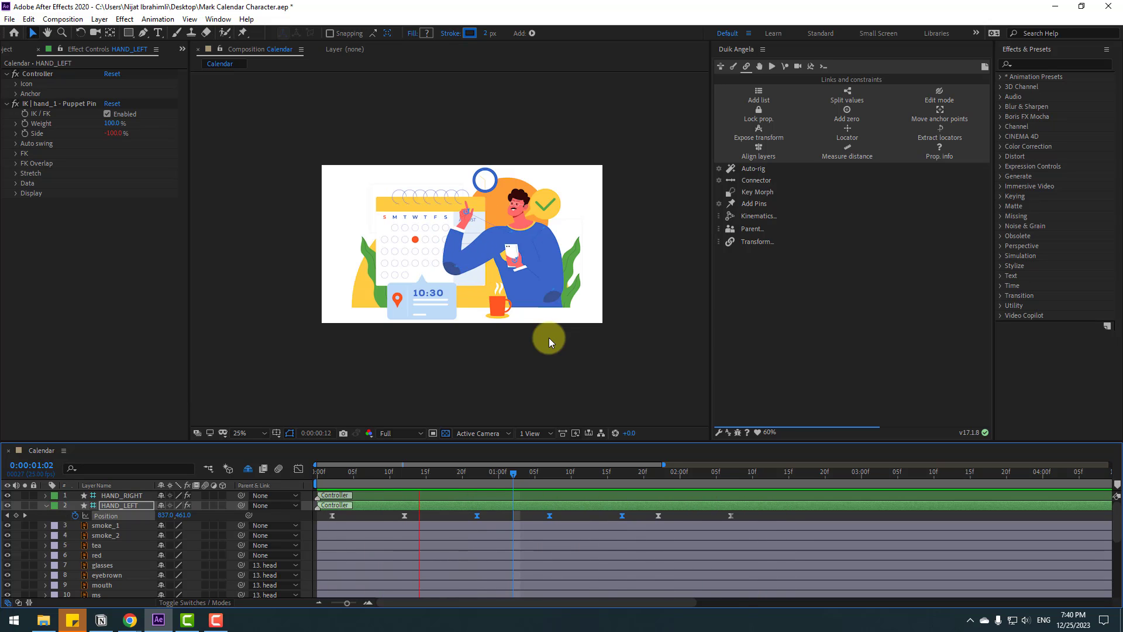
pyautogui.press('.')
pyautogui.press('space')
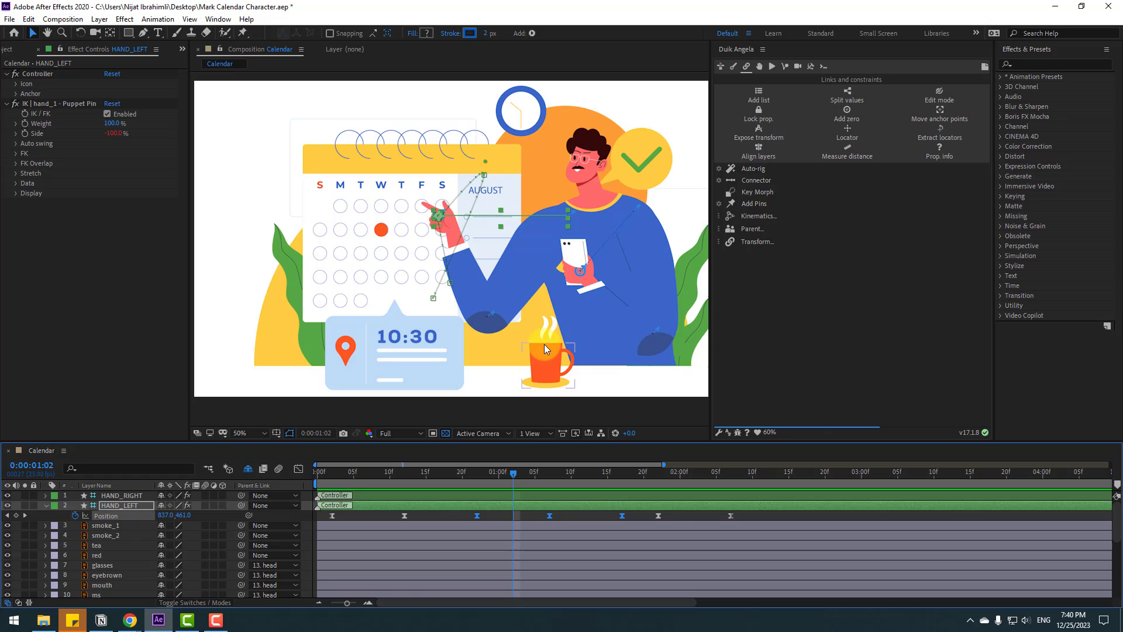
pyautogui.press('space')
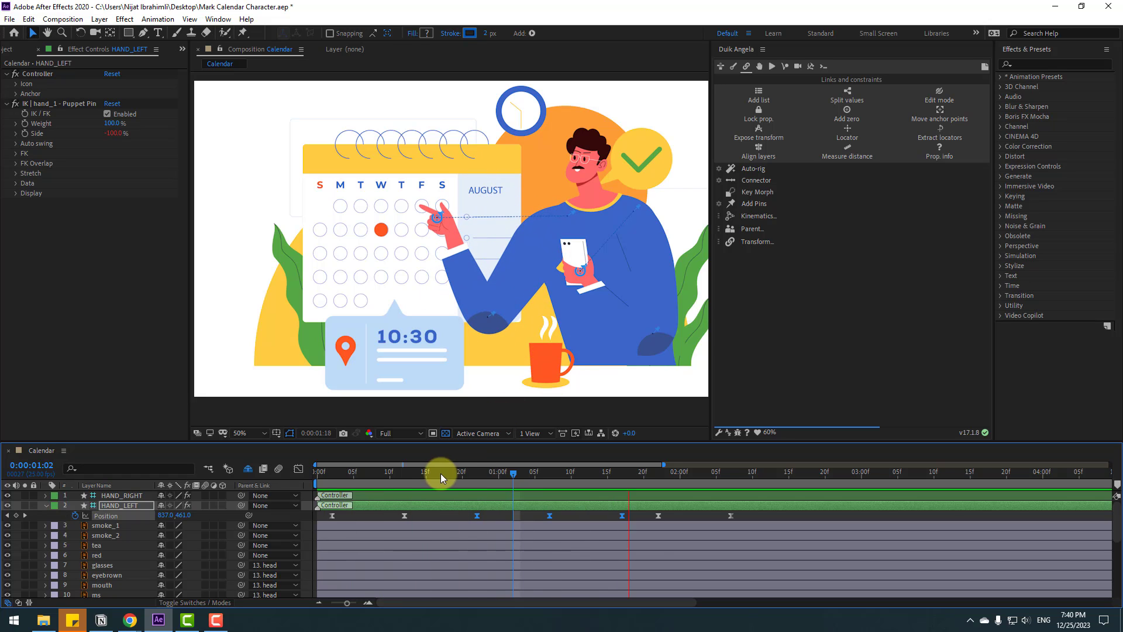
pyautogui.moveTo(441, 472); pyautogui.dragTo(332, 475)
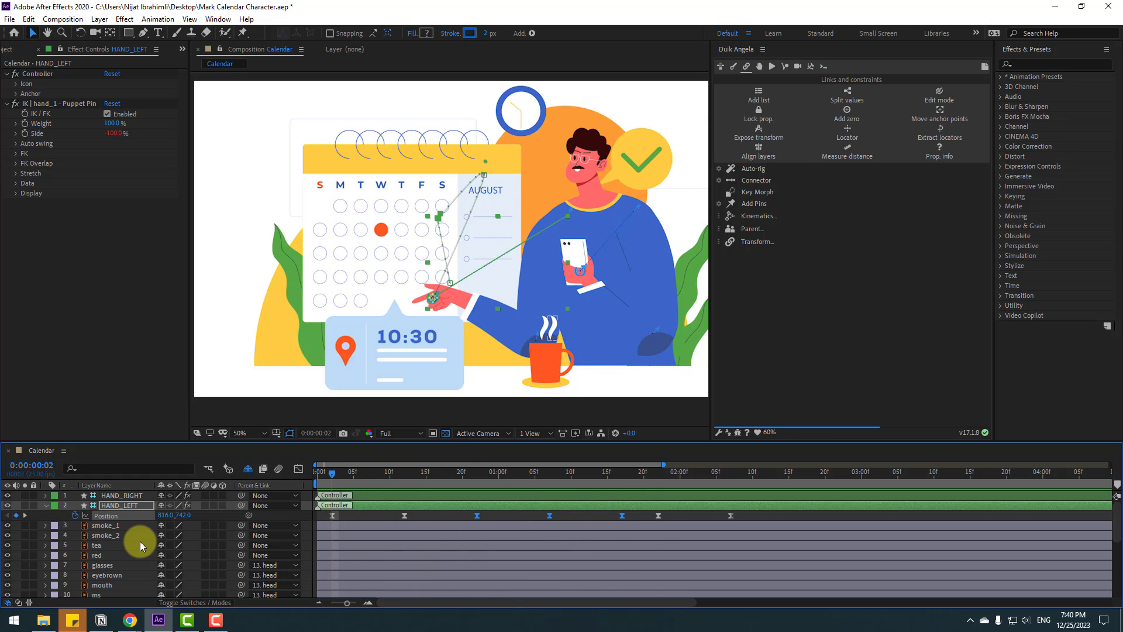
pyautogui.scroll(-3, 143, 542)
# Step: Keyframe the body's Rotation at frame 2 and tilt it 5 degrees at frame 7
pyautogui.click(106, 536)
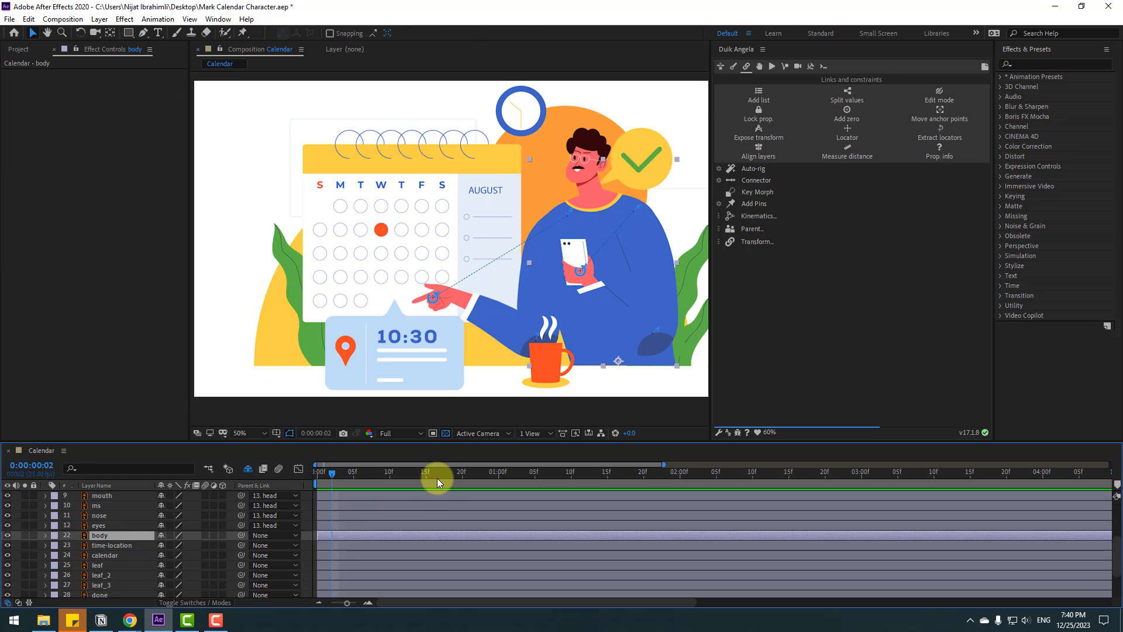
pyautogui.scroll(3, 138, 556)
pyautogui.press('r')
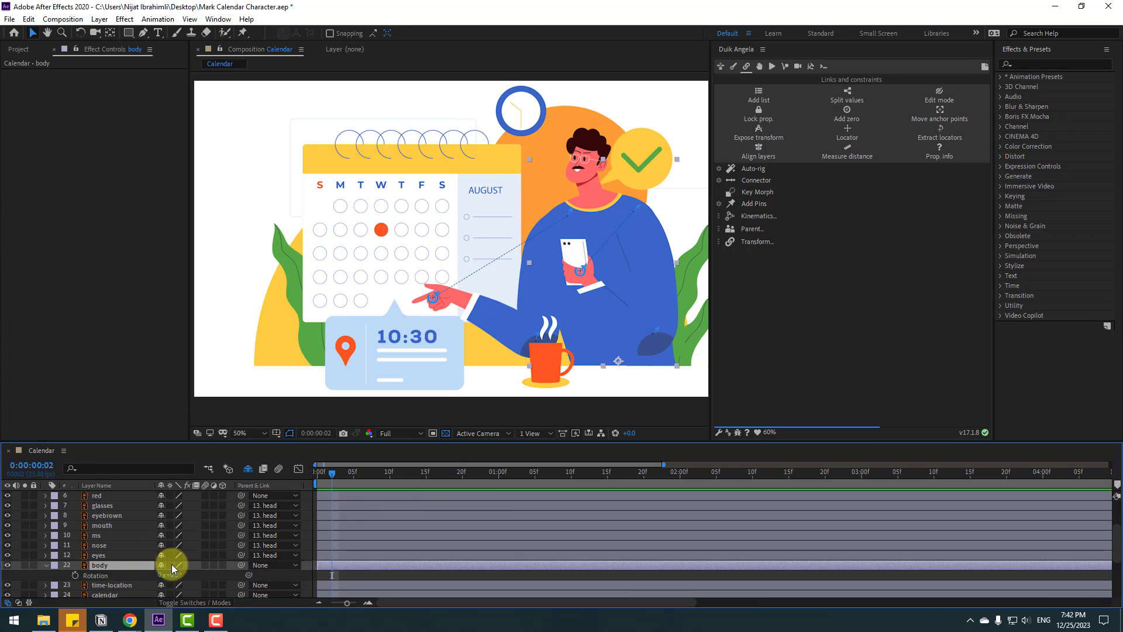
pyautogui.click(74, 575)
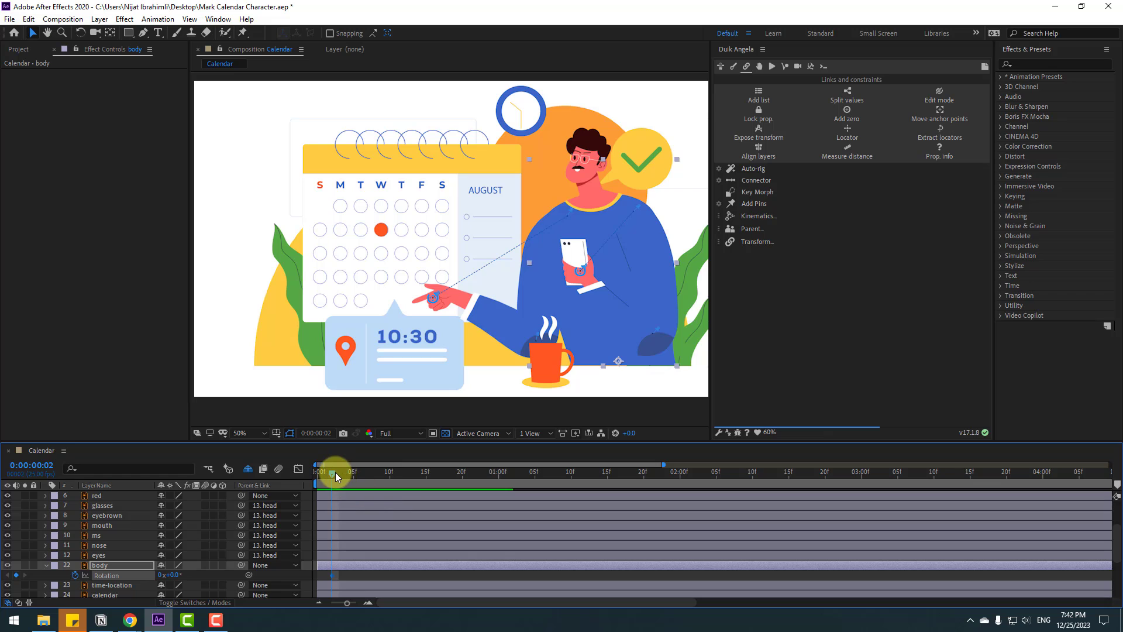
pyautogui.moveTo(336, 475); pyautogui.dragTo(368, 474)
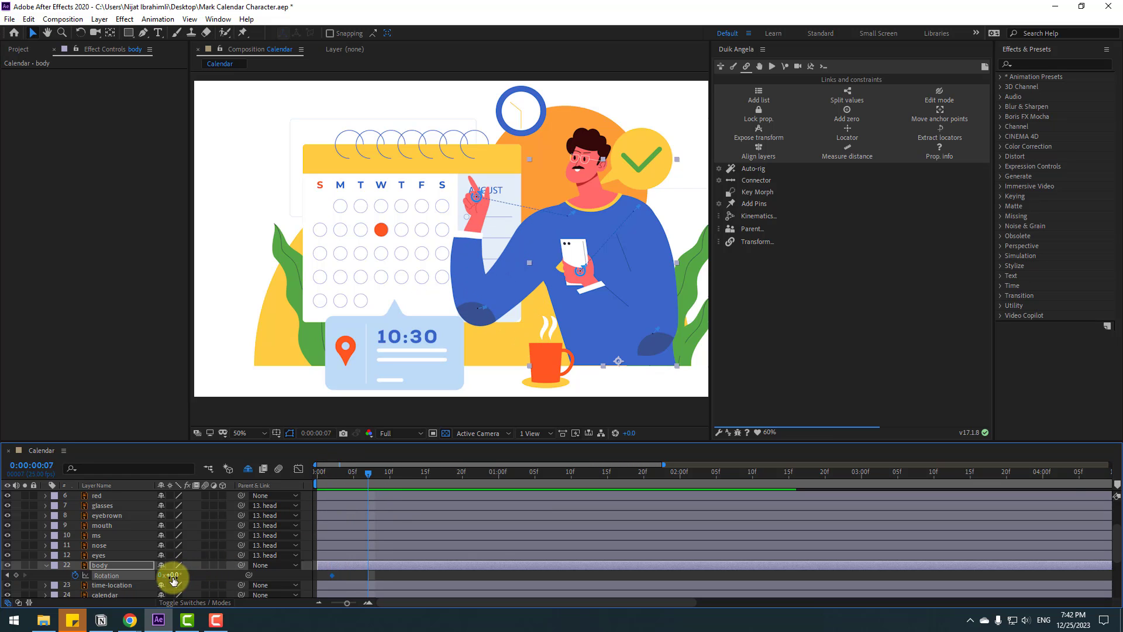
pyautogui.moveTo(174, 576); pyautogui.dragTo(176, 577)
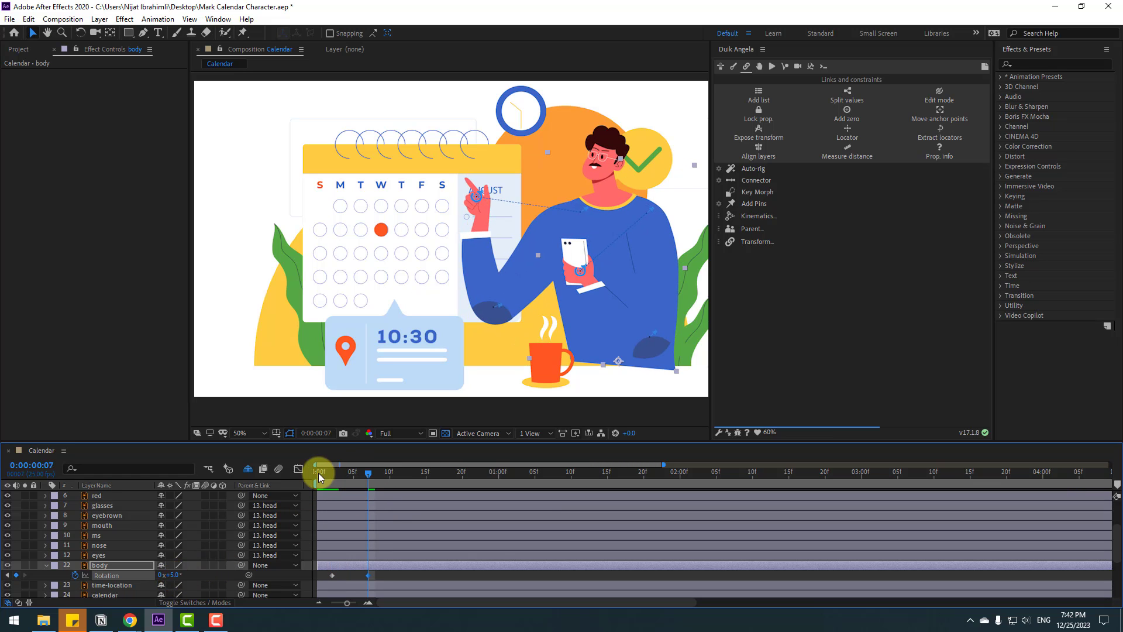
pyautogui.moveTo(318, 473); pyautogui.dragTo(476, 476)
# Step: Add body Rotation keys at frames 16, 22 and 1:01, leaning the torso with the hand
pyautogui.click(16, 575)
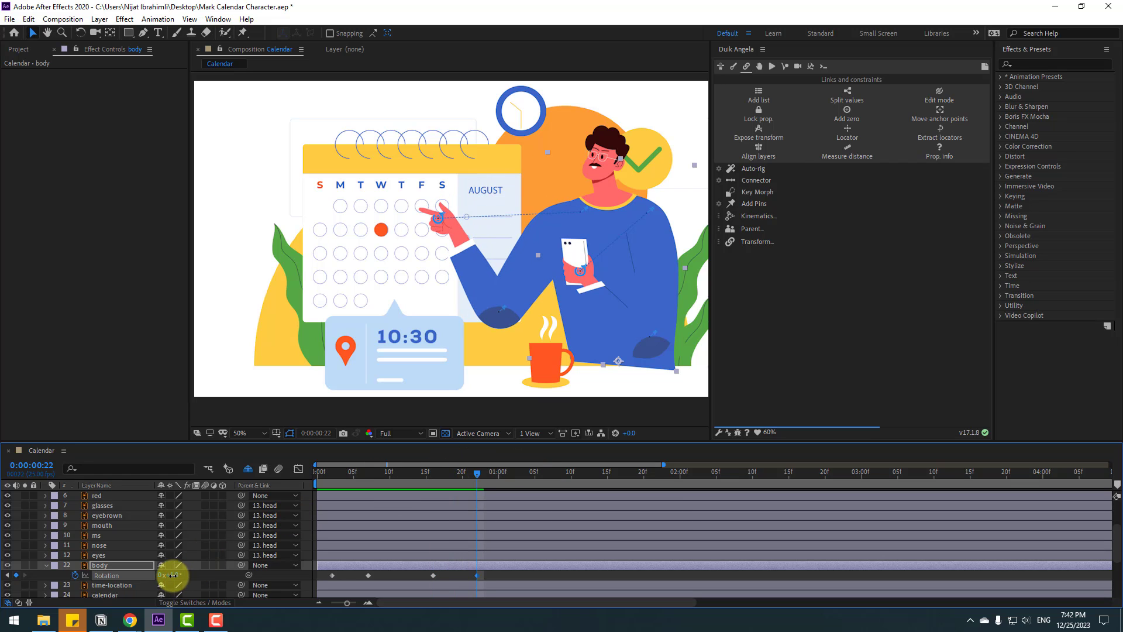
pyautogui.moveTo(171, 575); pyautogui.dragTo(169, 575)
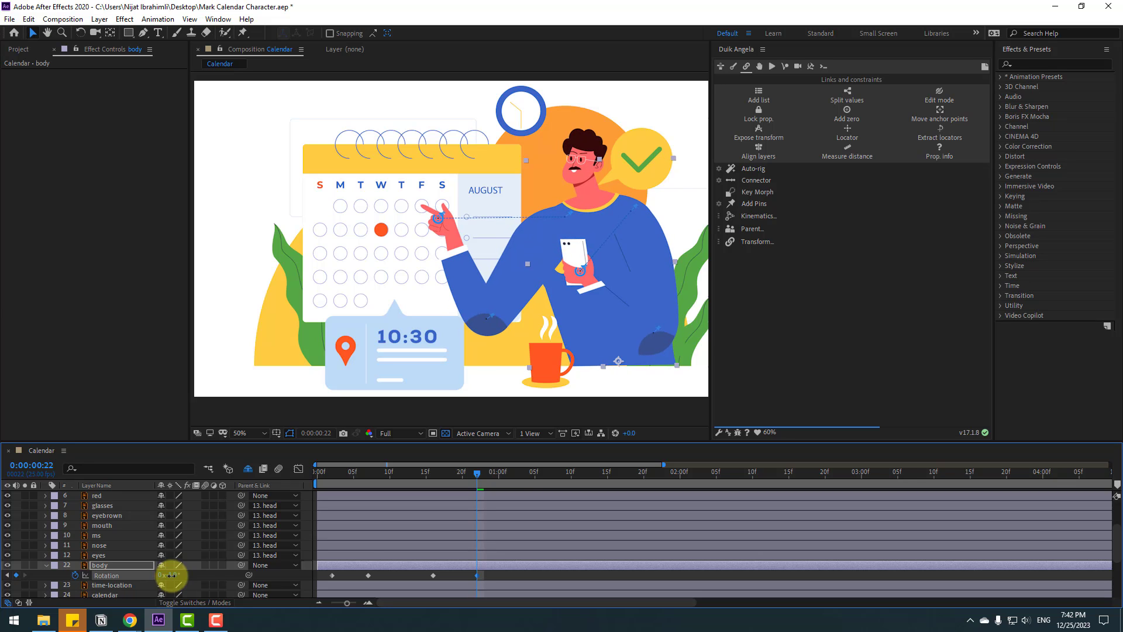
pyautogui.click(426, 474)
pyautogui.moveTo(427, 475); pyautogui.dragTo(506, 473)
pyautogui.moveTo(172, 575); pyautogui.dragTo(176, 573)
pyautogui.click(426, 472)
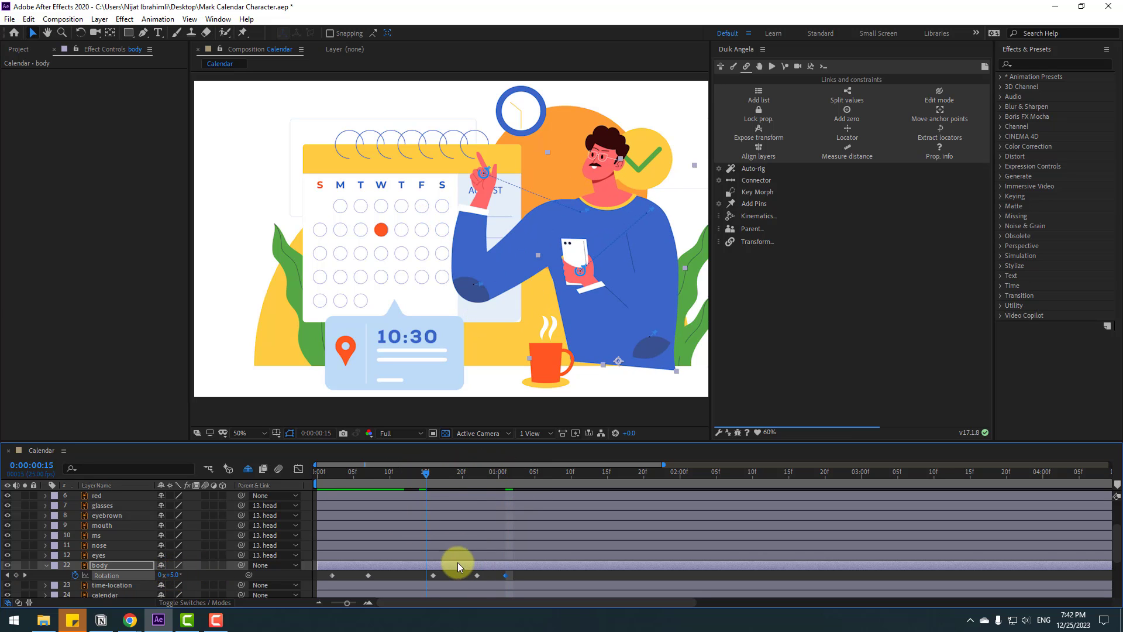
pyautogui.moveTo(476, 575); pyautogui.dragTo(468, 575)
pyautogui.moveTo(423, 472); pyautogui.dragTo(334, 577)
# Step: Apply Easy Ease to the body's Rotation keyframes and preview the sway
pyautogui.rightClick(333, 575)
pyautogui.moveTo(410, 567)
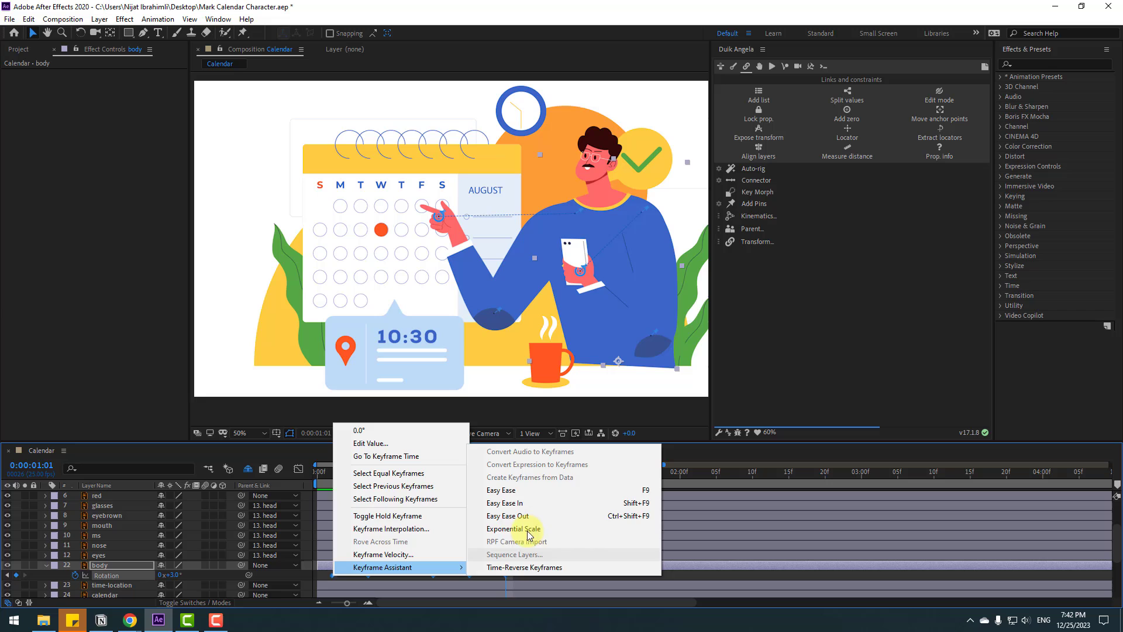
pyautogui.click(536, 488)
pyautogui.press('space')
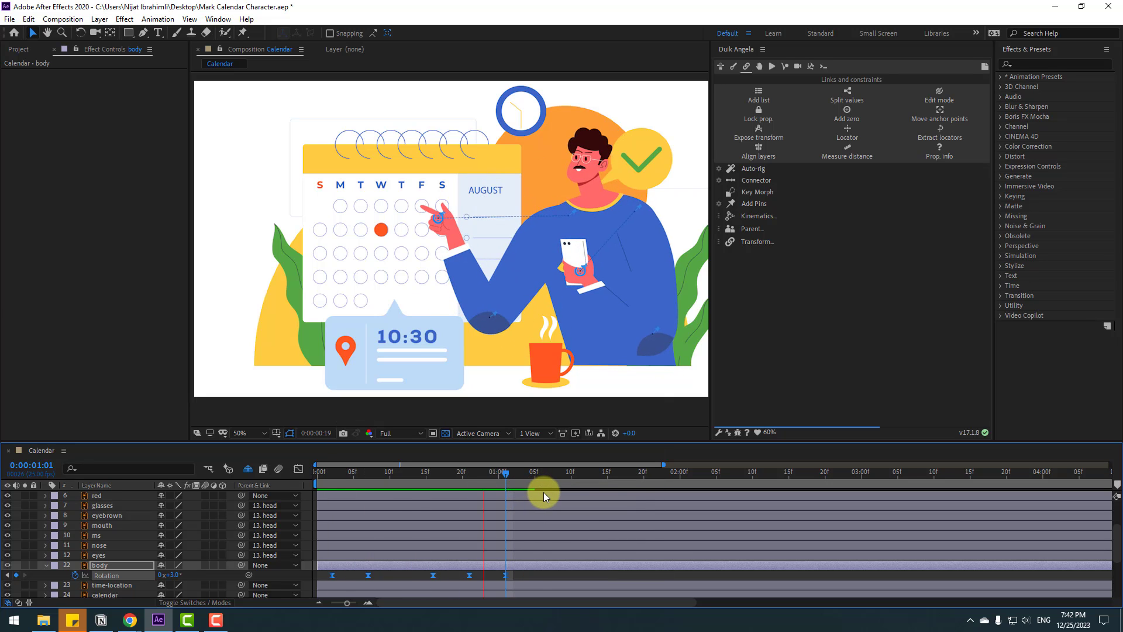
pyautogui.click(518, 574)
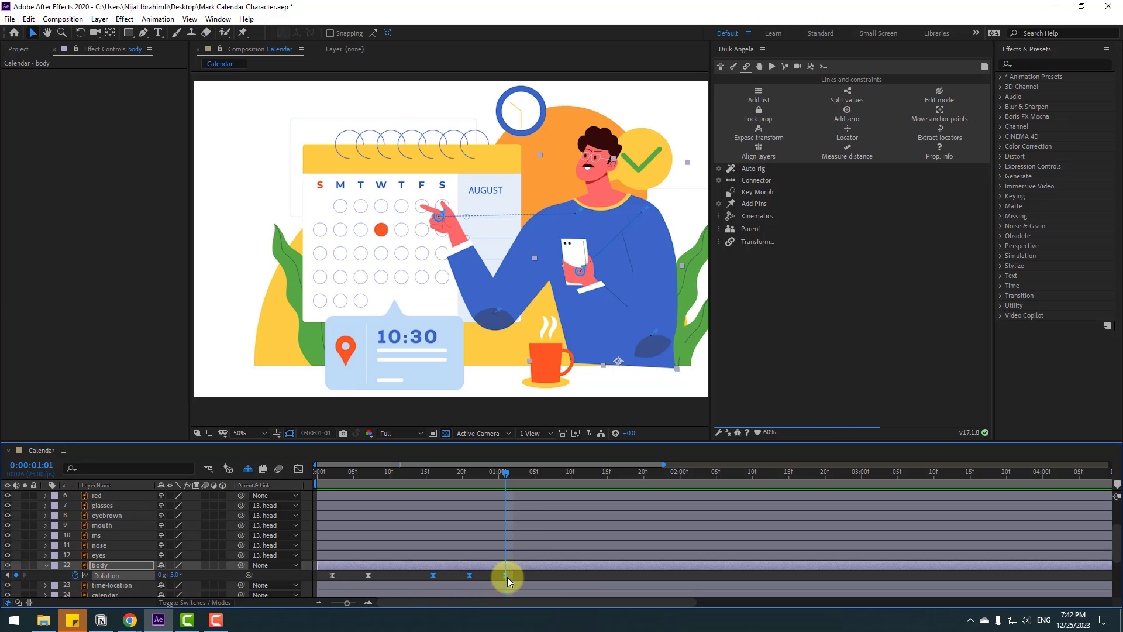
# Step: Shift the last Rotation keyframes later so the lean extends past one second
pyautogui.moveTo(507, 577); pyautogui.dragTo(543, 578)
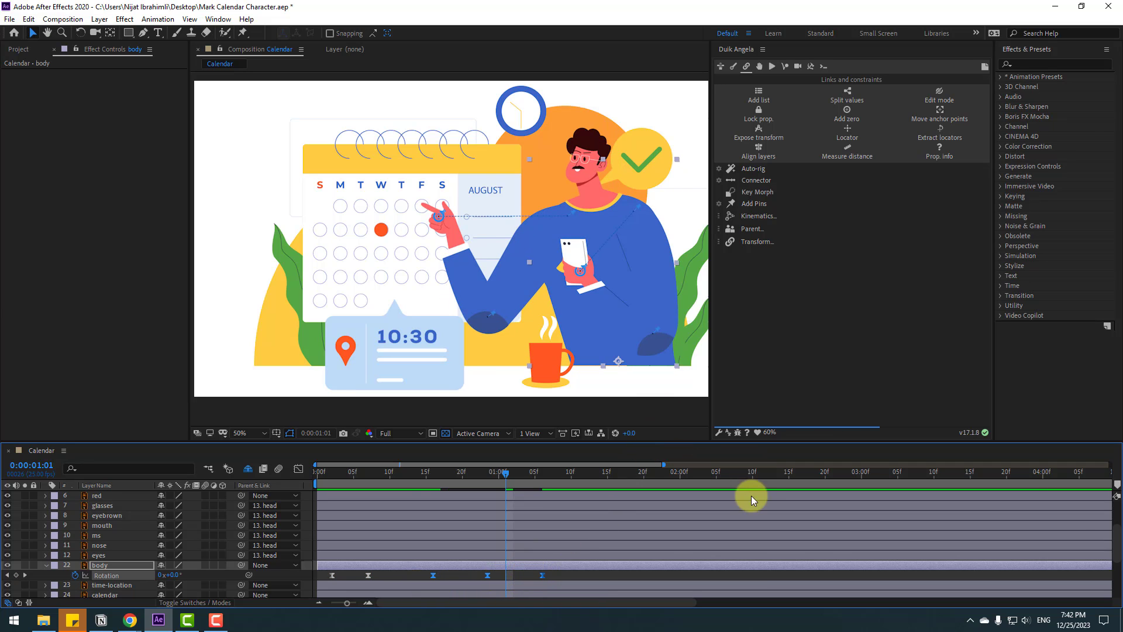
pyautogui.press('space')
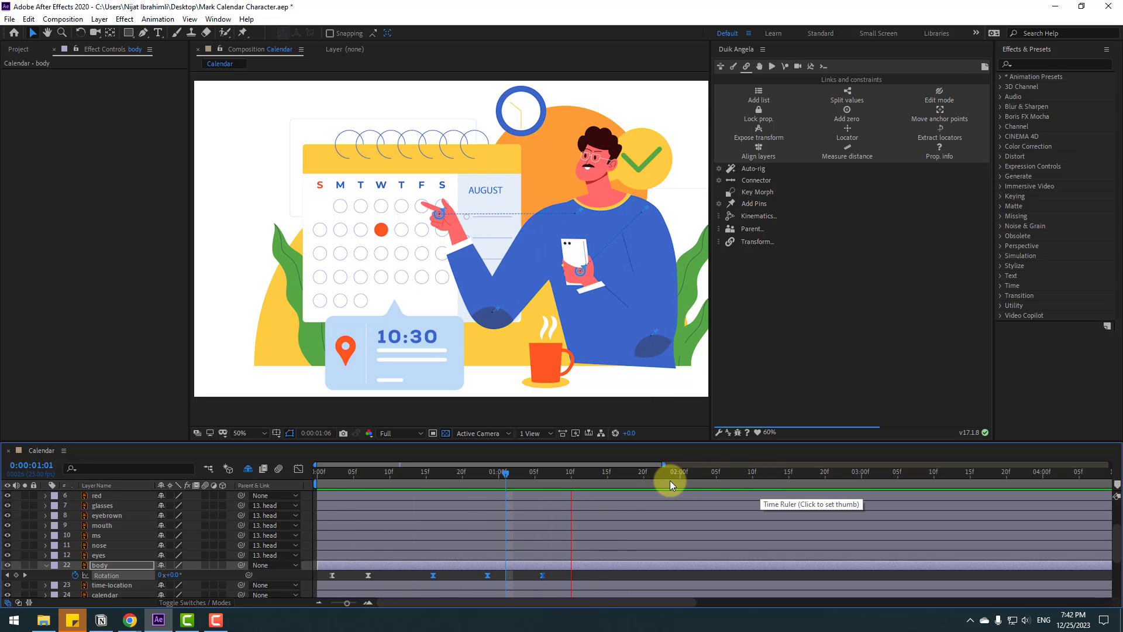
pyautogui.click(331, 479)
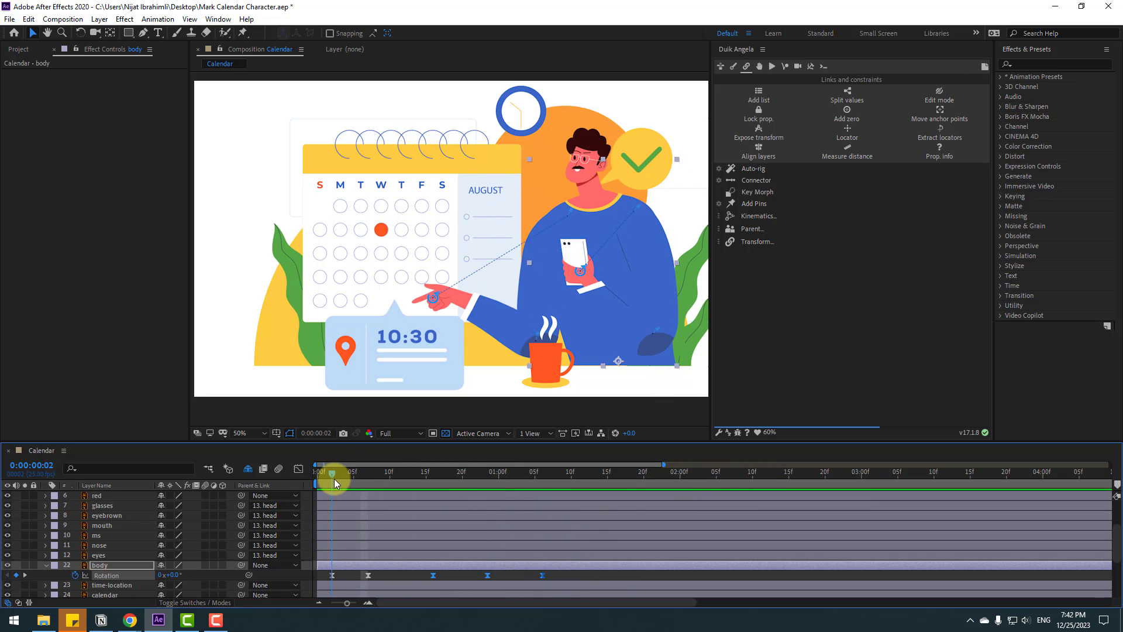
pyautogui.click(160, 562)
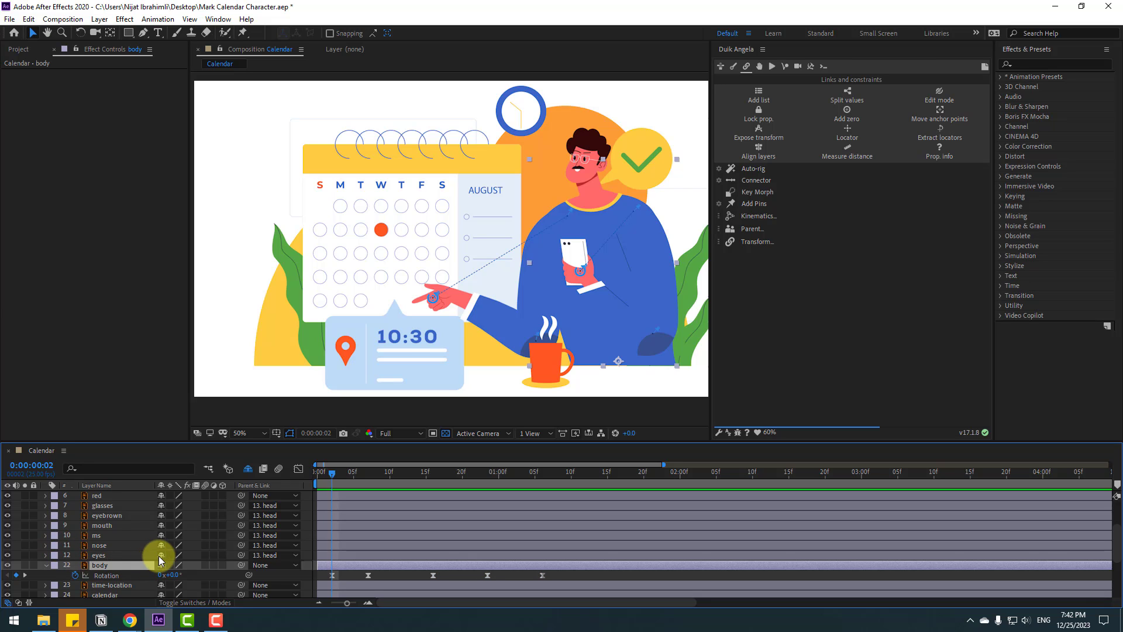
# Step: Keyframe the body's Position, dipping it down at frame 5 and back to 958.9
pyautogui.hotkey('shift', 'p')
pyautogui.click(75, 575)
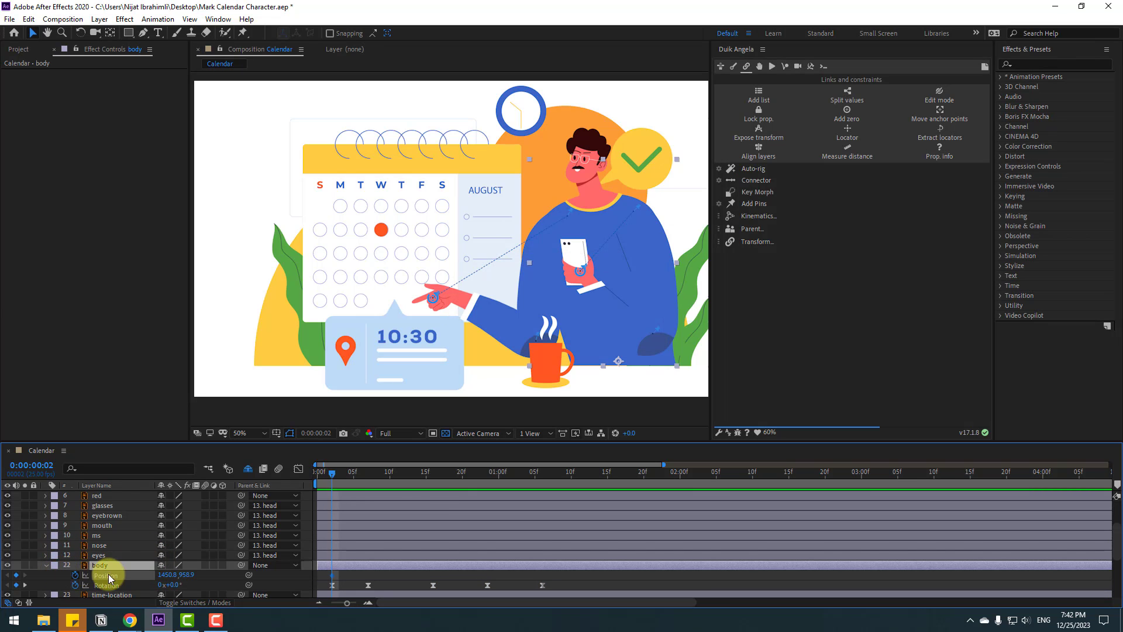
pyautogui.moveTo(335, 472); pyautogui.dragTo(375, 474)
pyautogui.press('Down')
pyautogui.press('Down')
pyautogui.press('Down')
pyautogui.press('Down')
pyautogui.press('Down')
pyautogui.press('Down')
pyautogui.moveTo(339, 577); pyautogui.dragTo(321, 578)
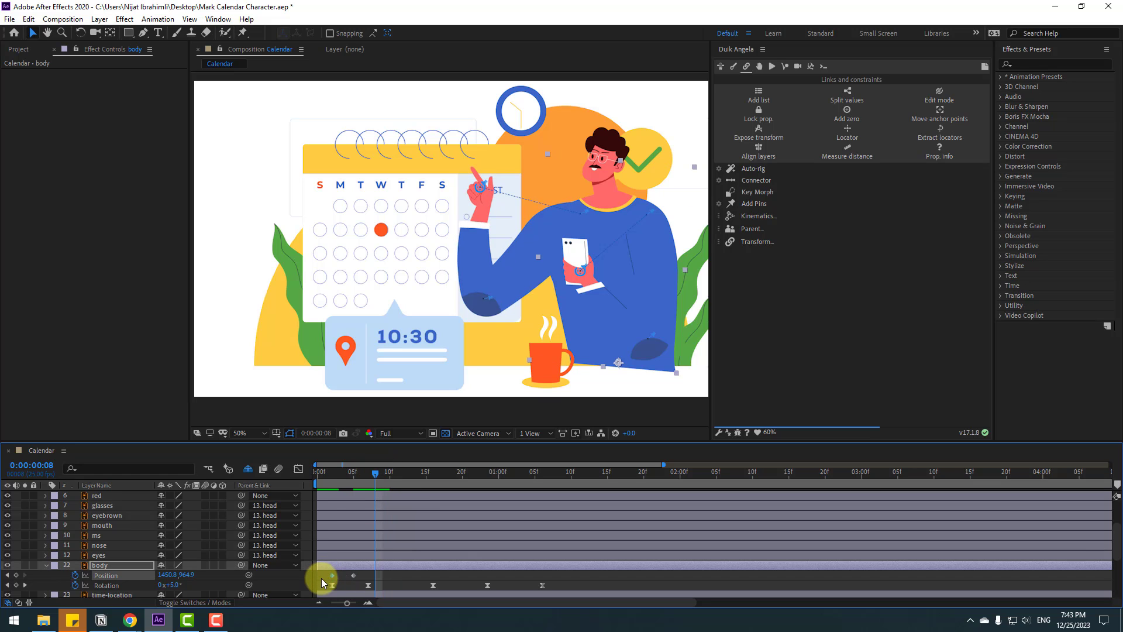
pyautogui.hotkey('ctrl', 'c')
pyautogui.hotkey('ctrl', 'v')
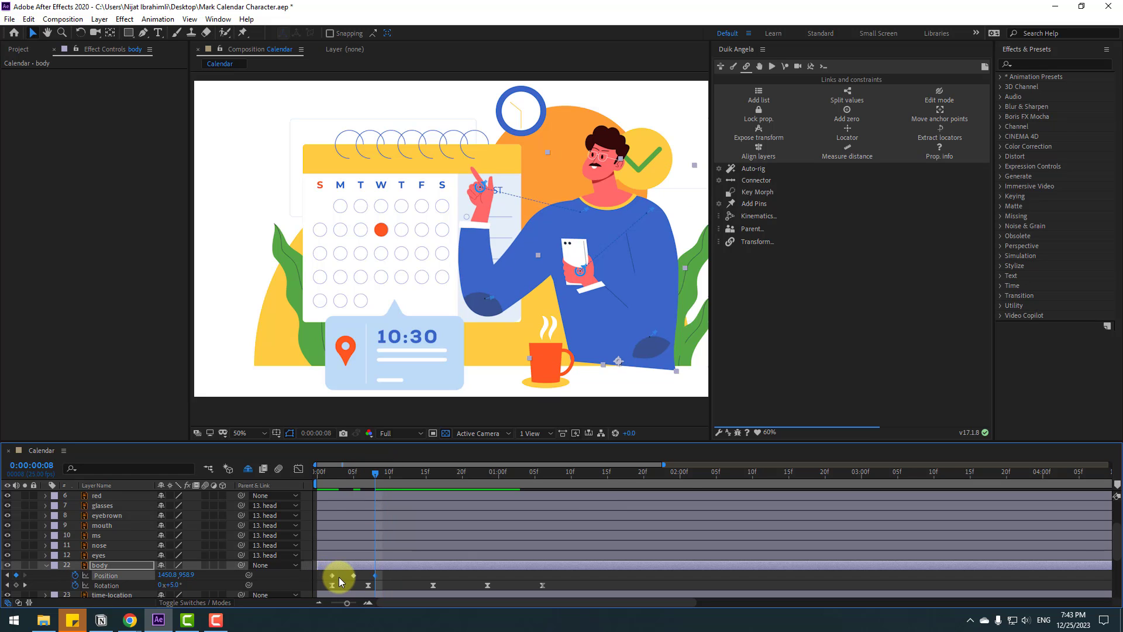
# Step: Apply Easy Ease to the three body Position keyframes
pyautogui.moveTo(316, 570); pyautogui.dragTo(374, 576)
pyautogui.rightClick(332, 577)
pyautogui.moveTo(381, 571)
pyautogui.click(491, 490)
# Step: Paste the body Position keyframes at frame 16 and stretch them to slow the move
pyautogui.hotkey('ctrl', 'c')
pyautogui.click(433, 472)
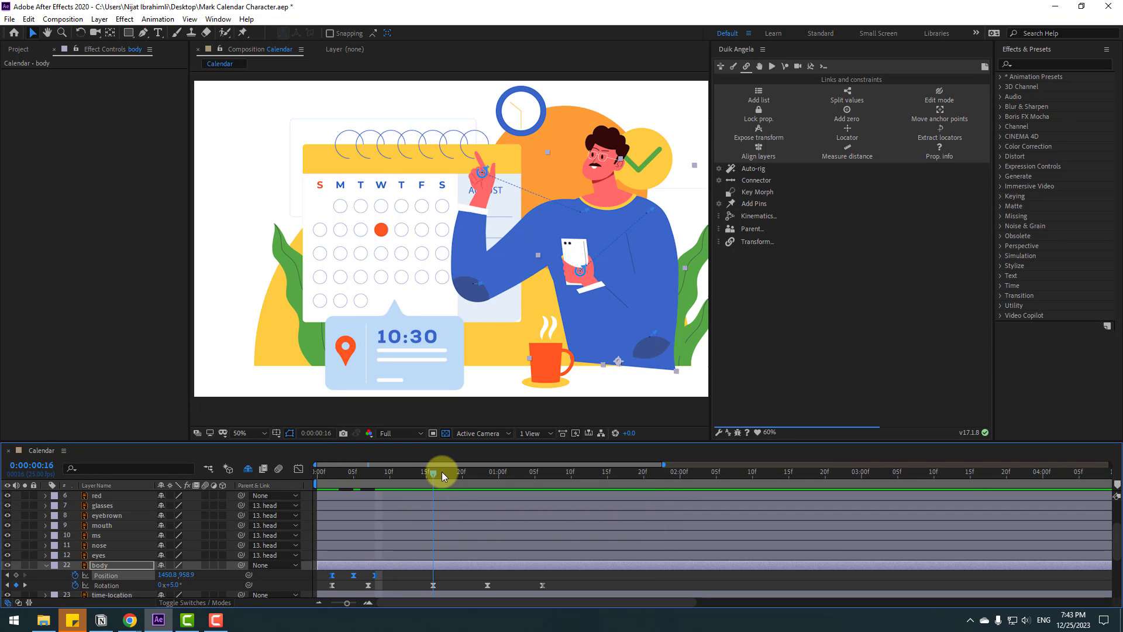
pyautogui.hotkey('ctrl', 'v')
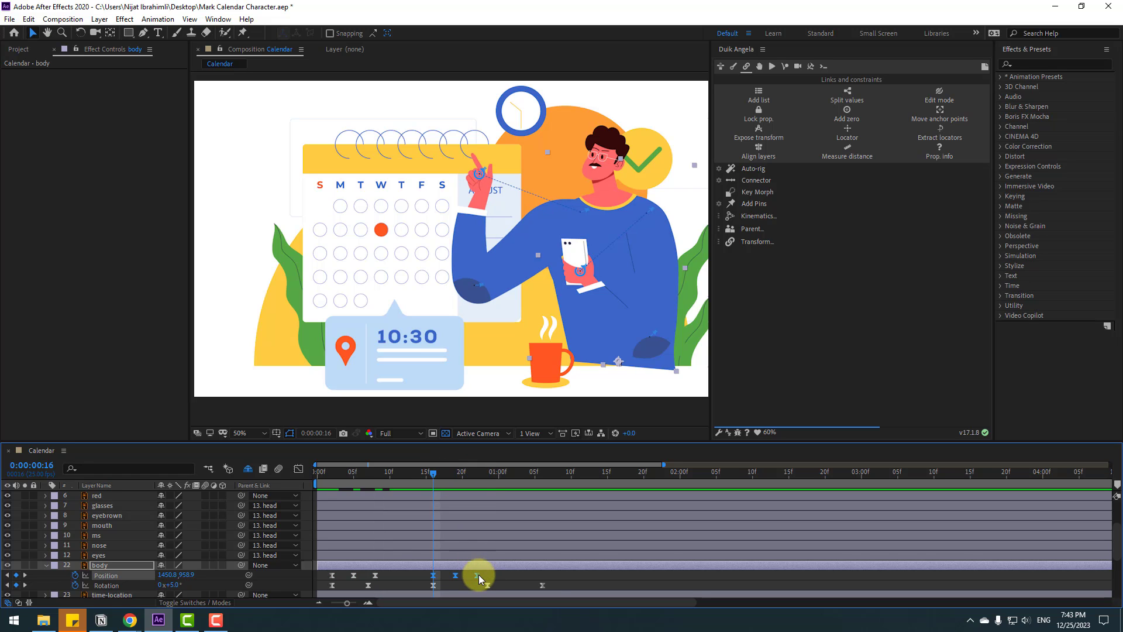
pyautogui.moveTo(477, 574); pyautogui.dragTo(498, 575)
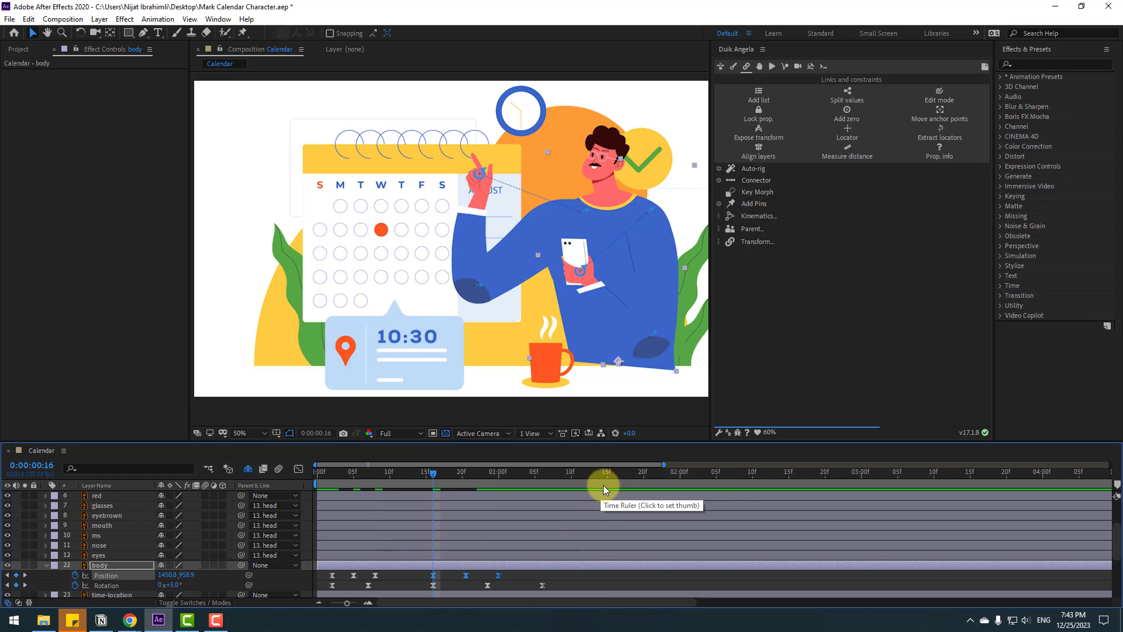
pyautogui.press('space')
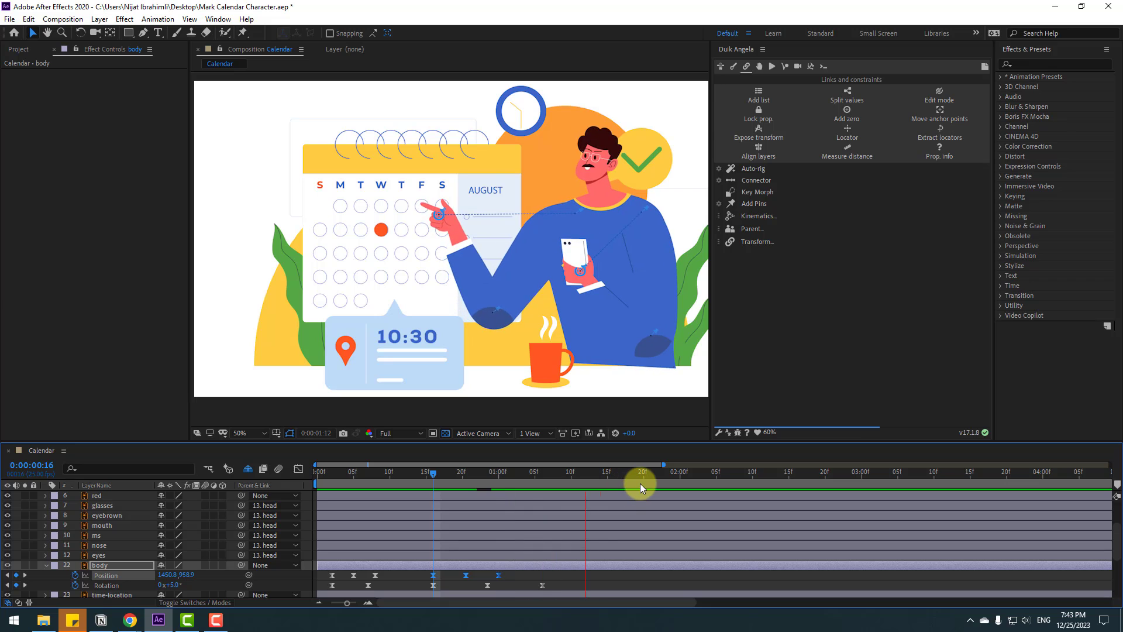
pyautogui.press('space')
pyautogui.press('space')
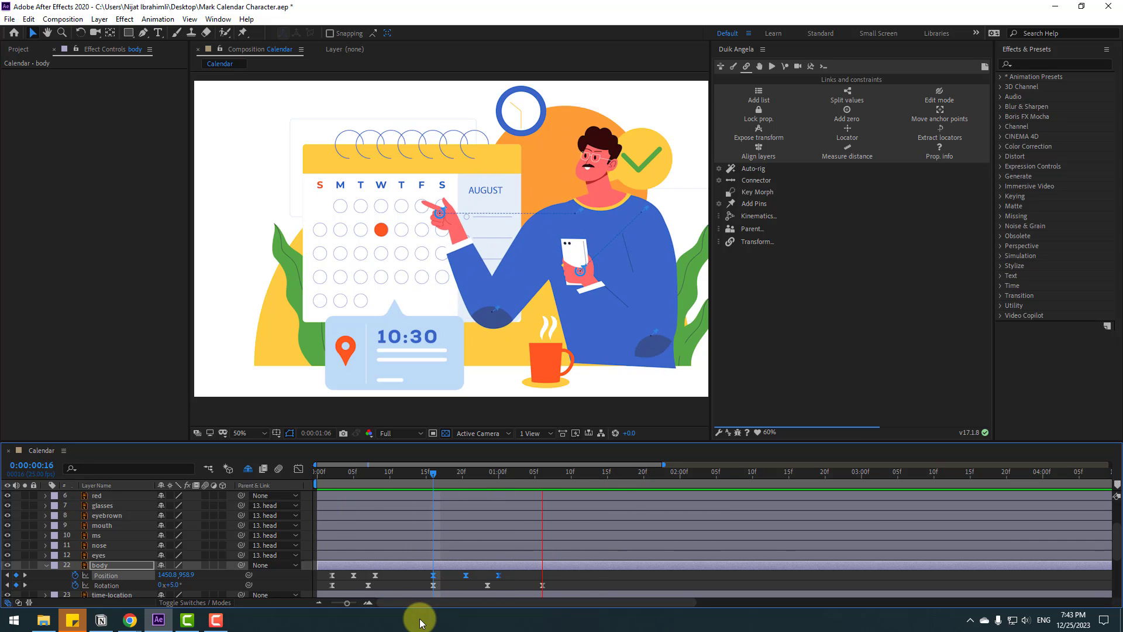
pyautogui.press('space')
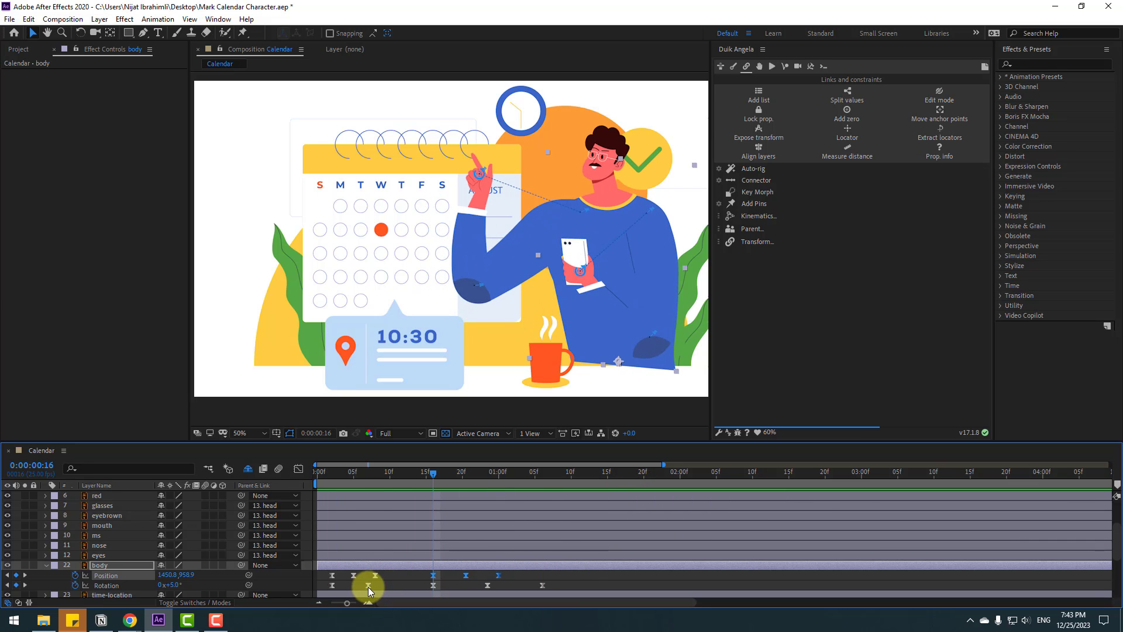
# Step: Shift the early body Rotation and Position keys later to about frame 10
pyautogui.moveTo(367, 585); pyautogui.dragTo(389, 585)
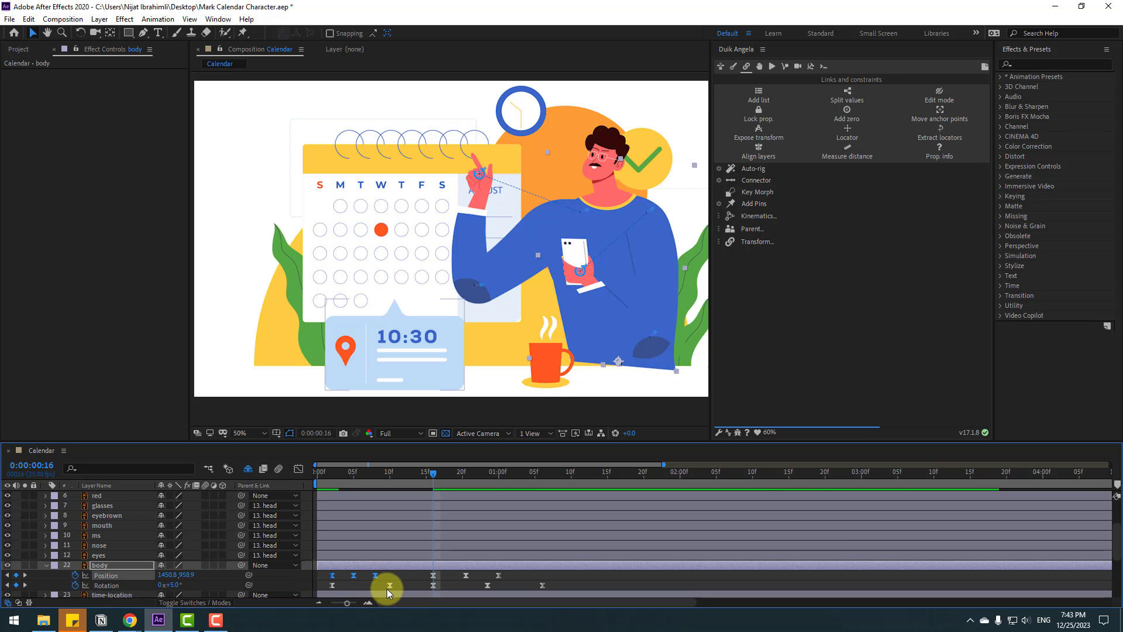
pyautogui.moveTo(378, 577); pyautogui.dragTo(404, 578)
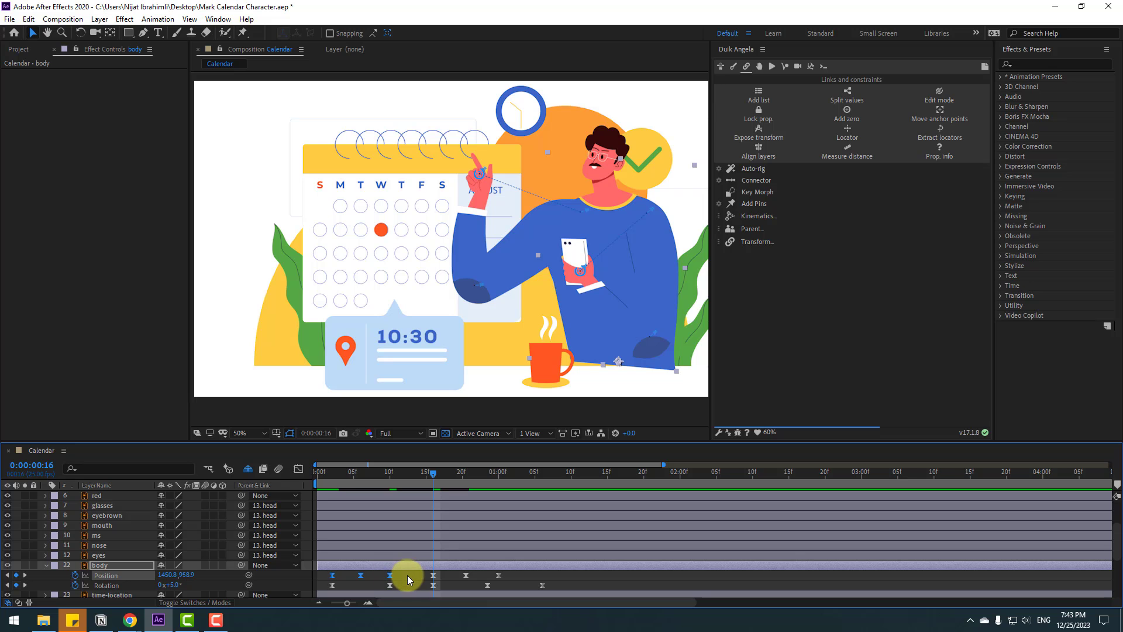
pyautogui.press('space')
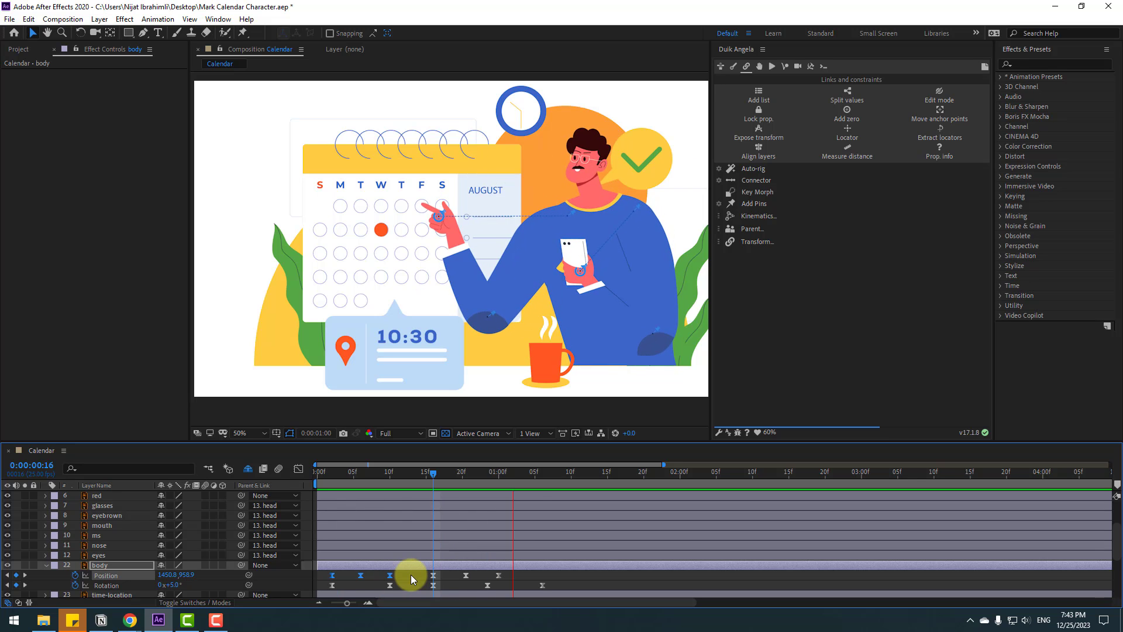
# Step: Keyframe the head's Rotation, tilting it at frame 2 and again at frame 10
pyautogui.scroll(-2, 88, 523)
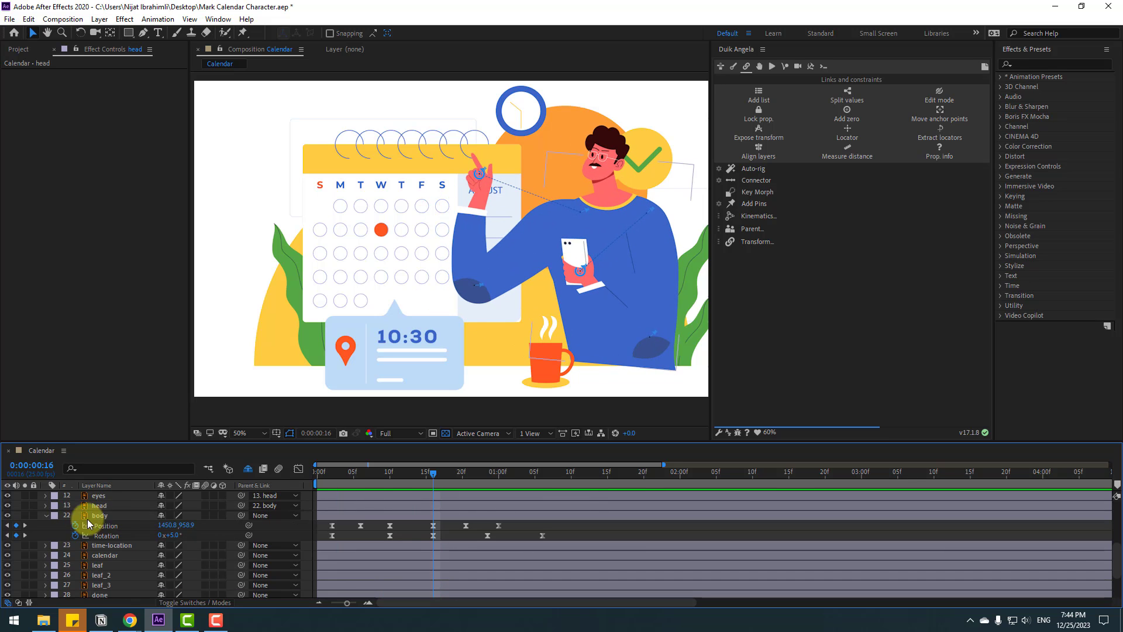
pyautogui.click(98, 506)
pyautogui.moveTo(367, 475); pyautogui.dragTo(330, 475)
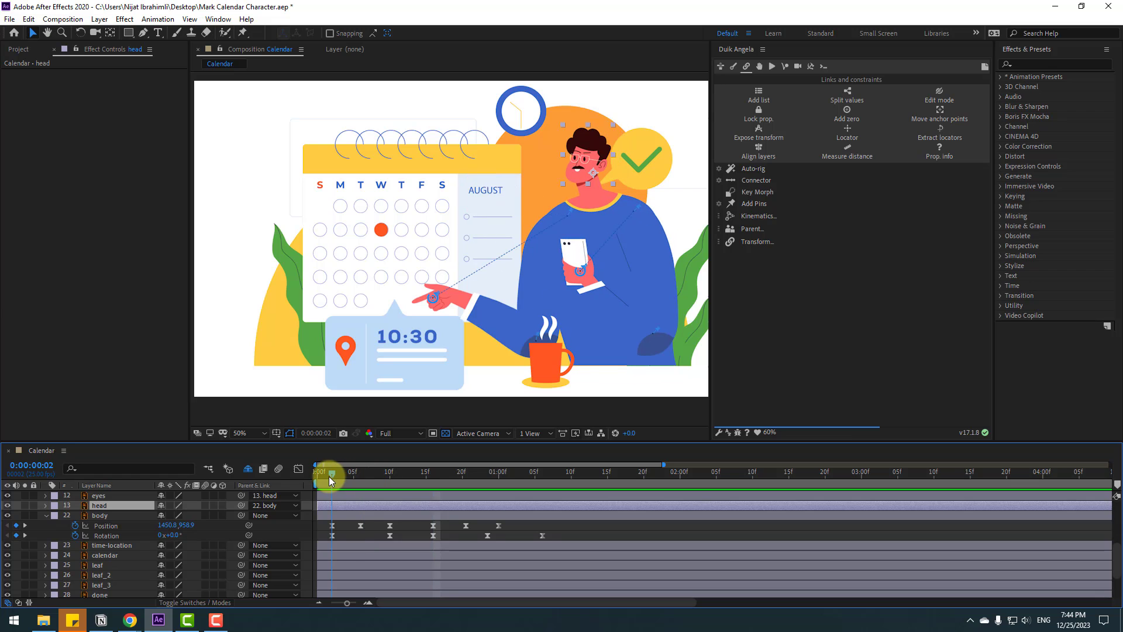
pyautogui.press('r')
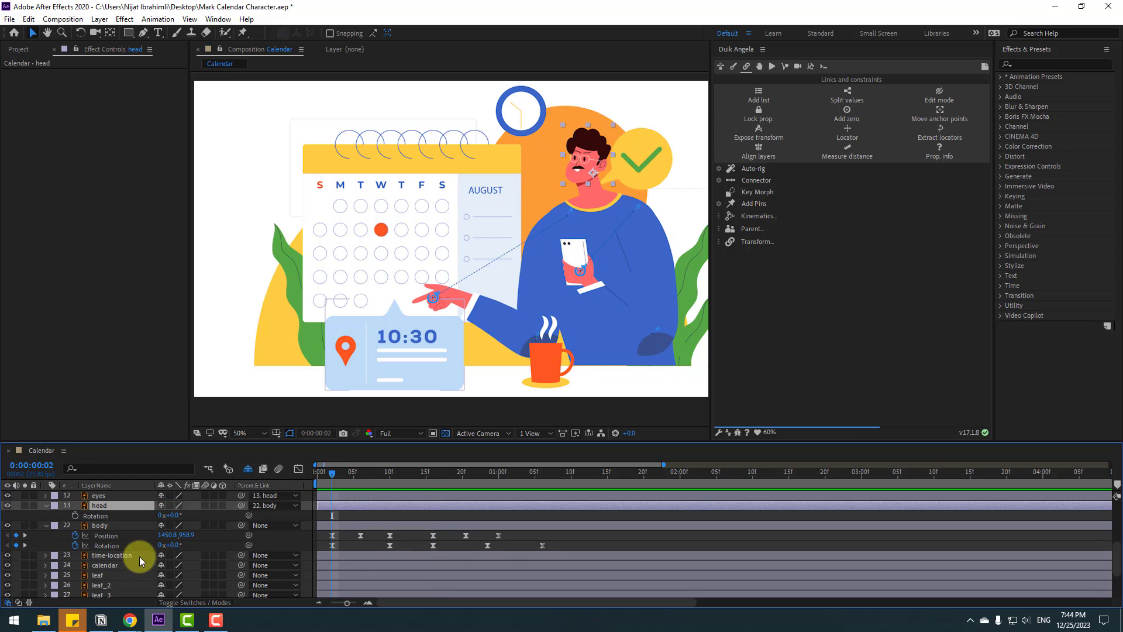
pyautogui.click(107, 516)
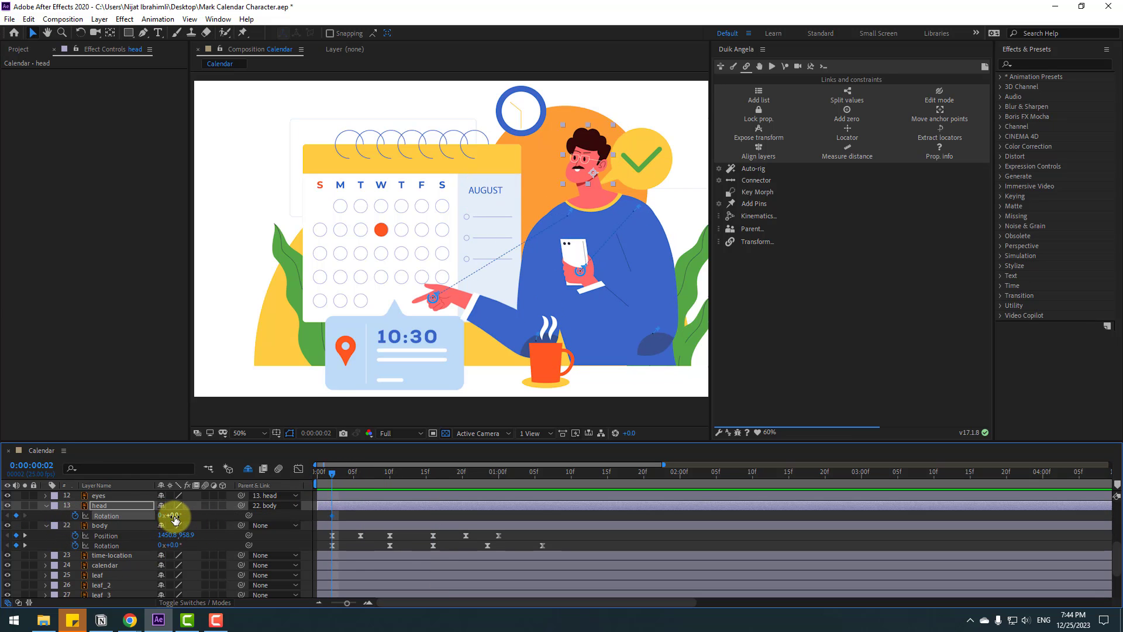
pyautogui.moveTo(174, 519); pyautogui.dragTo(183, 515)
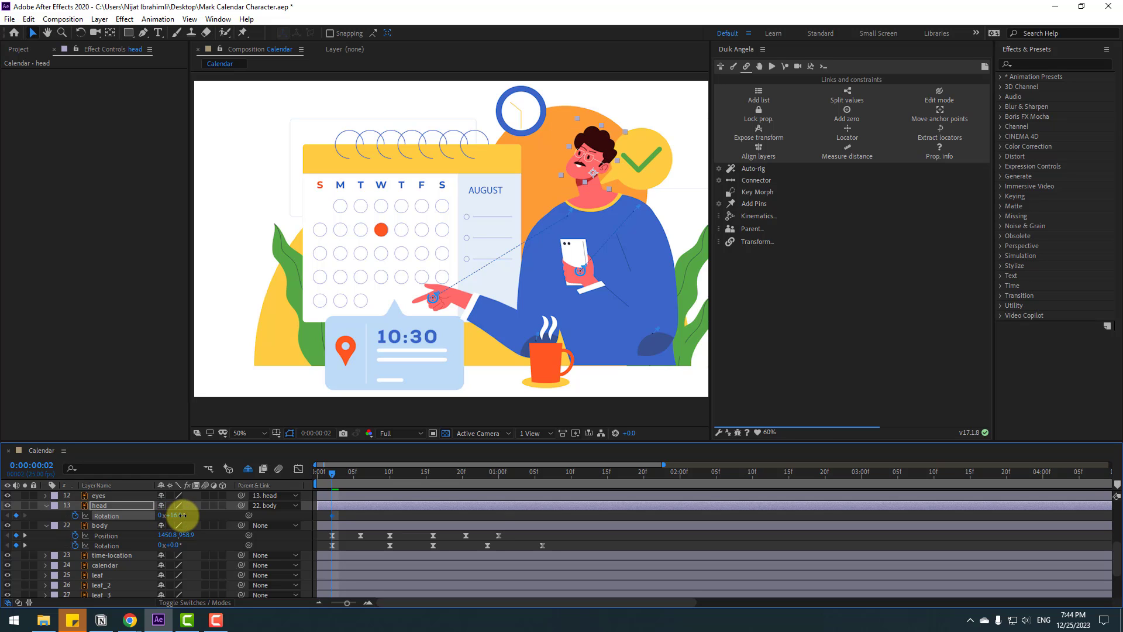
pyautogui.moveTo(356, 473); pyautogui.dragTo(388, 472)
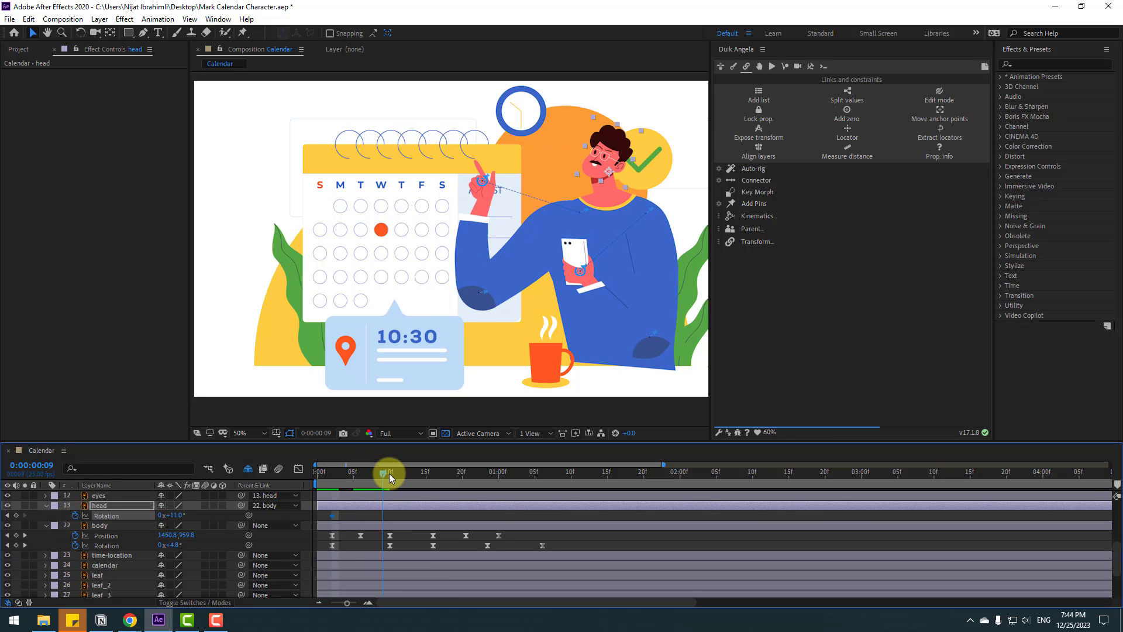
pyautogui.moveTo(181, 515); pyautogui.dragTo(171, 516)
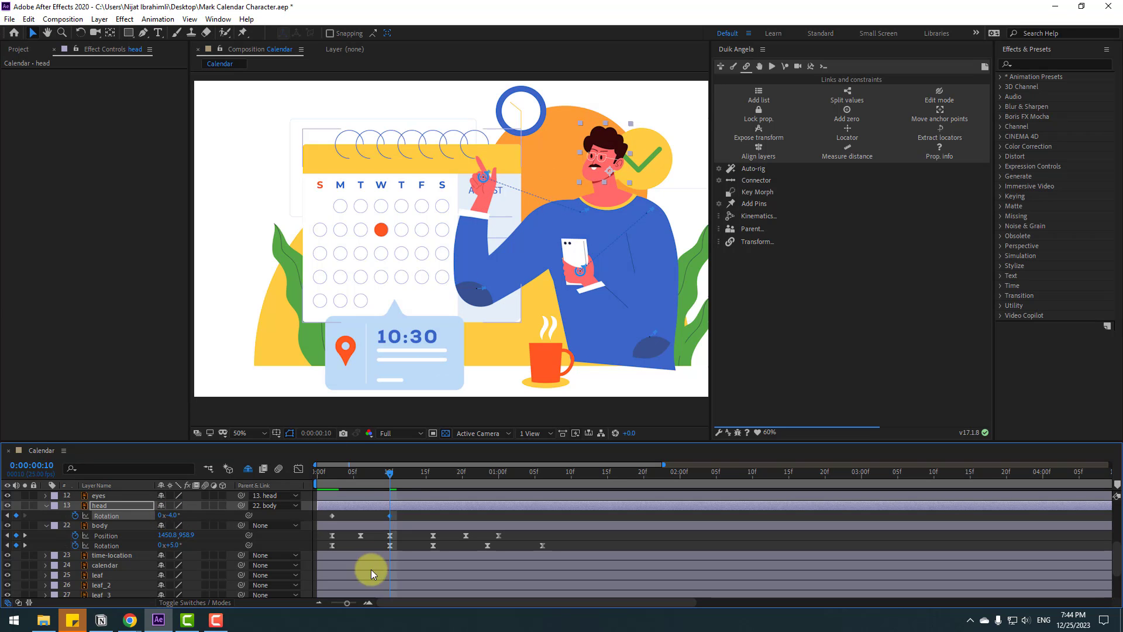
# Step: Add head Rotation keys at frames 16 and 23, returning near upright at 1:05
pyautogui.moveTo(410, 475); pyautogui.dragTo(485, 475)
pyautogui.click(15, 515)
pyautogui.moveTo(176, 514); pyautogui.dragTo(169, 515)
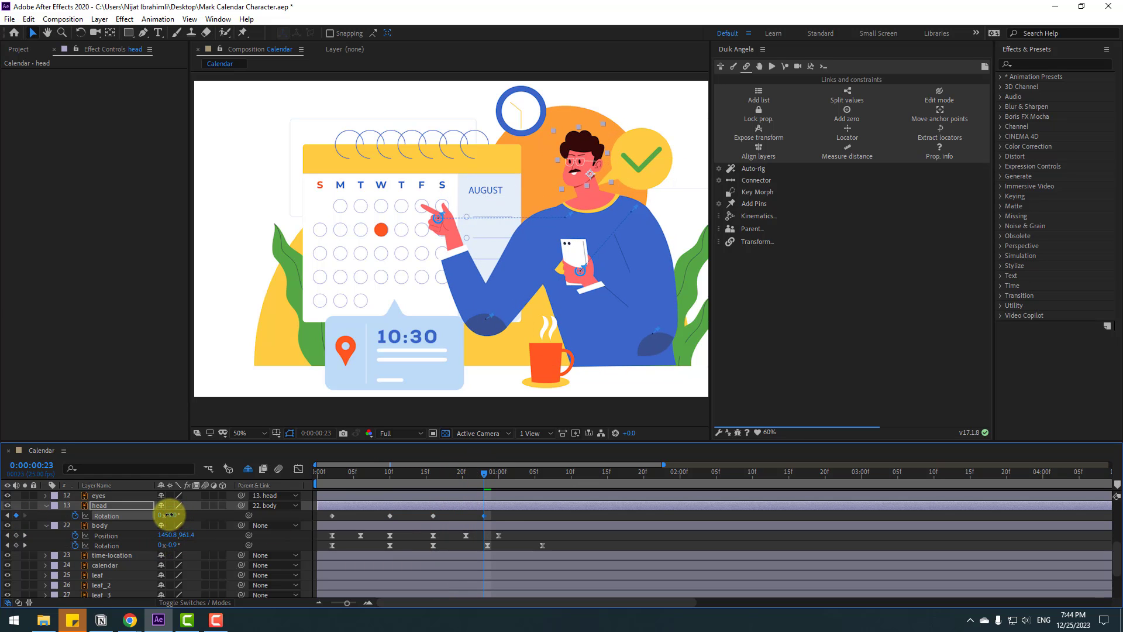
pyautogui.moveTo(501, 472); pyautogui.dragTo(534, 471)
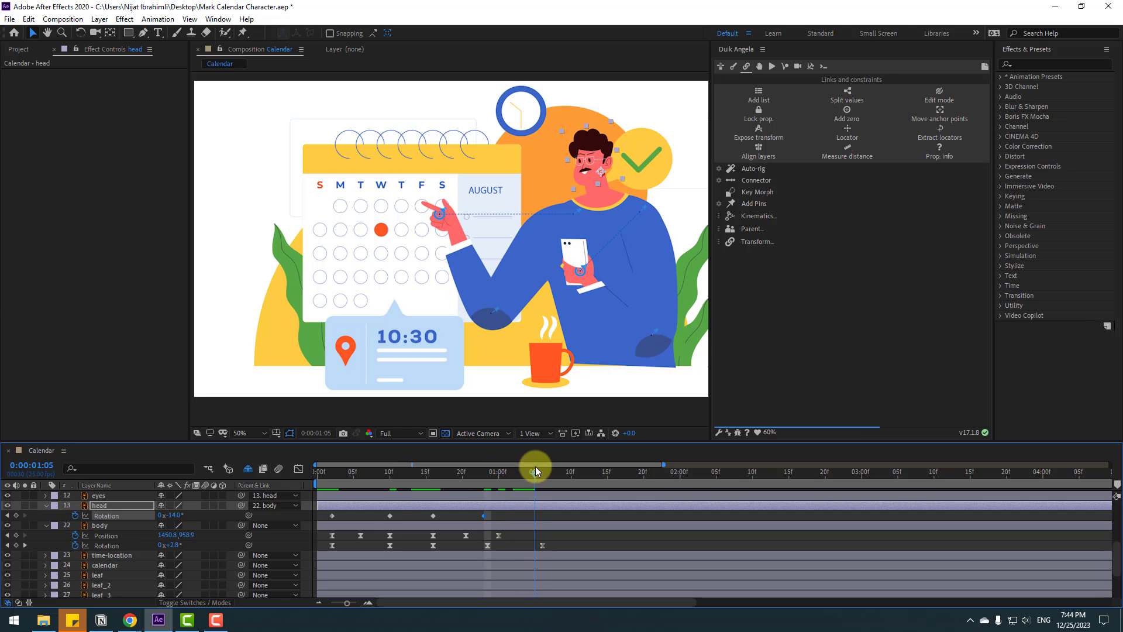
pyautogui.moveTo(165, 515); pyautogui.dragTo(180, 509)
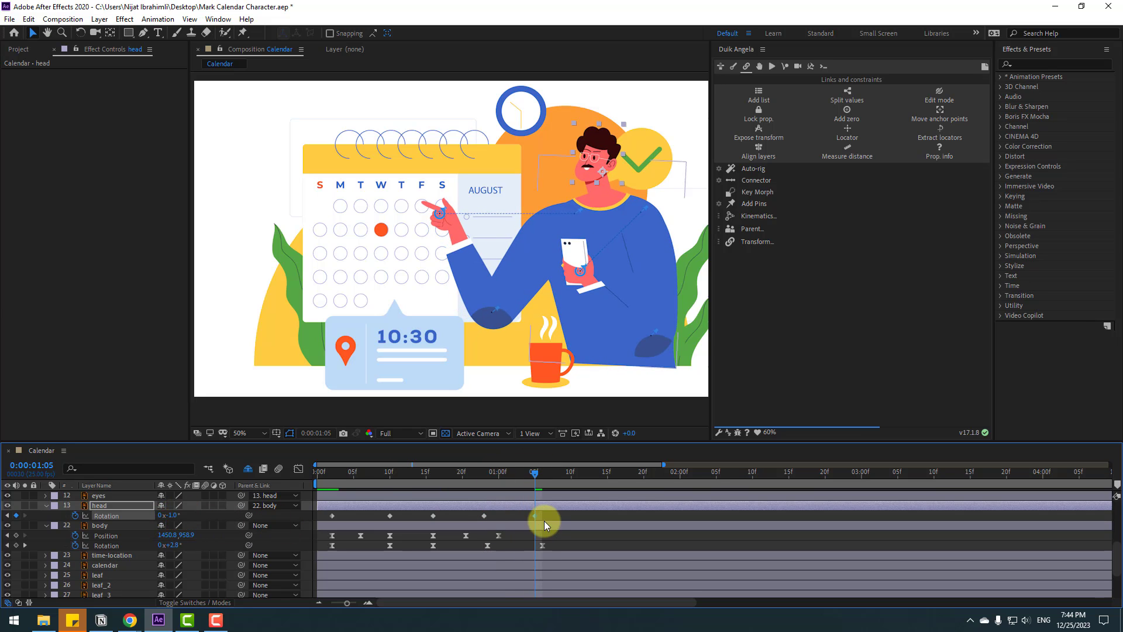
# Step: Apply Easy Ease In to all five head Rotation keyframes and preview
pyautogui.moveTo(543, 515); pyautogui.dragTo(316, 518)
pyautogui.rightClick(331, 516)
pyautogui.moveTo(380, 508)
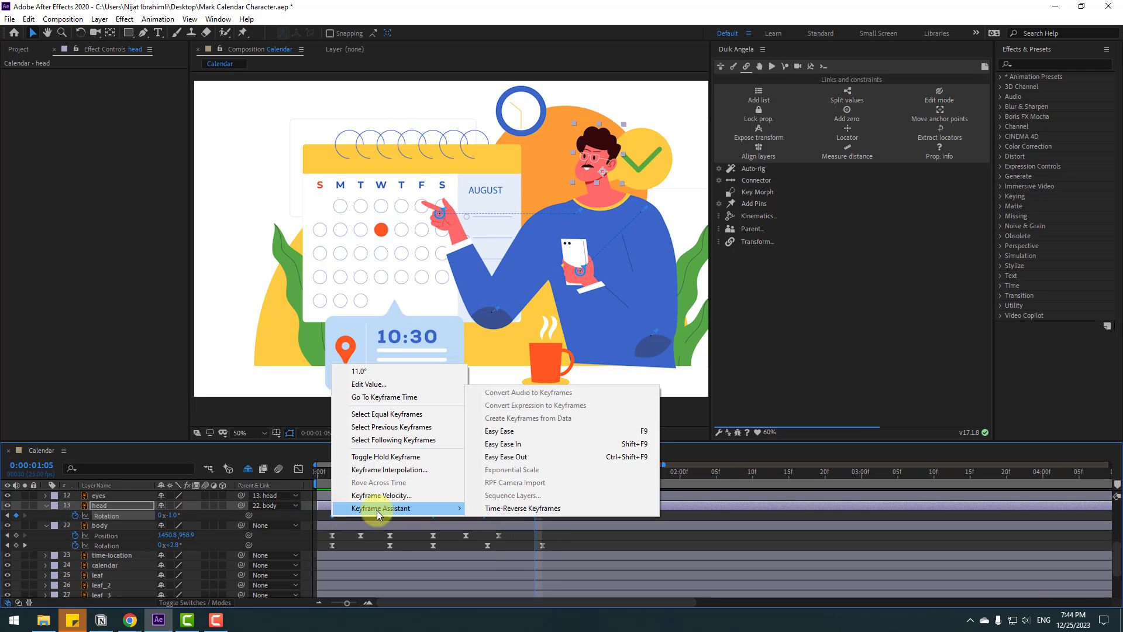
pyautogui.click(514, 442)
pyautogui.press('space')
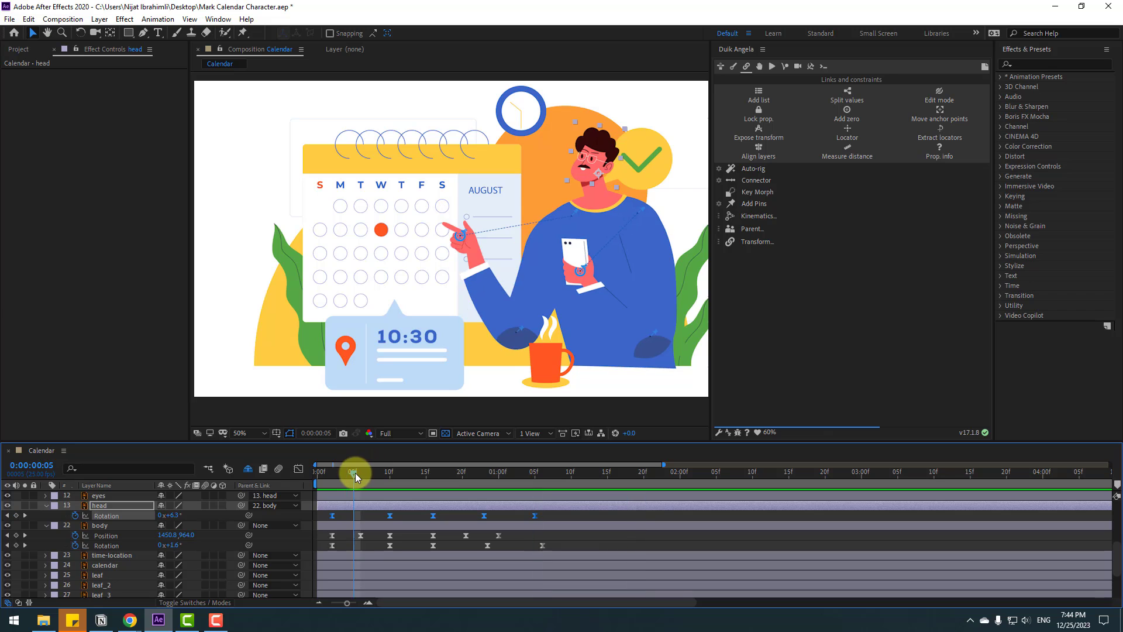
# Step: Keyframe the eyes layer's Scale from frame 2 through frame 8 for a blink
pyautogui.scroll(1, 111, 544)
pyautogui.click(101, 525)
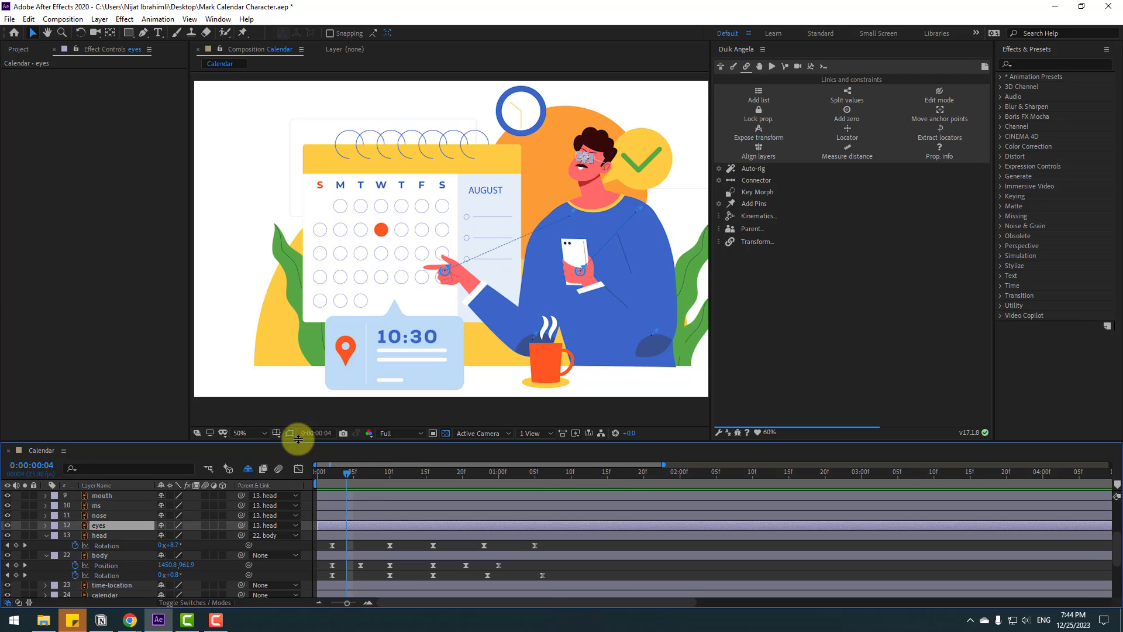
pyautogui.press('s')
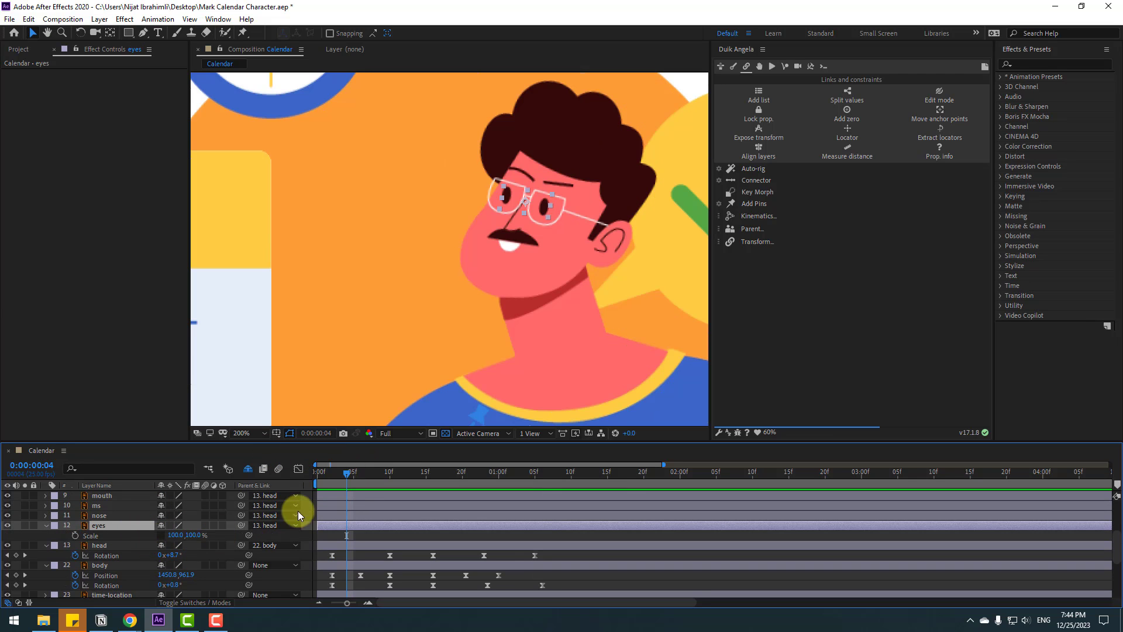
pyautogui.click(332, 474)
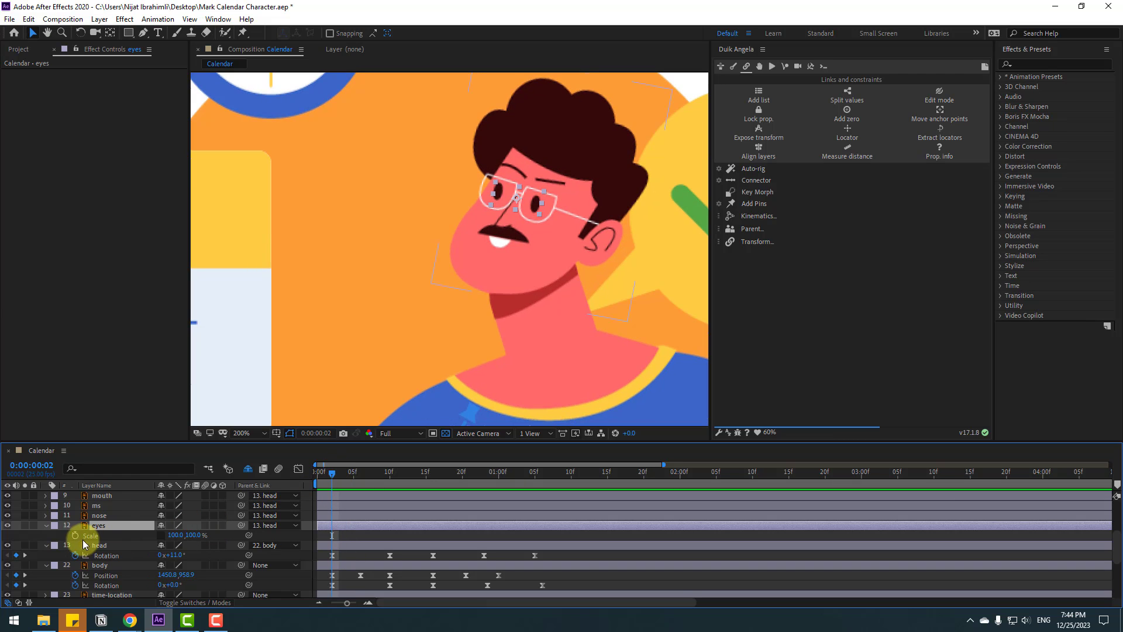
pyautogui.click(75, 535)
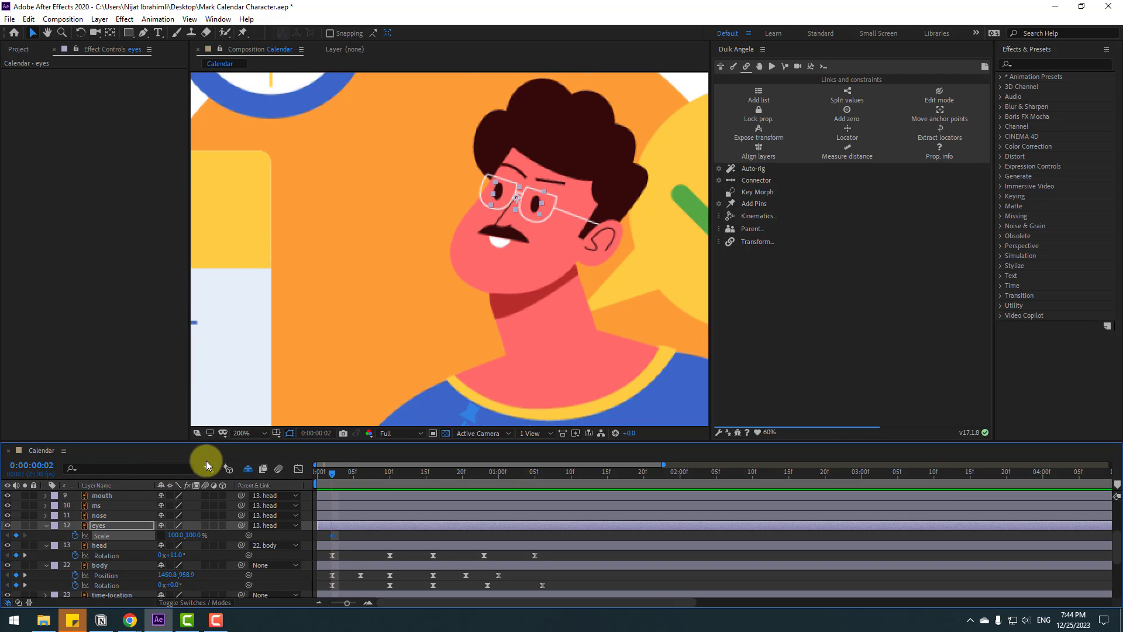
pyautogui.press('pagedown')
pyautogui.press('pagedown')
pyautogui.press('pagedown')
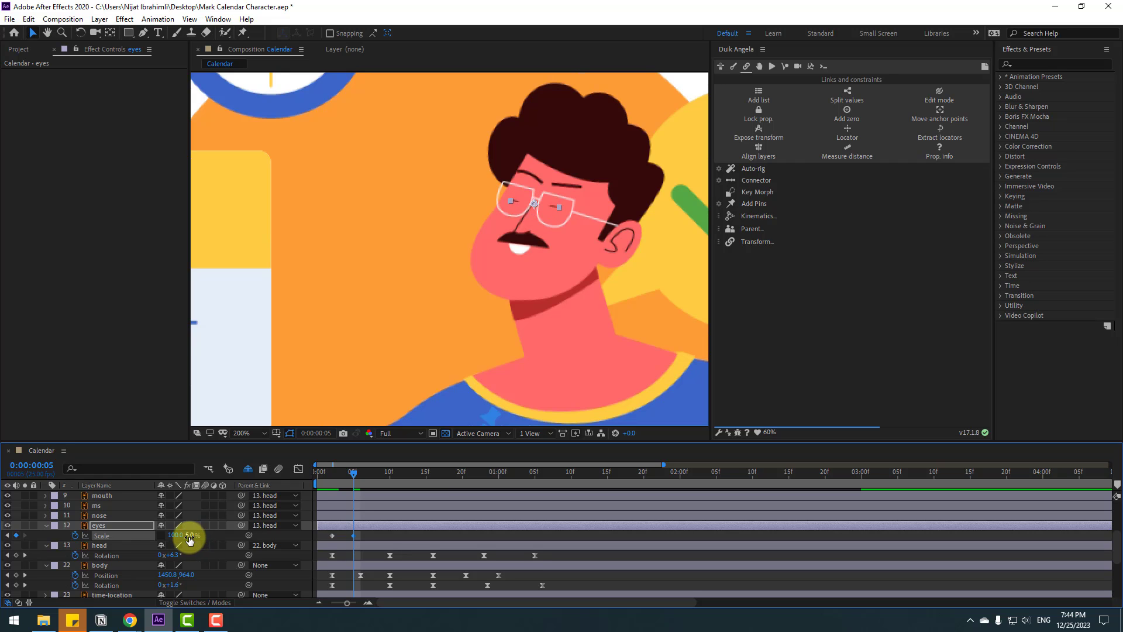
pyautogui.press('pagedown')
pyautogui.press('pagedown')
pyautogui.press('pagedown')
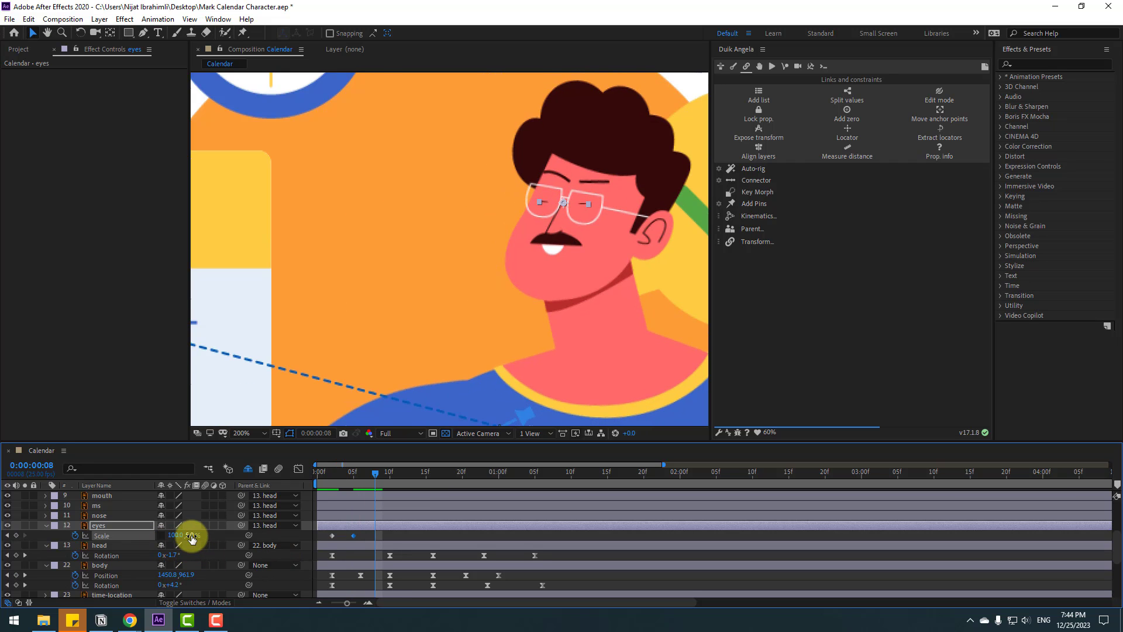
# Step: Ease the three eyes Scale keyframes and paste the blink again at frame 22
pyautogui.moveTo(324, 545); pyautogui.dragTo(329, 535)
pyautogui.rightClick(330, 535)
pyautogui.moveTo(374, 524)
pyautogui.click(511, 446)
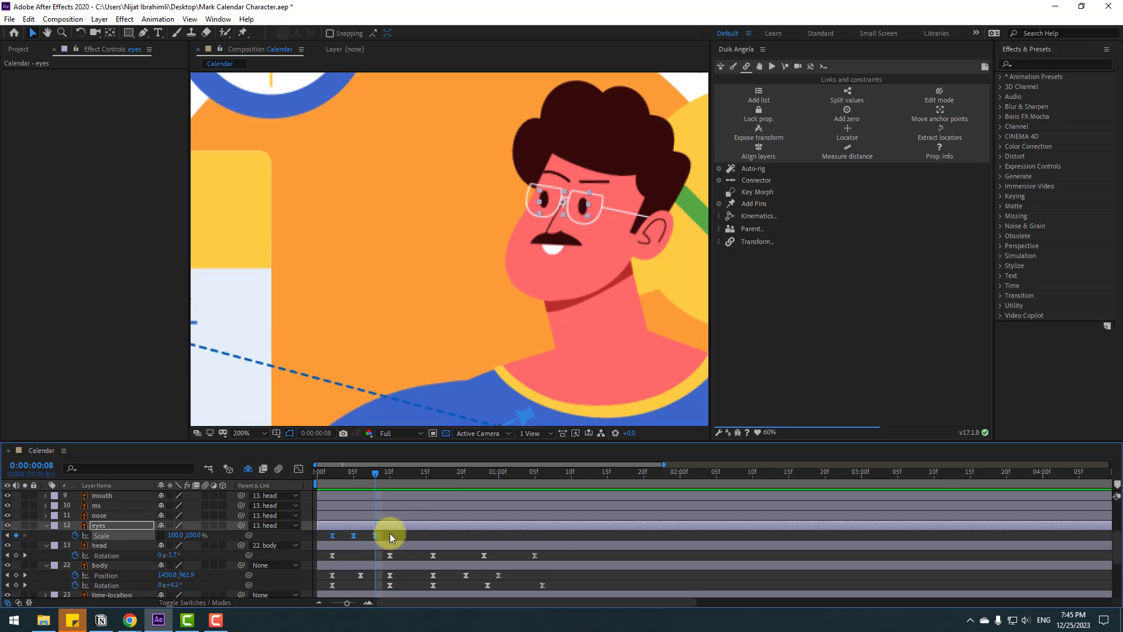
pyautogui.moveTo(433, 473); pyautogui.dragTo(475, 471)
pyautogui.hotkey('ctrl', 'v')
# Step: Preview the animation and set the viewer magnification to Fit
pyautogui.scroll(-4, 556, 313)
pyautogui.scroll(-1, 560, 318)
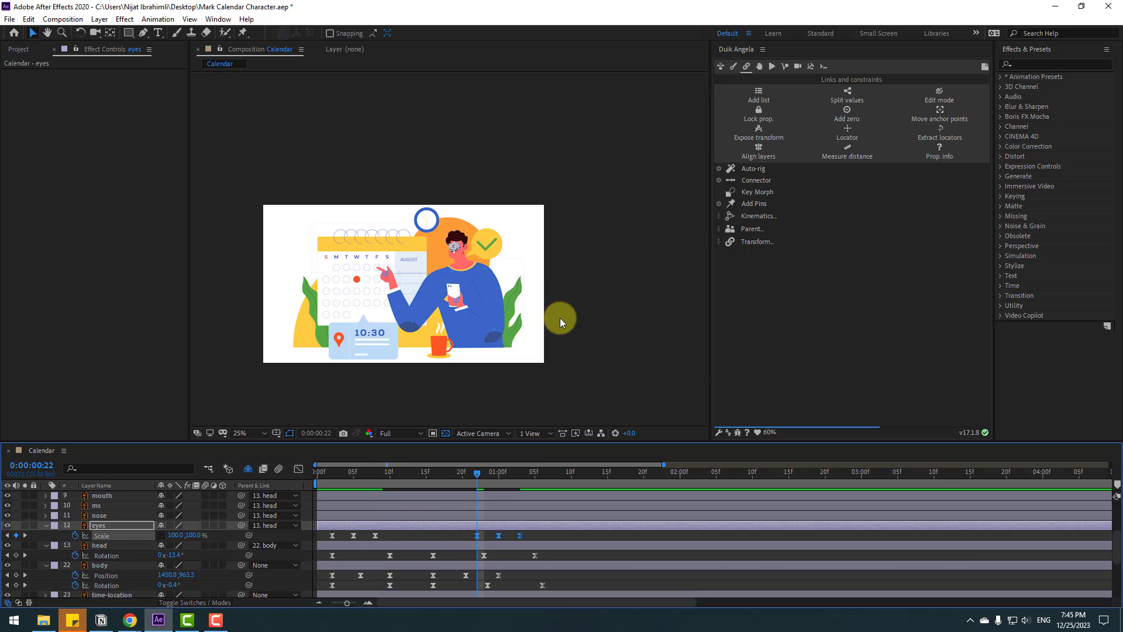
pyautogui.scroll(1, 444, 237)
pyautogui.press('space')
pyautogui.click(251, 433)
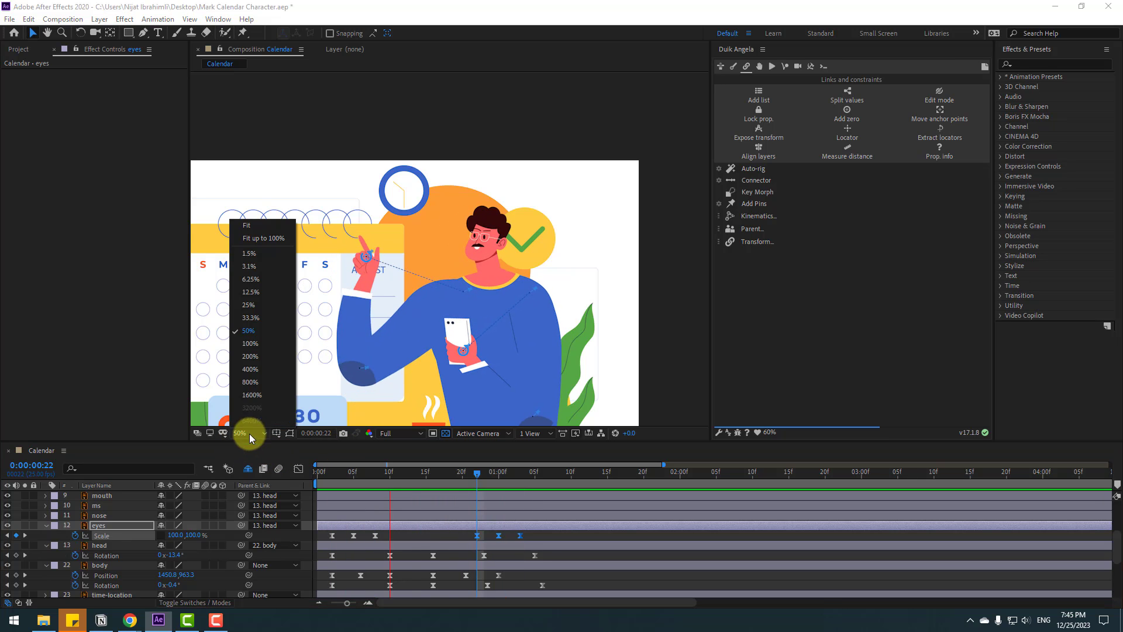
pyautogui.click(283, 243)
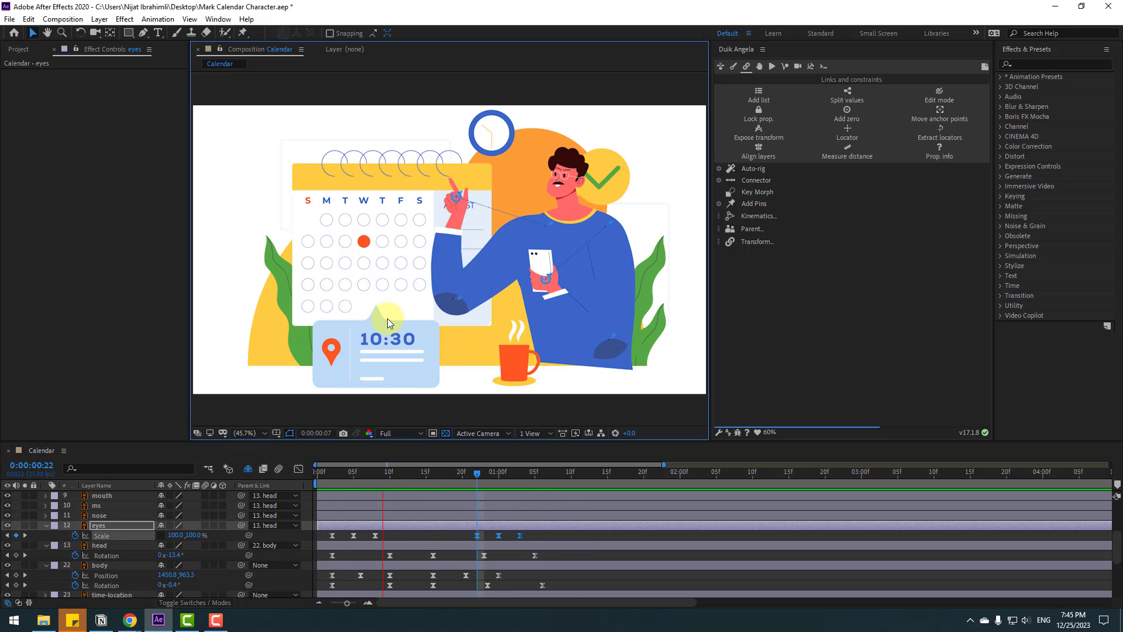
# Step: End the work area at 0:00:01:13, return to frame one, and select HAND_RIGHT
pyautogui.click(571, 473)
pyautogui.click(596, 475)
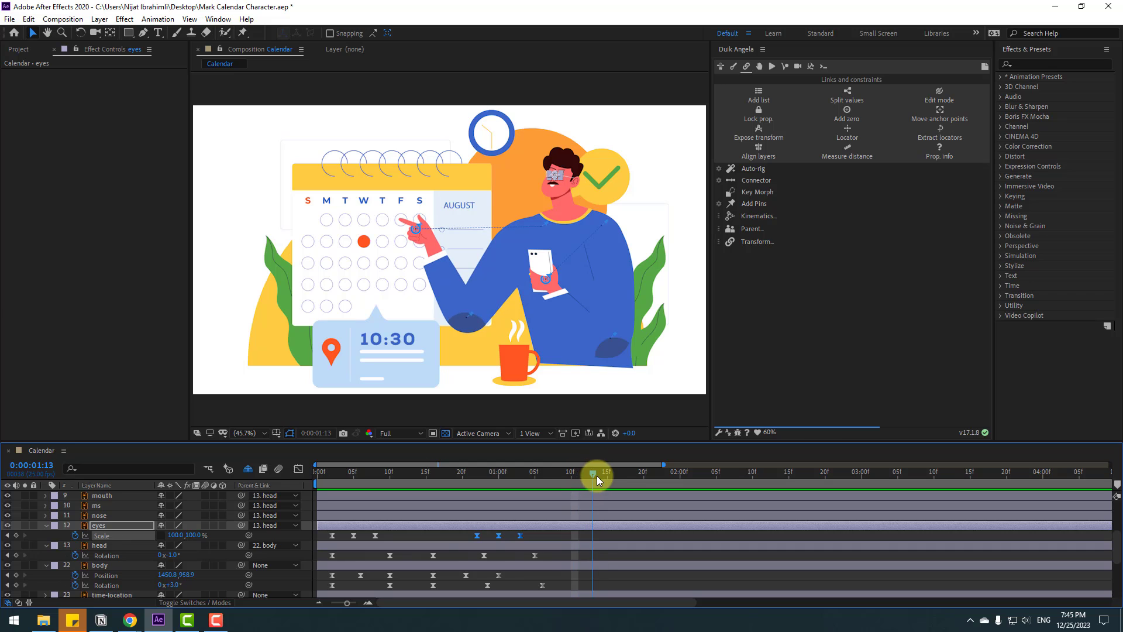
pyautogui.press('n')
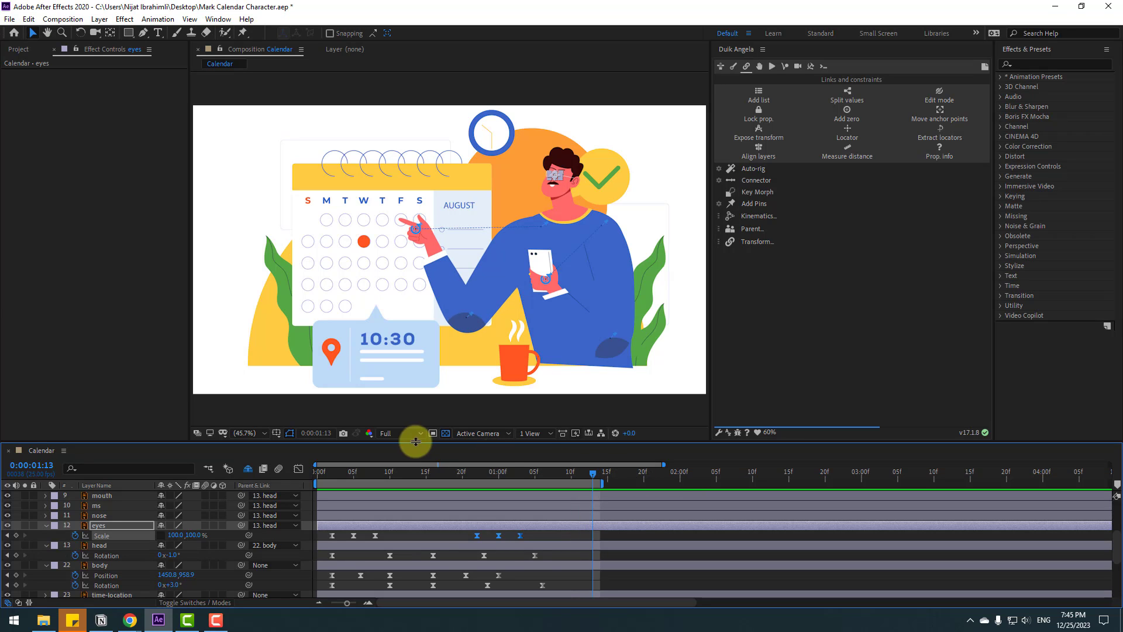
pyautogui.click(323, 473)
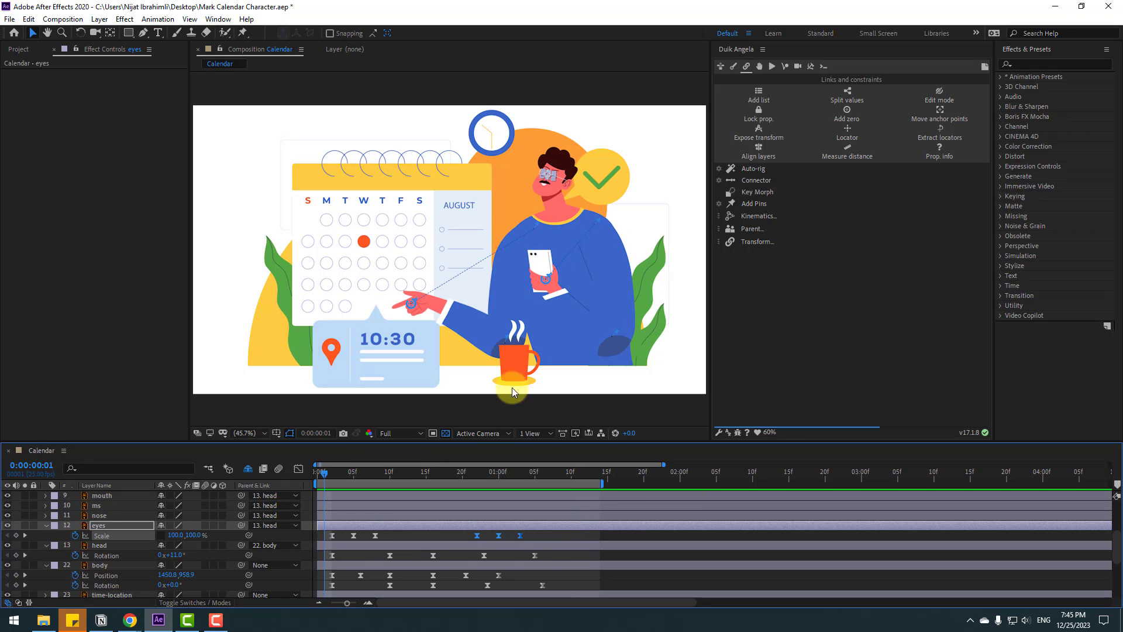
pyautogui.click(548, 282)
# Step: Start HAND_RIGHT Position keyframes at frame 2 with the phone hand lowered
pyautogui.click(124, 497)
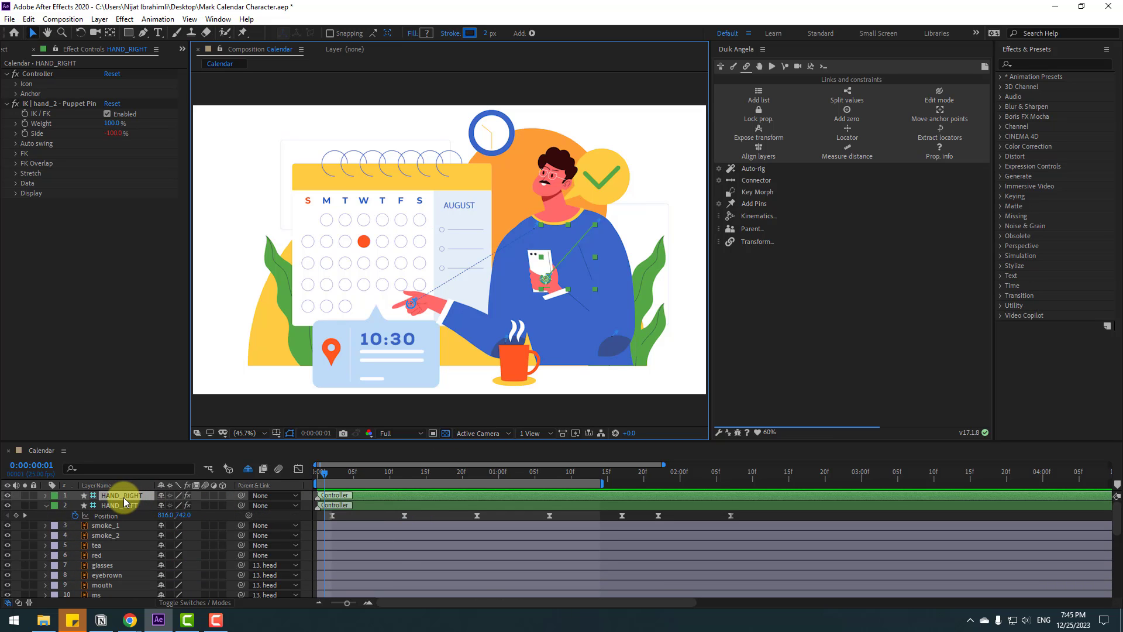
pyautogui.click(329, 485)
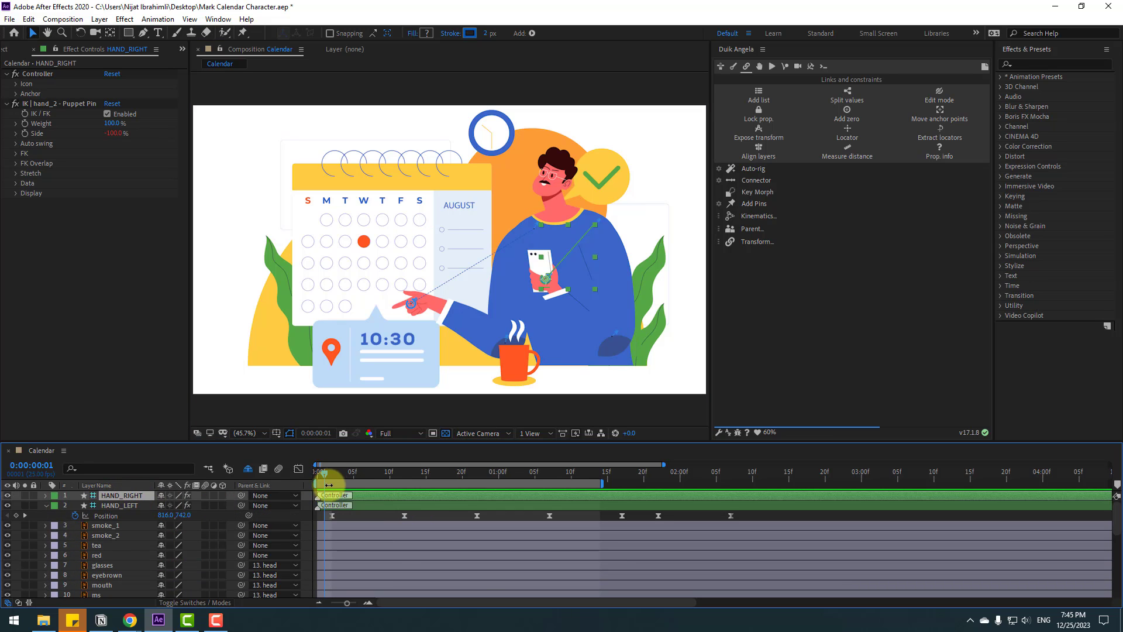
pyautogui.press('p')
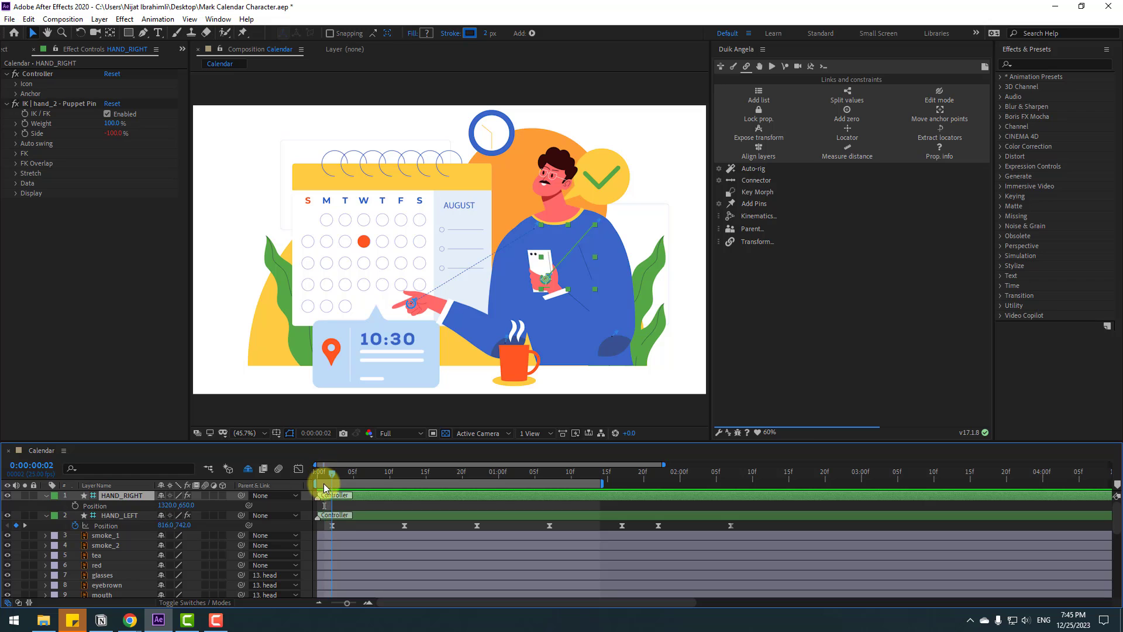
pyautogui.click(86, 507)
pyautogui.click(75, 506)
pyautogui.click(563, 299)
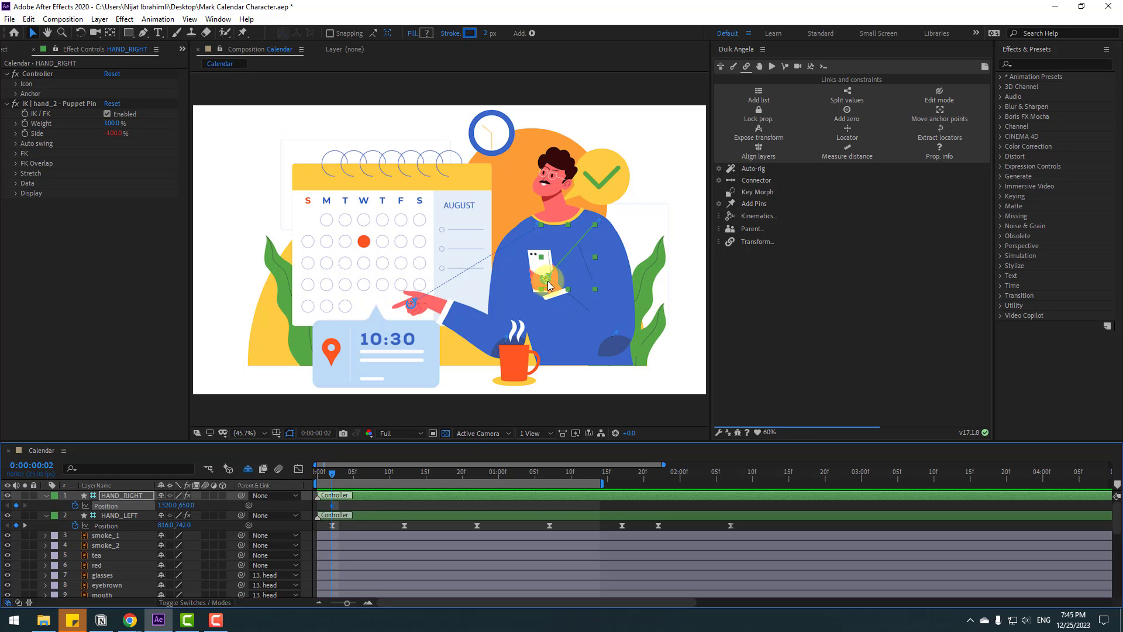
pyautogui.moveTo(548, 286)
pyautogui.mouseDown()
pyautogui.moveTo(545, 270)
pyautogui.moveTo(552, 307)
pyautogui.mouseUp()
# Step: Move the phone hand up and left at frame 10 and easy-ease the first keyframe
pyautogui.click(388, 481)
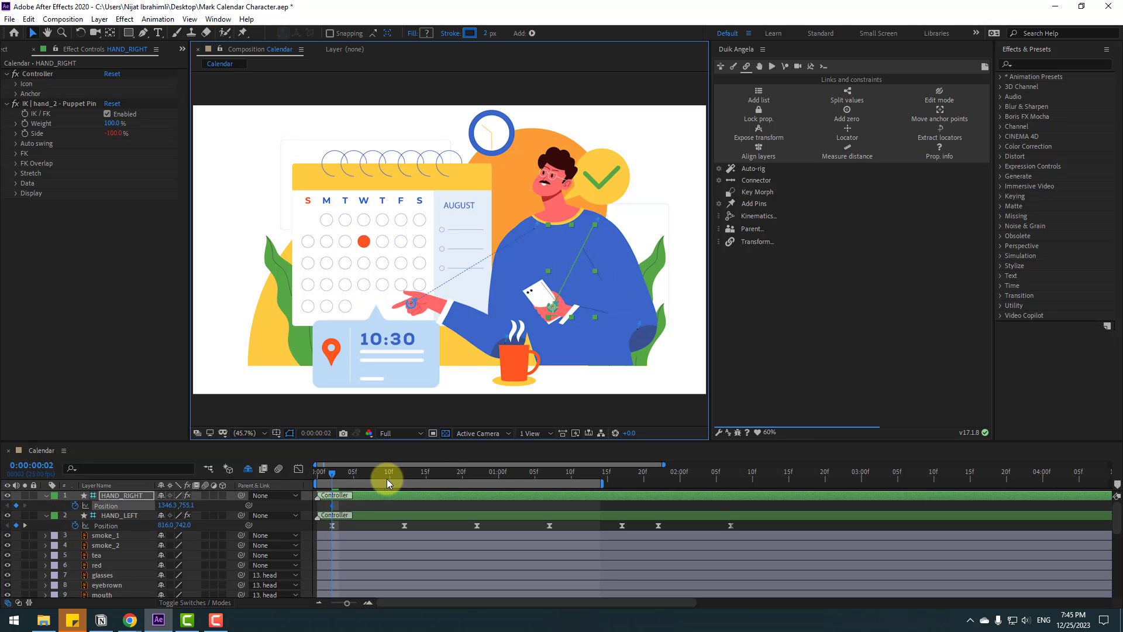
pyautogui.moveTo(344, 472); pyautogui.dragTo(387, 474)
pyautogui.click(563, 320)
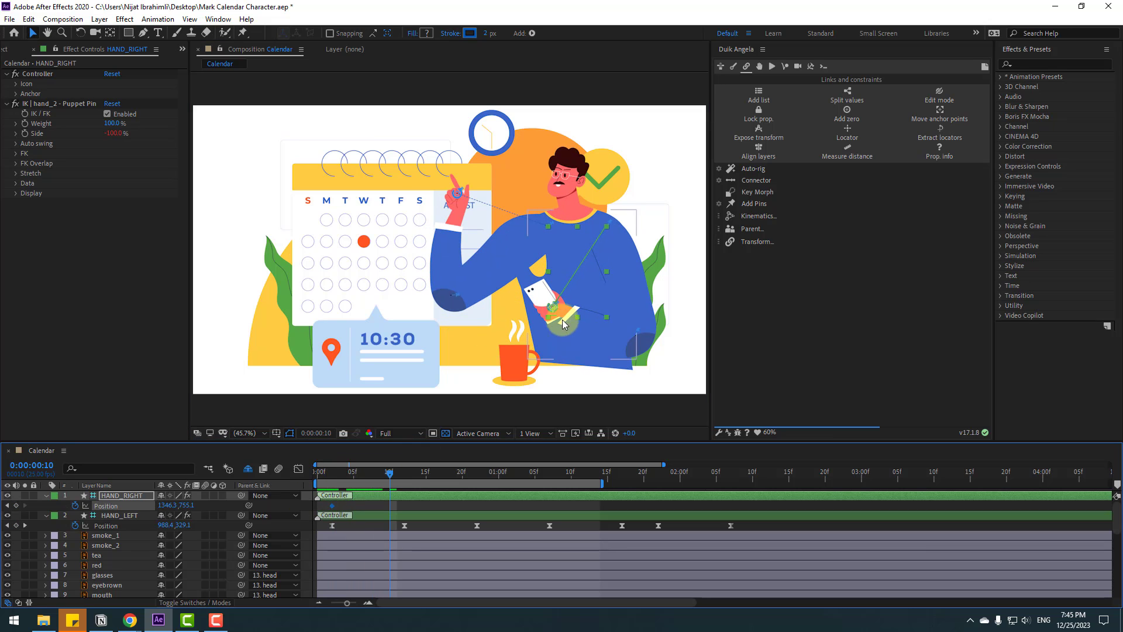
pyautogui.moveTo(550, 313); pyautogui.dragTo(524, 304)
pyautogui.click(381, 507)
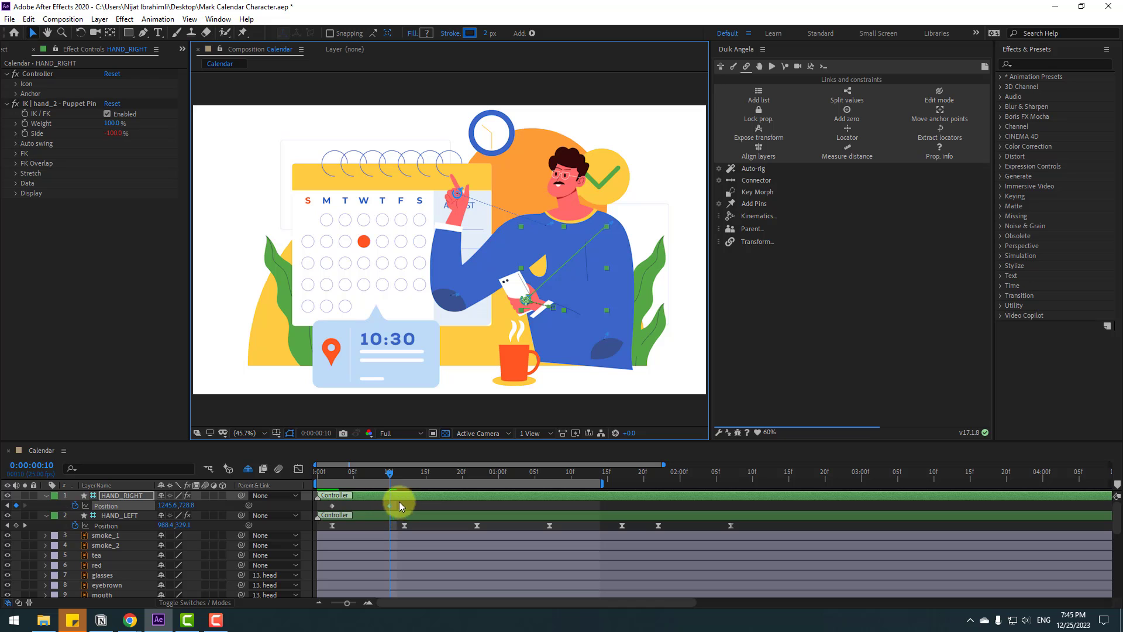
pyautogui.rightClick(332, 506)
pyautogui.moveTo(409, 496)
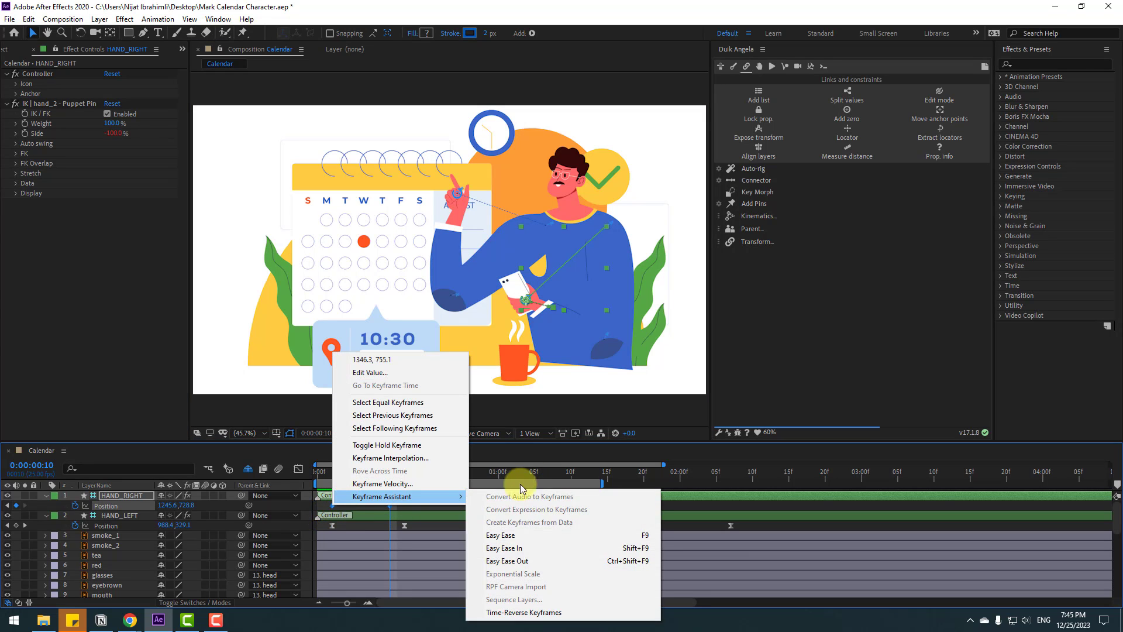
pyautogui.click(502, 534)
pyautogui.press('space')
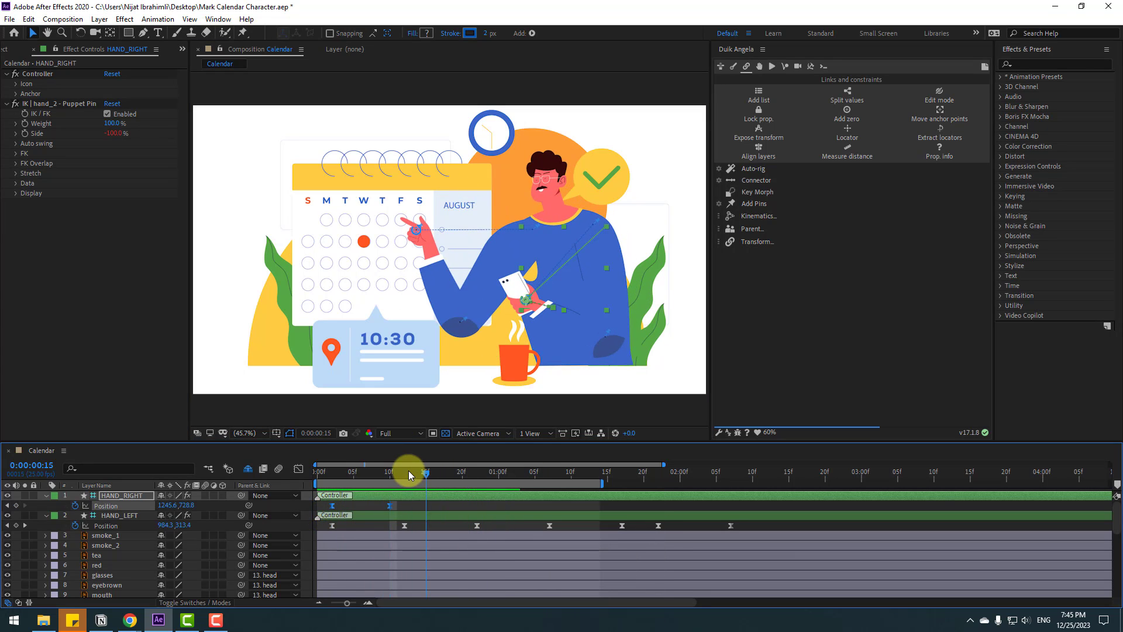
# Step: Lower the phone hand again at frame 17
pyautogui.moveTo(408, 470); pyautogui.dragTo(441, 472)
pyautogui.click(428, 505)
pyautogui.moveTo(527, 304); pyautogui.dragTo(526, 314)
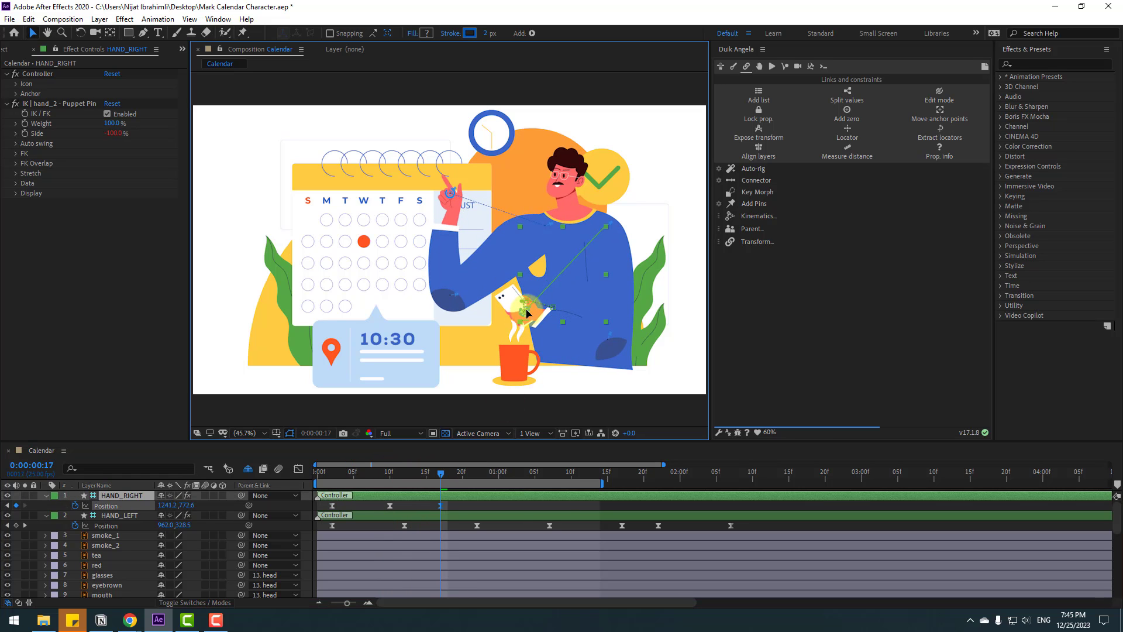
pyautogui.moveTo(440, 471)
pyautogui.mouseDown()
pyautogui.moveTo(408, 470)
pyautogui.moveTo(427, 470)
pyautogui.mouseUp()
pyautogui.click(448, 506)
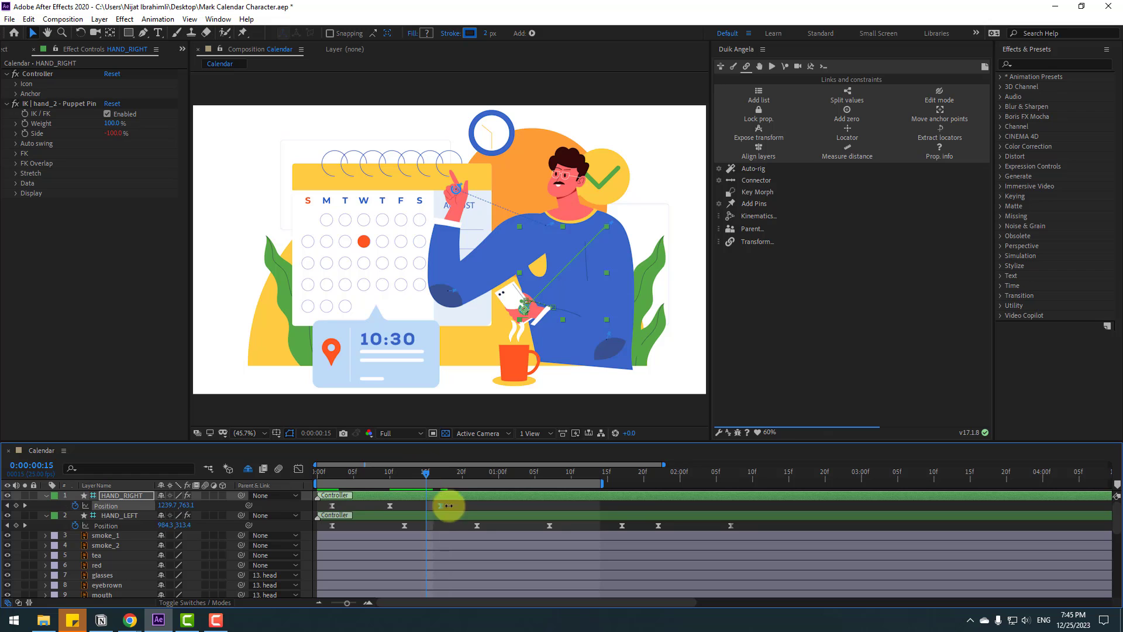
pyautogui.click(462, 492)
pyautogui.click(445, 504)
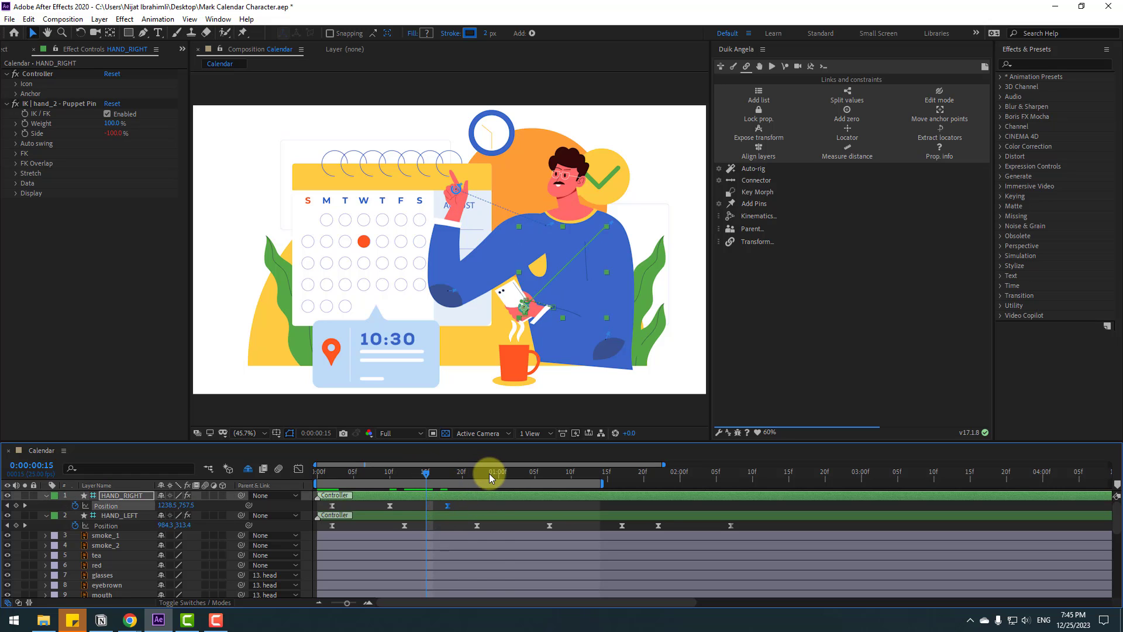
# Step: Add a Position keyframe at 1:00, raise the hand at 1:08, and shift that keyframe later
pyautogui.click(499, 472)
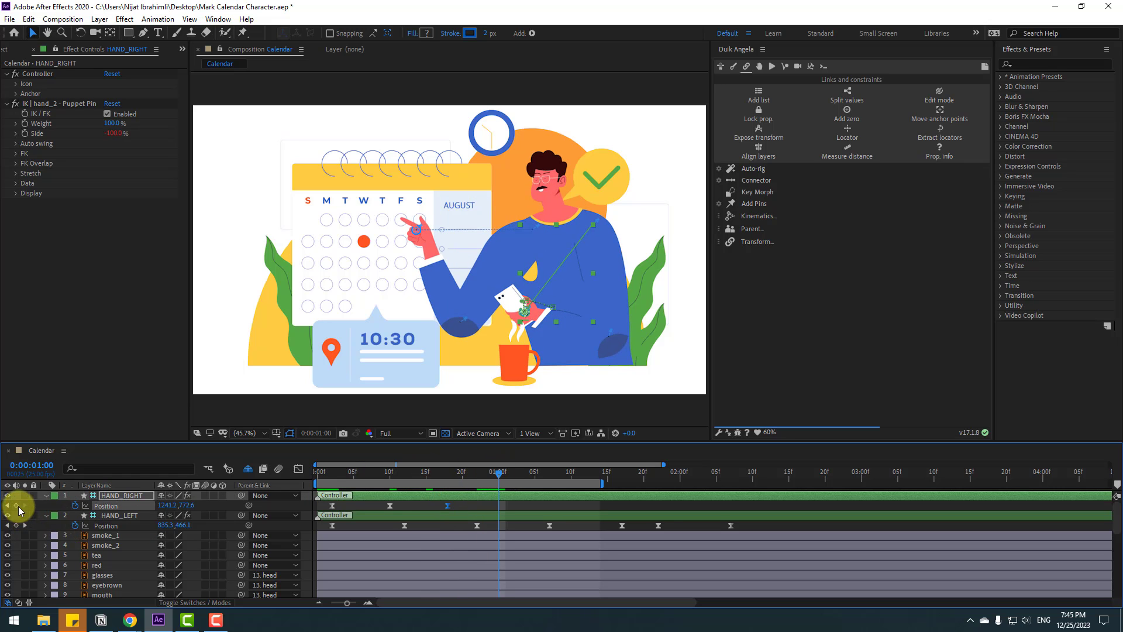
pyautogui.click(16, 506)
pyautogui.moveTo(519, 472); pyautogui.dragTo(556, 476)
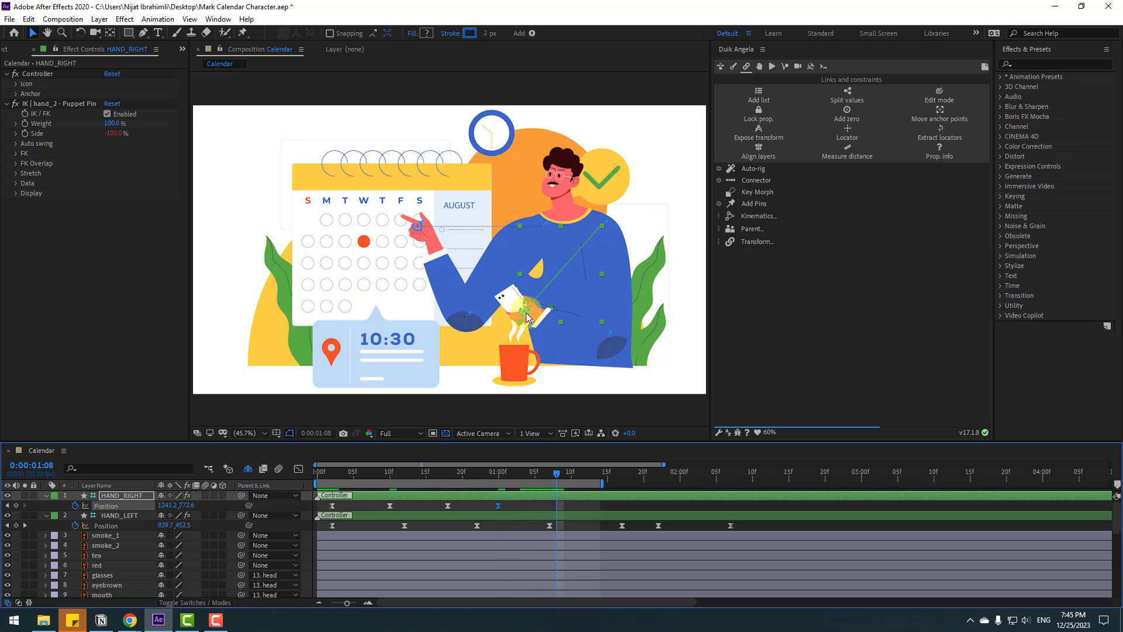
pyautogui.moveTo(527, 317); pyautogui.dragTo(528, 285)
pyautogui.moveTo(557, 505); pyautogui.dragTo(754, 483)
# Step: Preview the phone-hand animation twice
pyautogui.press('space')
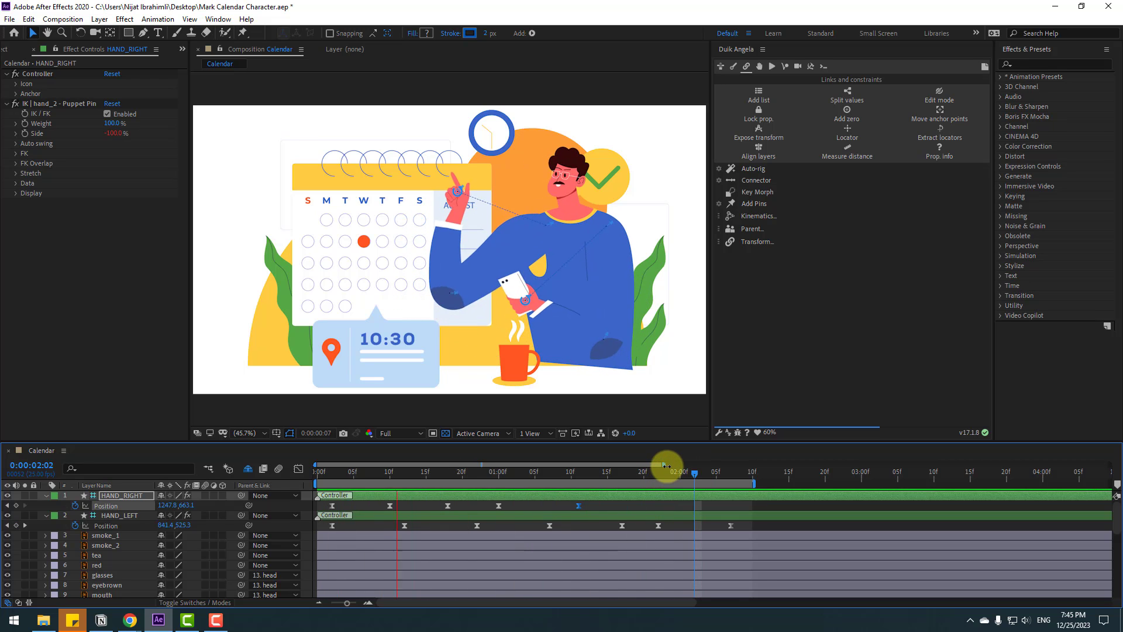
pyautogui.press('space')
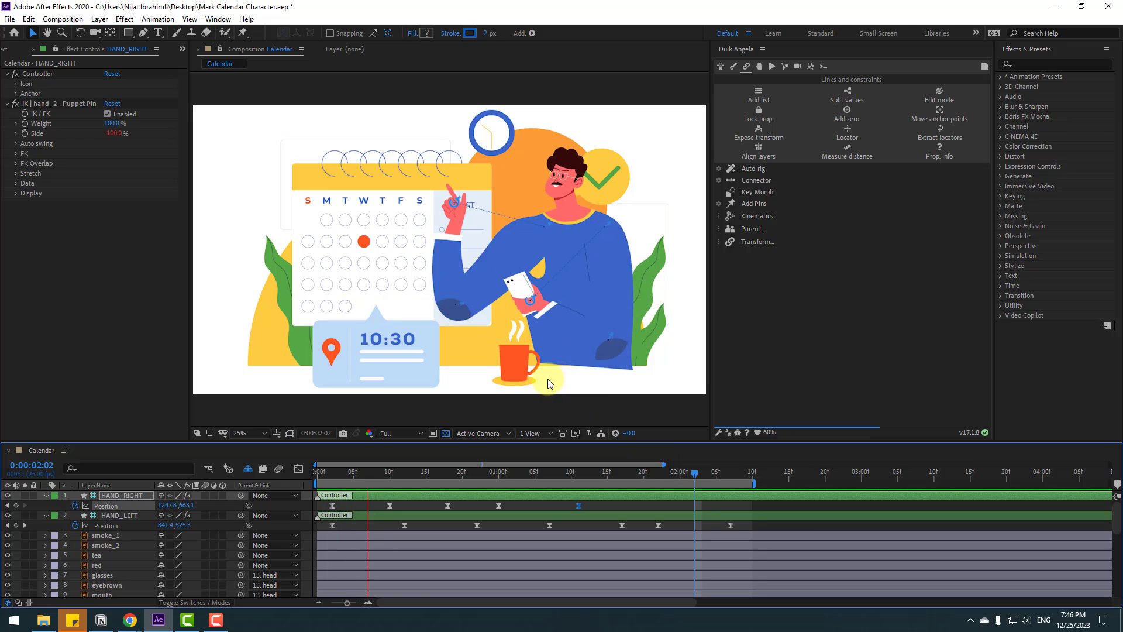
pyautogui.scroll(-2, 547, 378)
pyautogui.scroll(2, 551, 371)
pyautogui.press('space')
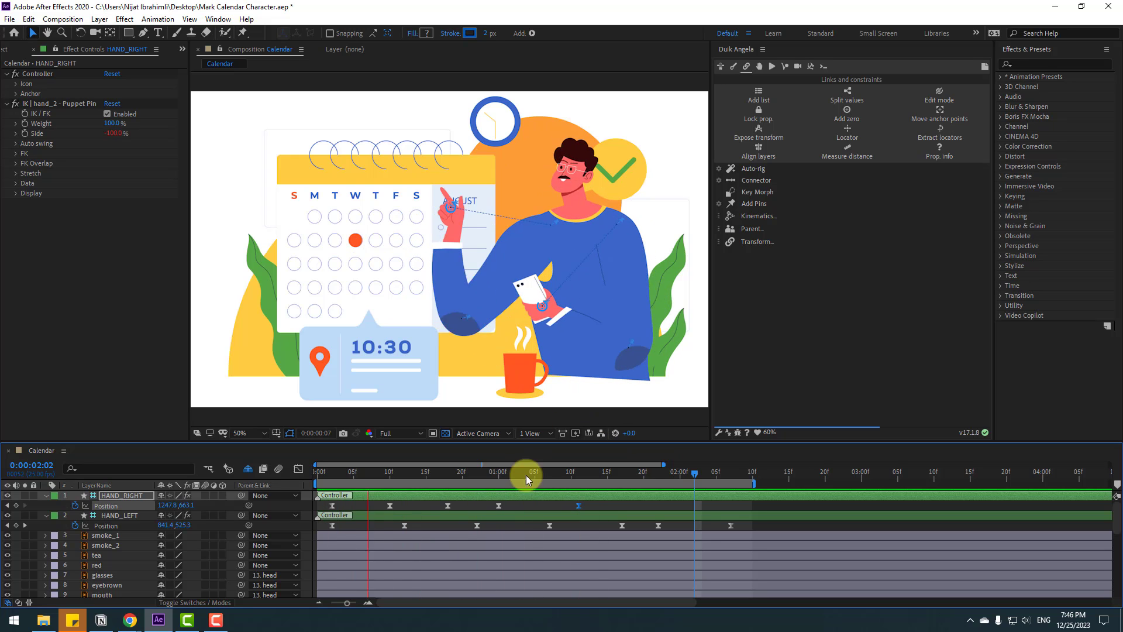
pyautogui.press('space')
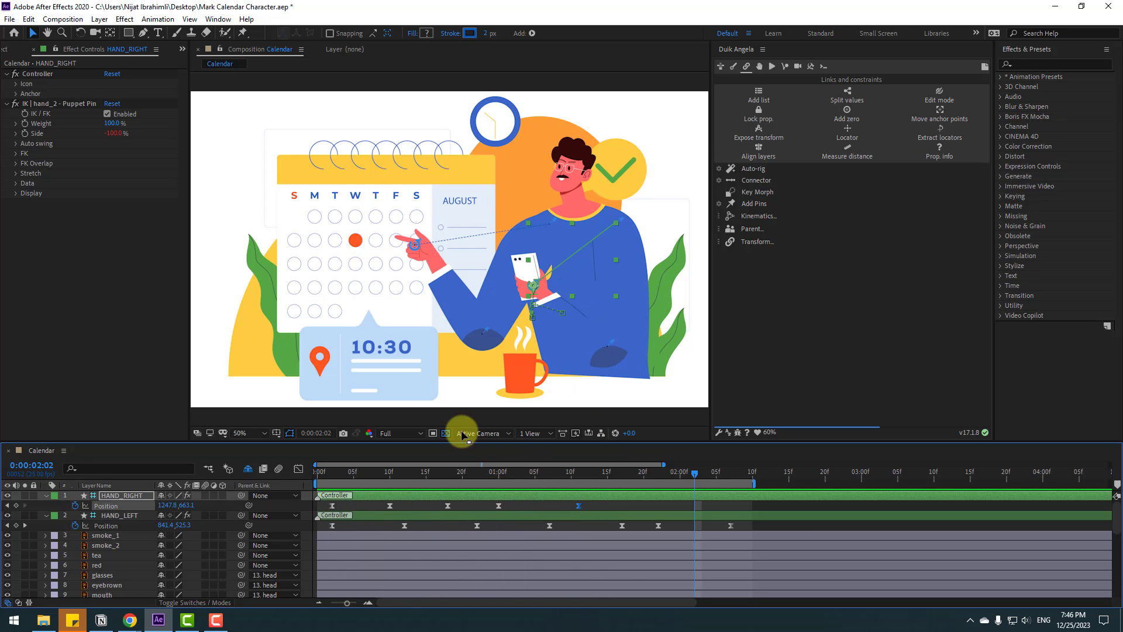
pyautogui.click(357, 245)
# Step: Start the red dot layer at 2:02 and key its Opacity 0% to 100% with Easy Ease
pyautogui.click(112, 564)
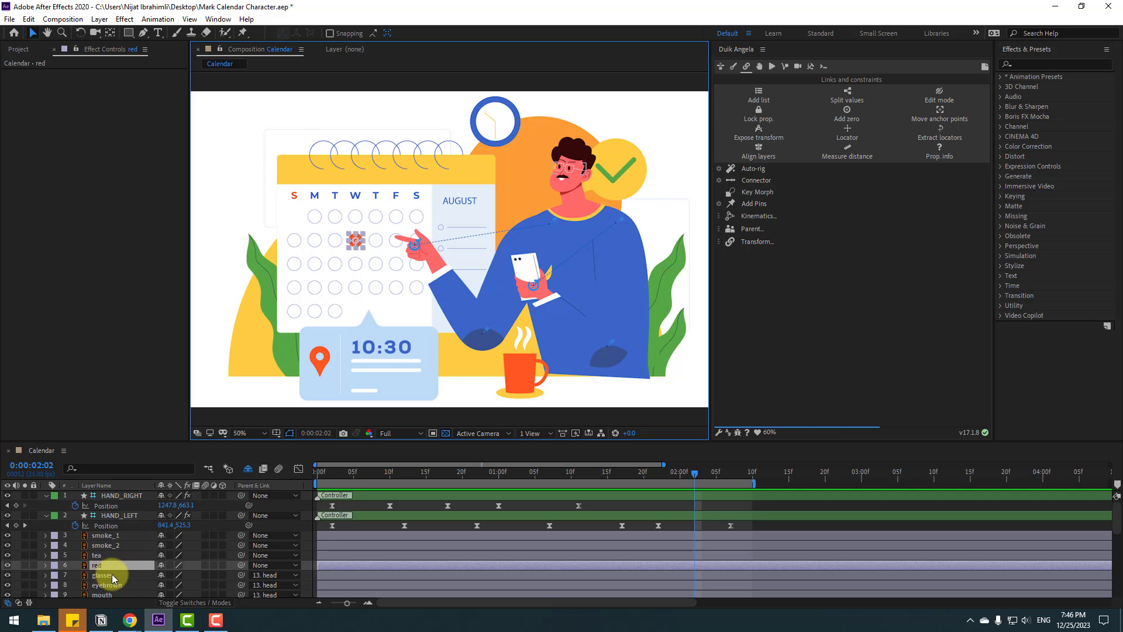
pyautogui.moveTo(332, 563); pyautogui.dragTo(713, 565)
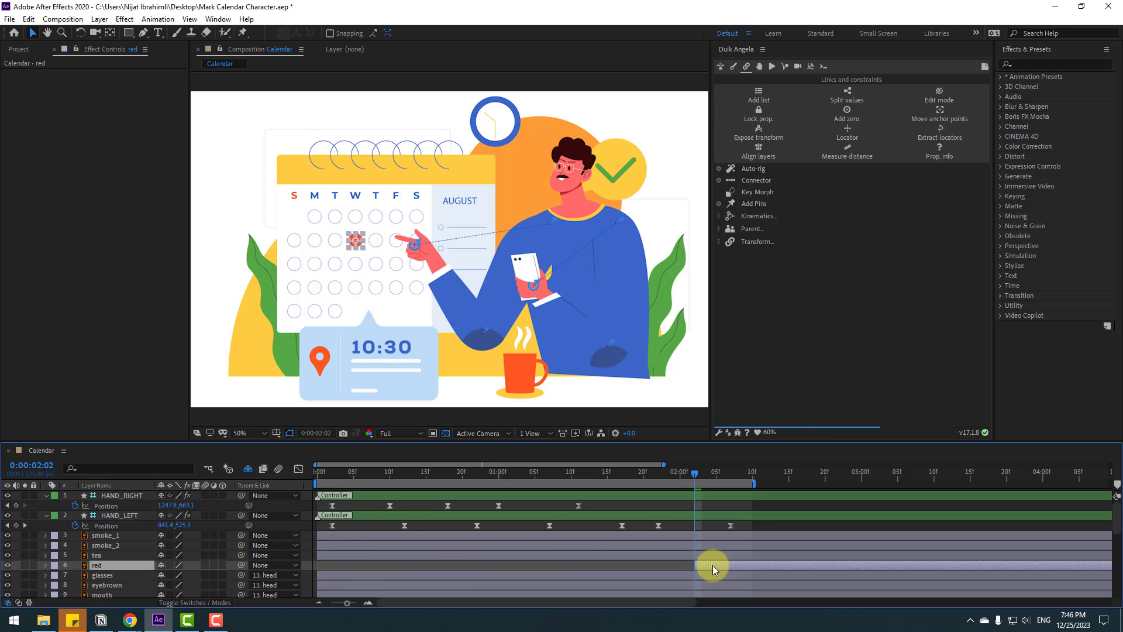
pyautogui.hotkey('alt', 'shift', 't')
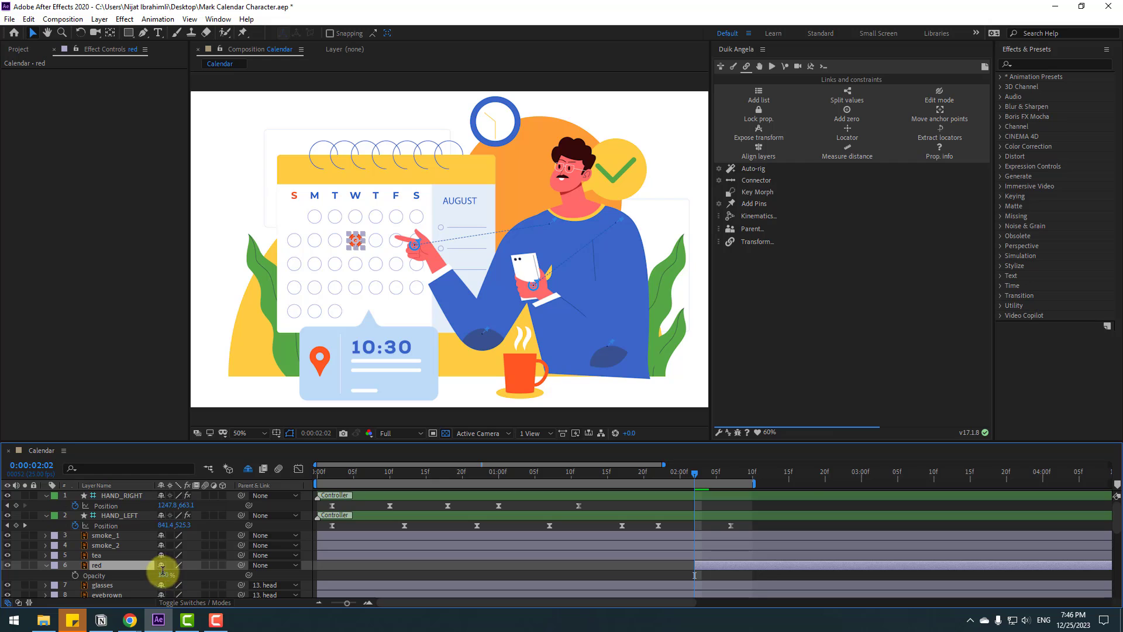
pyautogui.moveTo(162, 570); pyautogui.dragTo(73, 579)
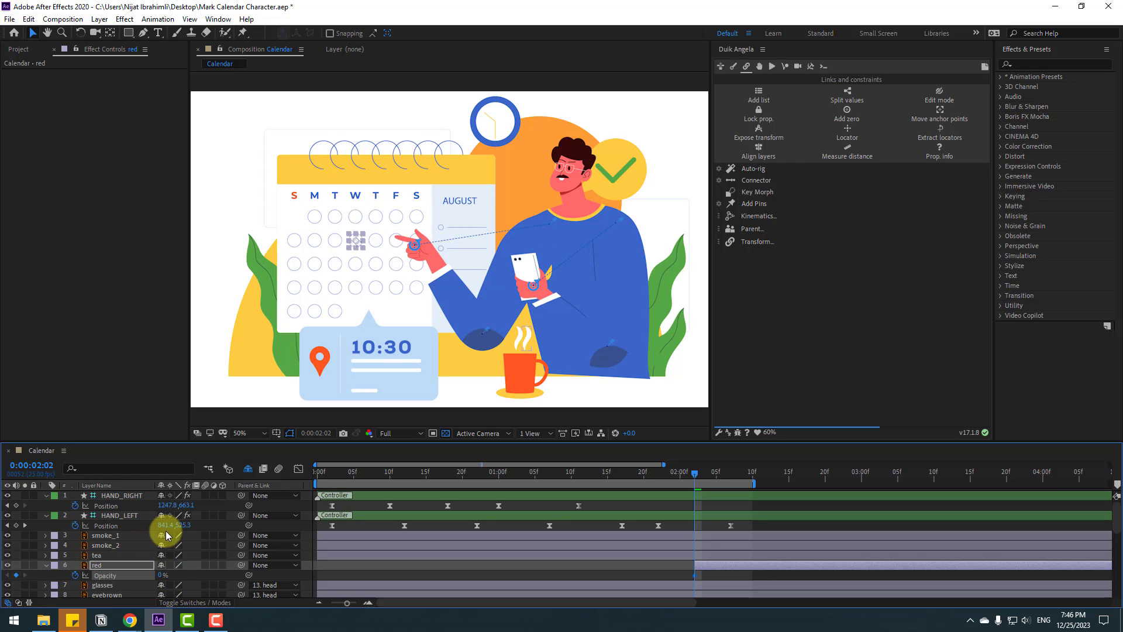
pyautogui.press('pagedown')
pyautogui.press('pagedown')
pyautogui.press('pagedown')
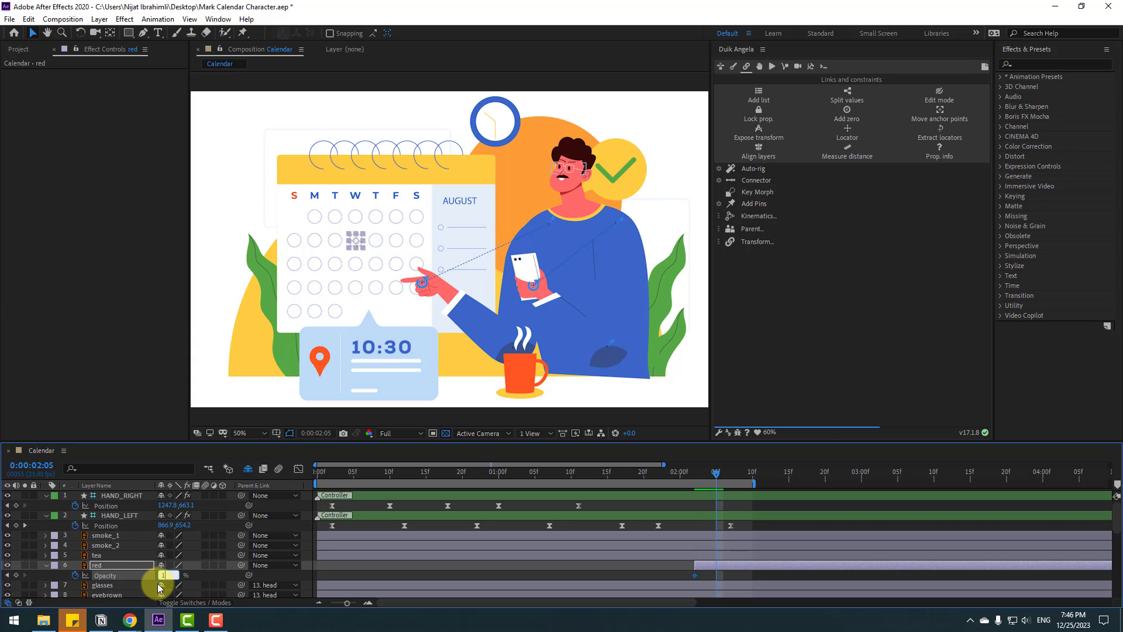
pyautogui.rightClick(693, 576)
pyautogui.moveTo(760, 564)
pyautogui.click(860, 490)
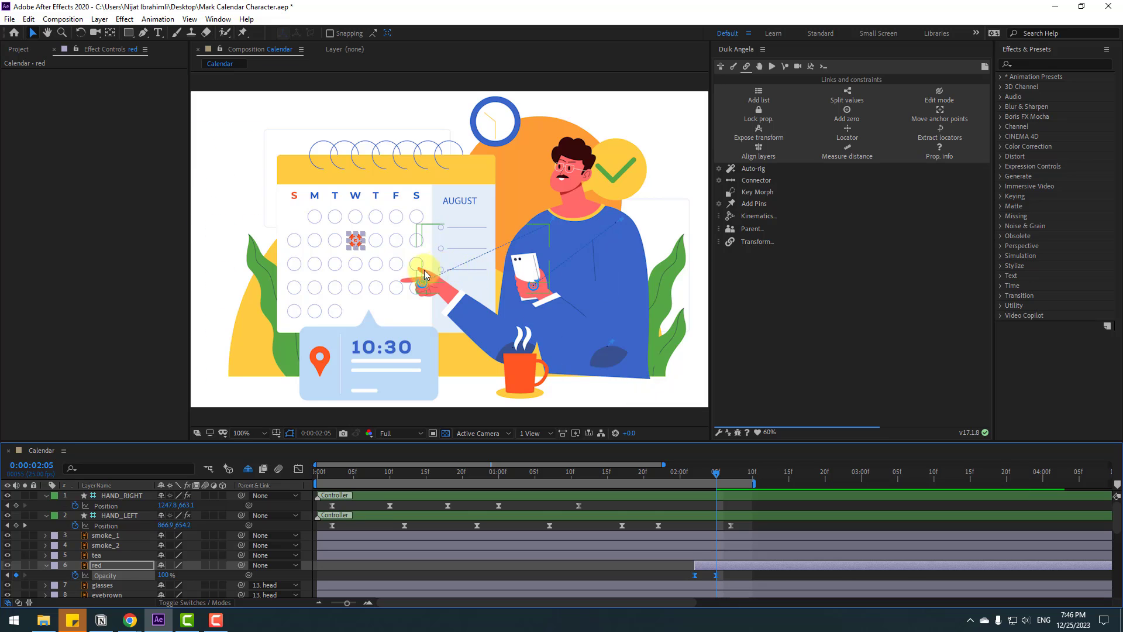
# Step: Shift the red dot's fade-in to around frame 20 and place it on the Friday circle
pyautogui.scroll(2, 424, 269)
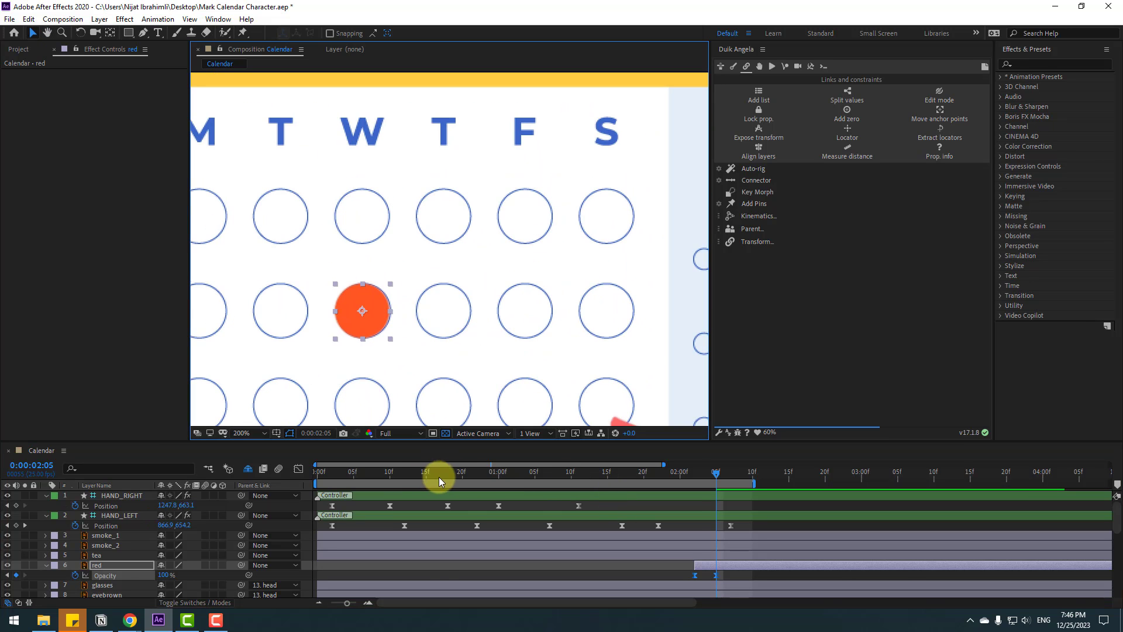
pyautogui.moveTo(439, 477); pyautogui.dragTo(477, 479)
pyautogui.moveTo(690, 566); pyautogui.dragTo(474, 569)
pyautogui.moveTo(380, 315); pyautogui.dragTo(530, 228)
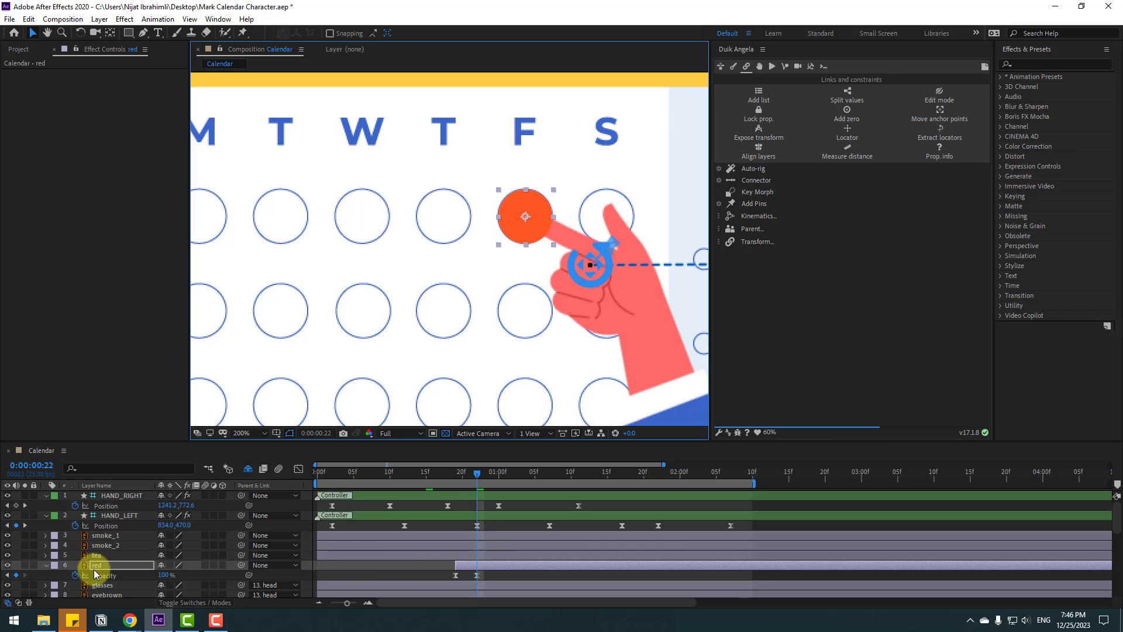
# Step: Reorder the red layer to sit between head and body
pyautogui.scroll(-2, 131, 551)
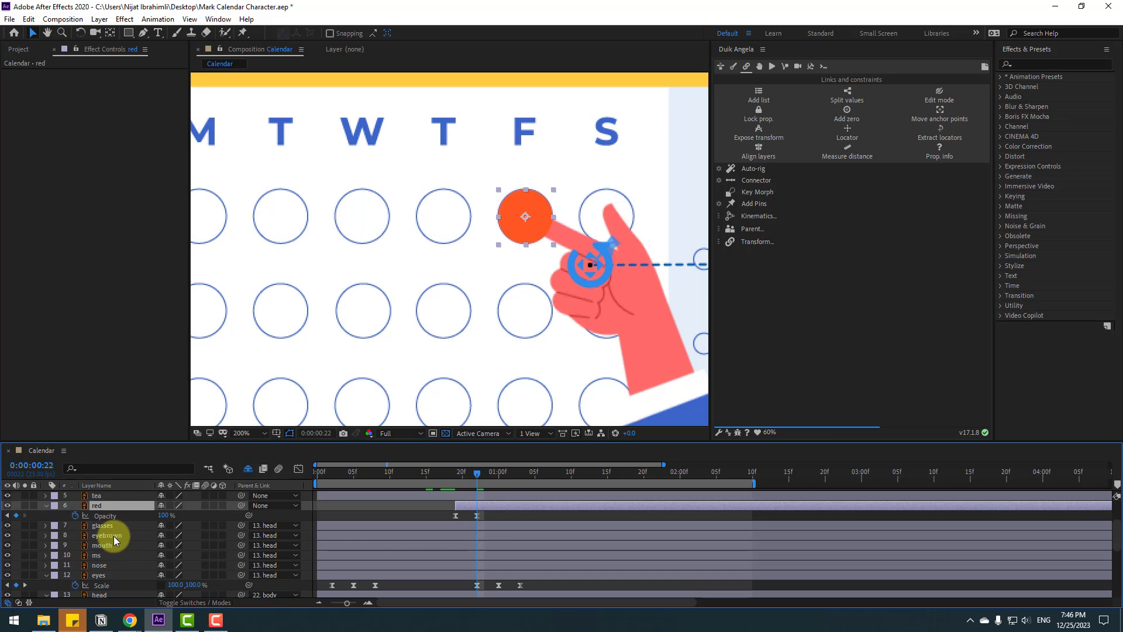
pyautogui.moveTo(104, 507); pyautogui.dragTo(112, 570)
pyautogui.scroll(-1, 111, 555)
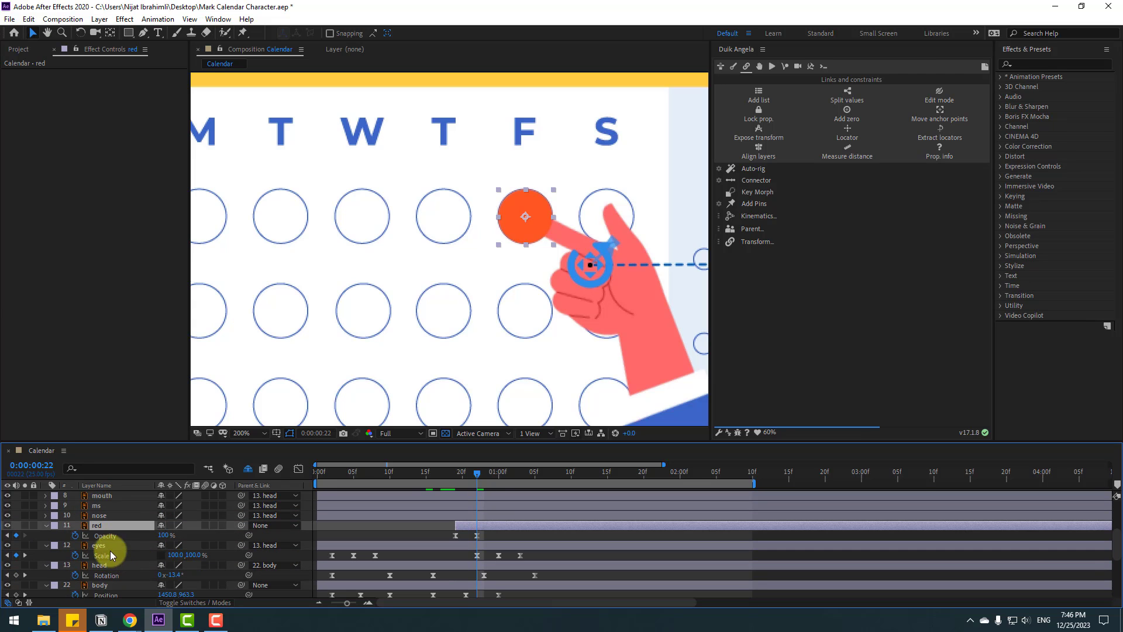
pyautogui.moveTo(102, 524); pyautogui.dragTo(104, 581)
pyautogui.scroll(-1, 111, 559)
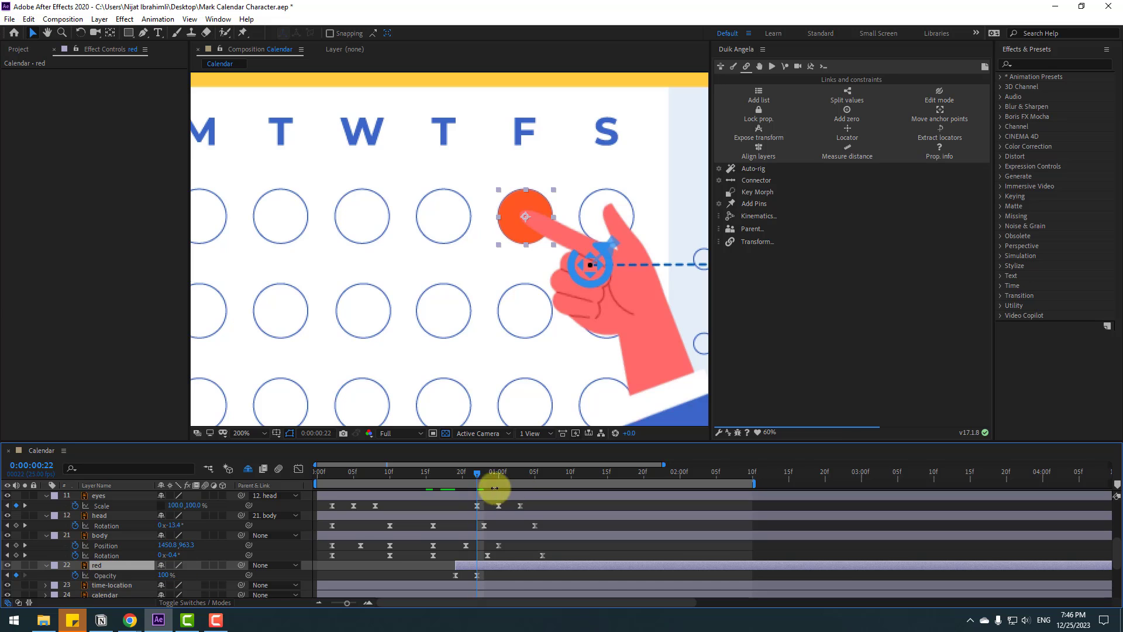
# Step: Trim the red layer's in-point to frame 21
pyautogui.click(447, 546)
pyautogui.press('space')
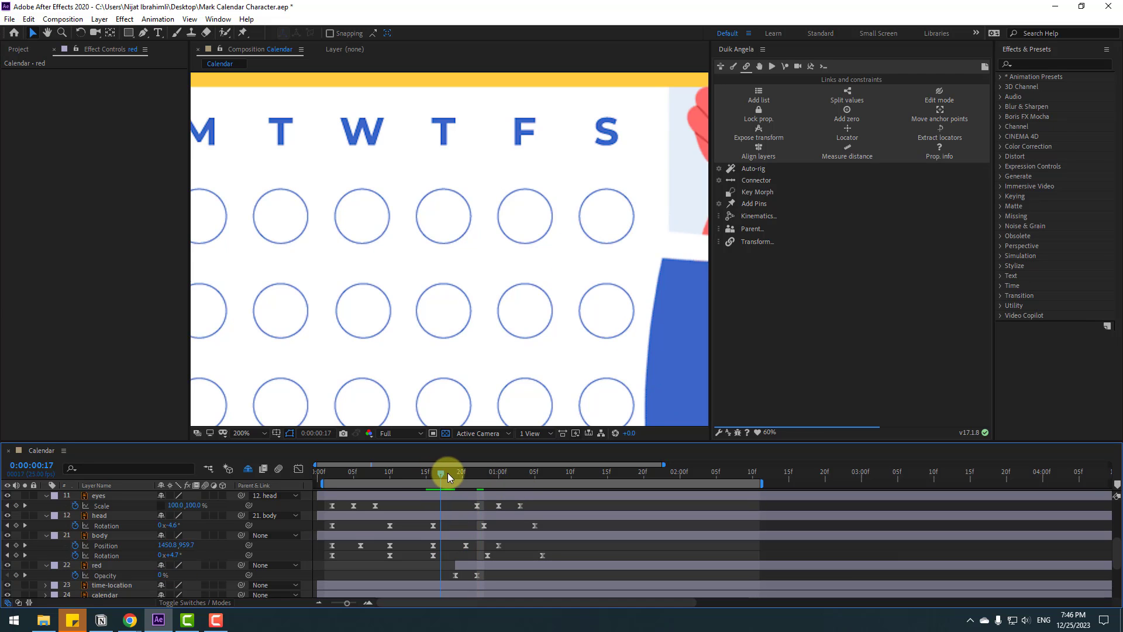
pyautogui.moveTo(443, 483); pyautogui.dragTo(443, 483)
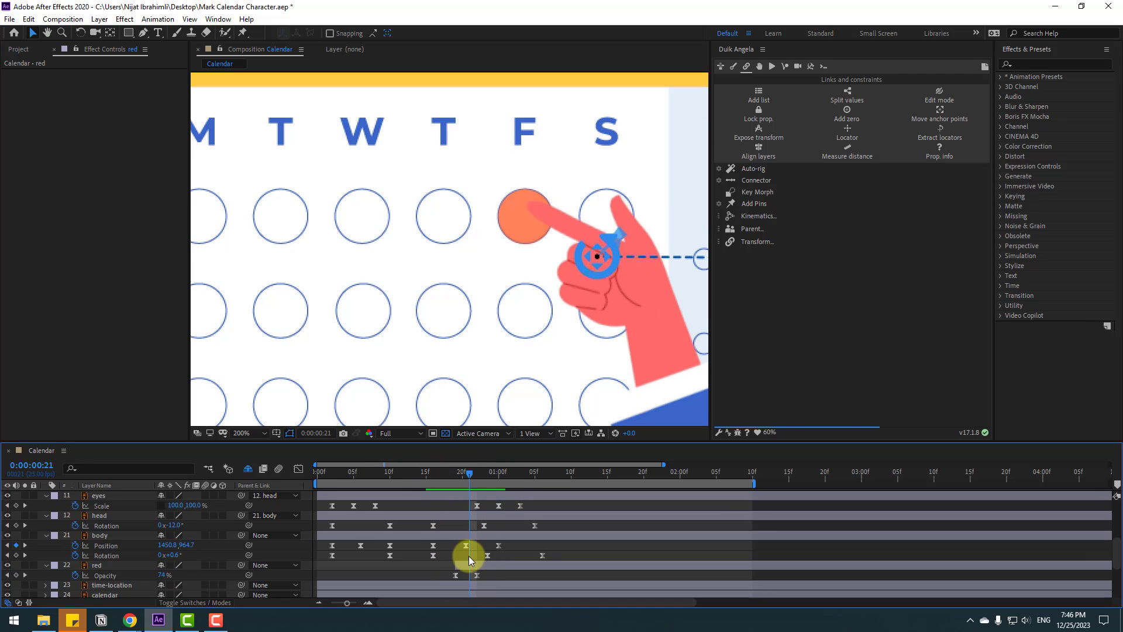
pyautogui.click(479, 564)
pyautogui.press('[')
# Step: Preview the dot appearing on the calendar and set the viewer zoom to Fit
pyautogui.scroll(-4, 531, 351)
pyautogui.press('space')
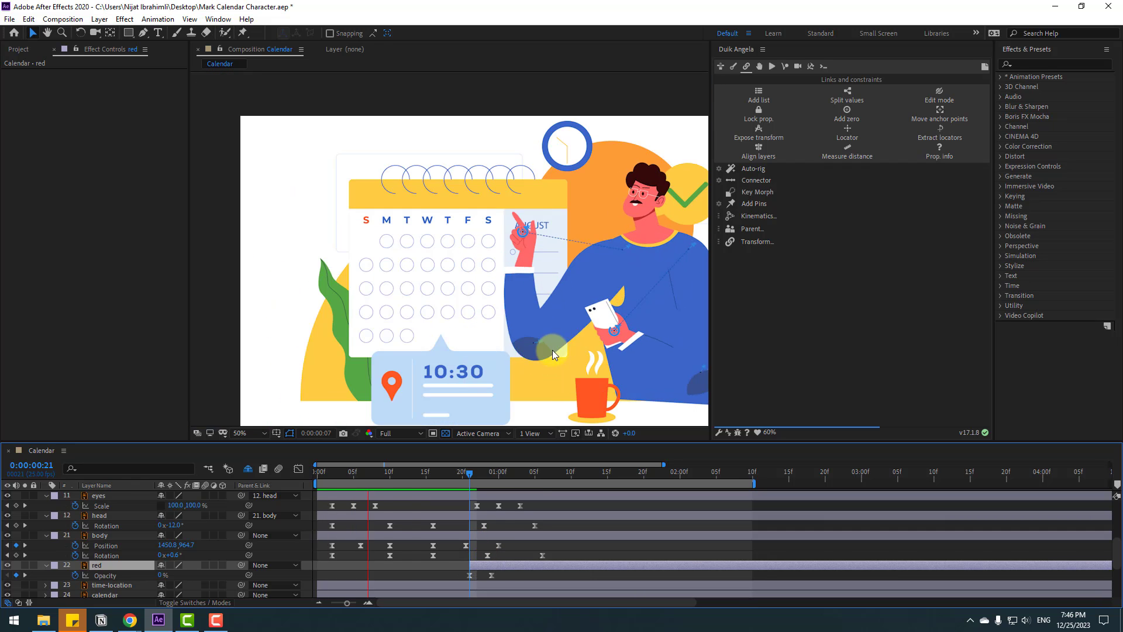
pyautogui.press('space')
pyautogui.scroll(4, 490, 269)
pyautogui.press('space')
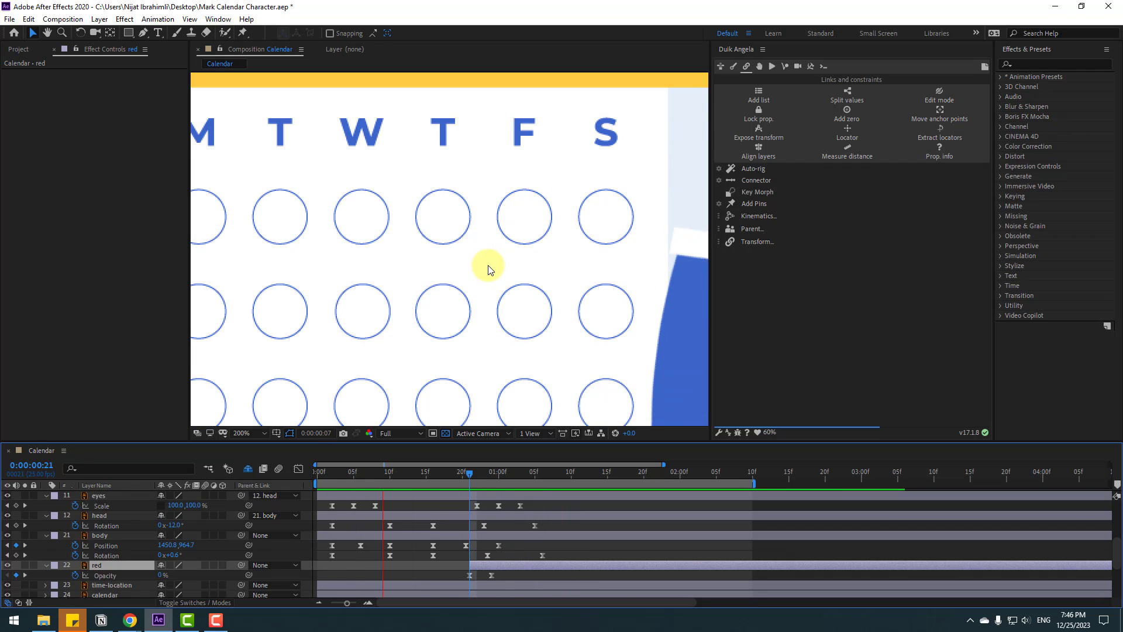
pyautogui.scroll(-4, 491, 267)
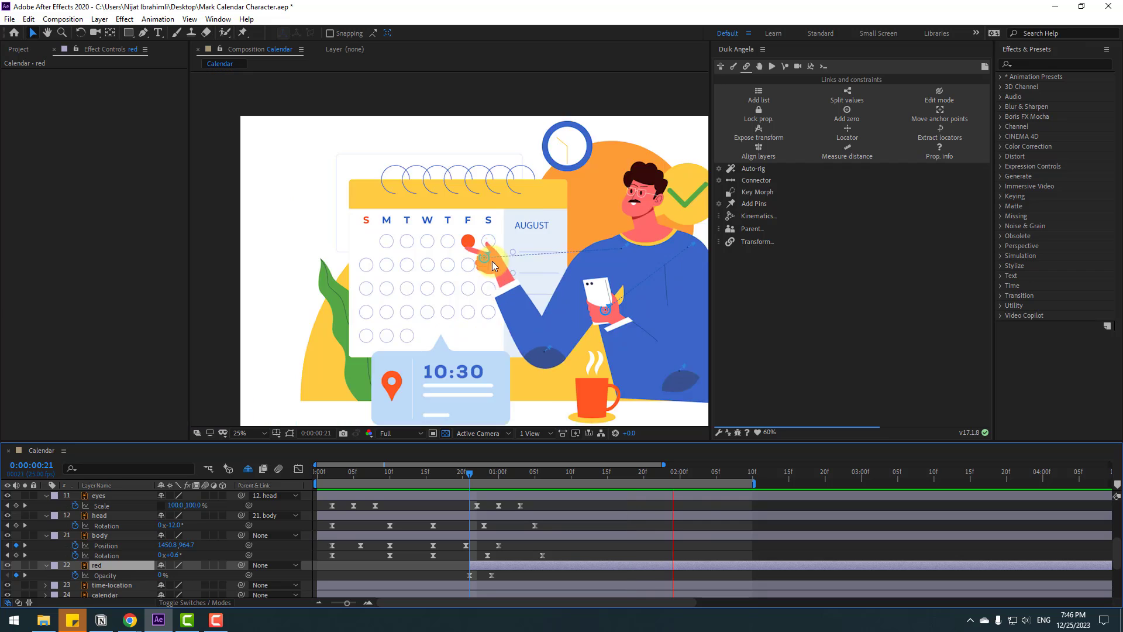
pyautogui.press('space')
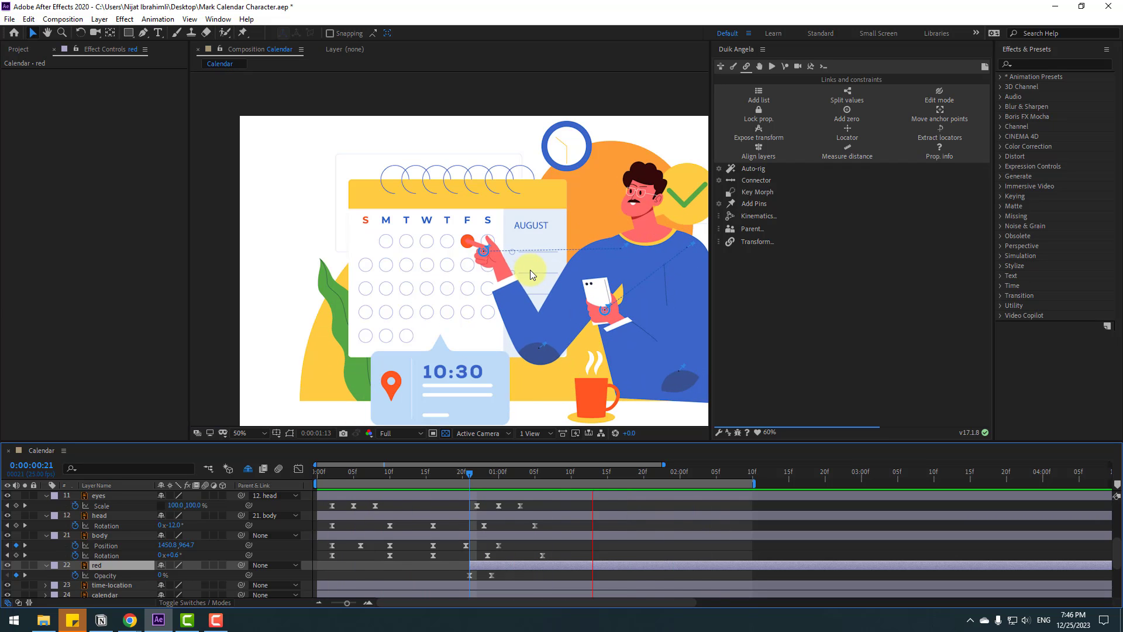
pyautogui.click(245, 433)
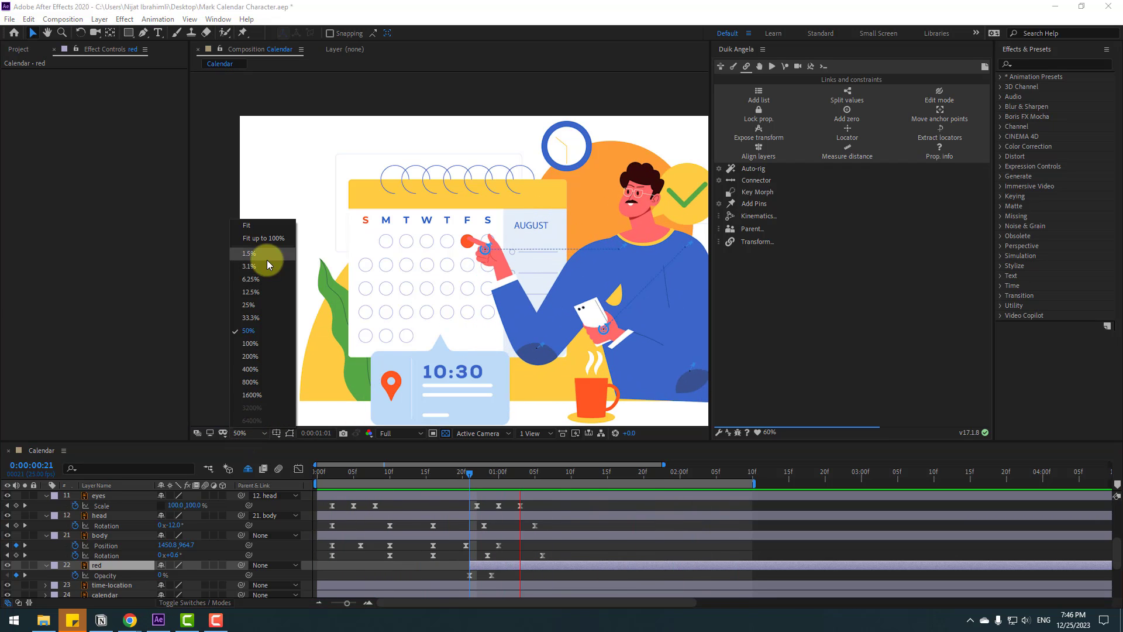
pyautogui.click(269, 245)
pyautogui.press('space')
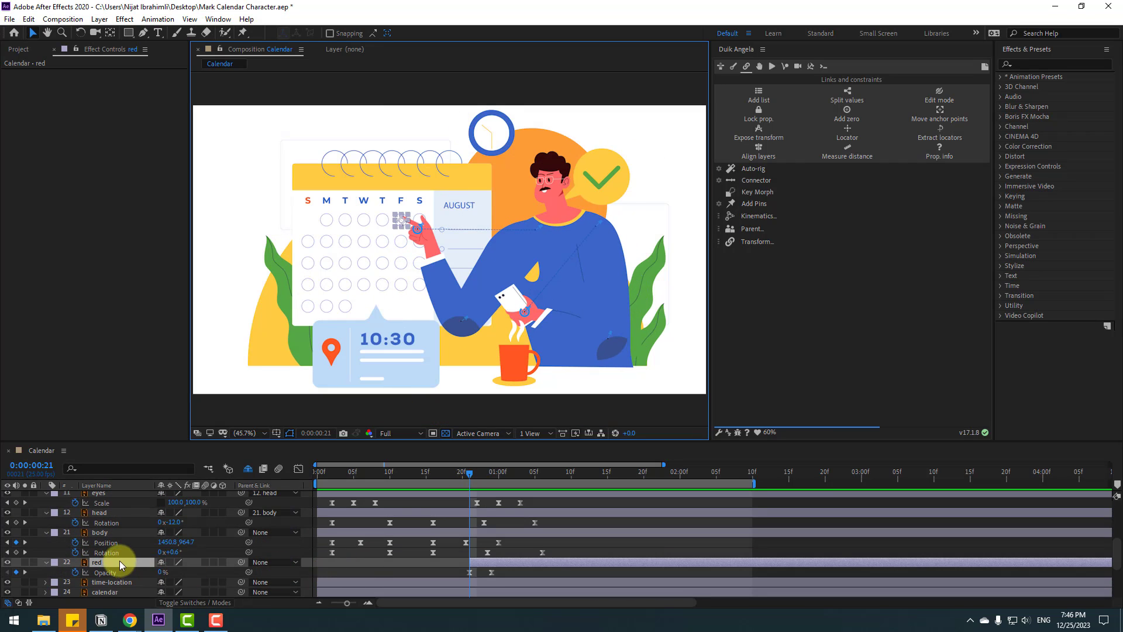
# Step: Set the body's Rotation back to 0° at 1:22
pyautogui.click(100, 532)
pyautogui.moveTo(504, 475); pyautogui.dragTo(585, 485)
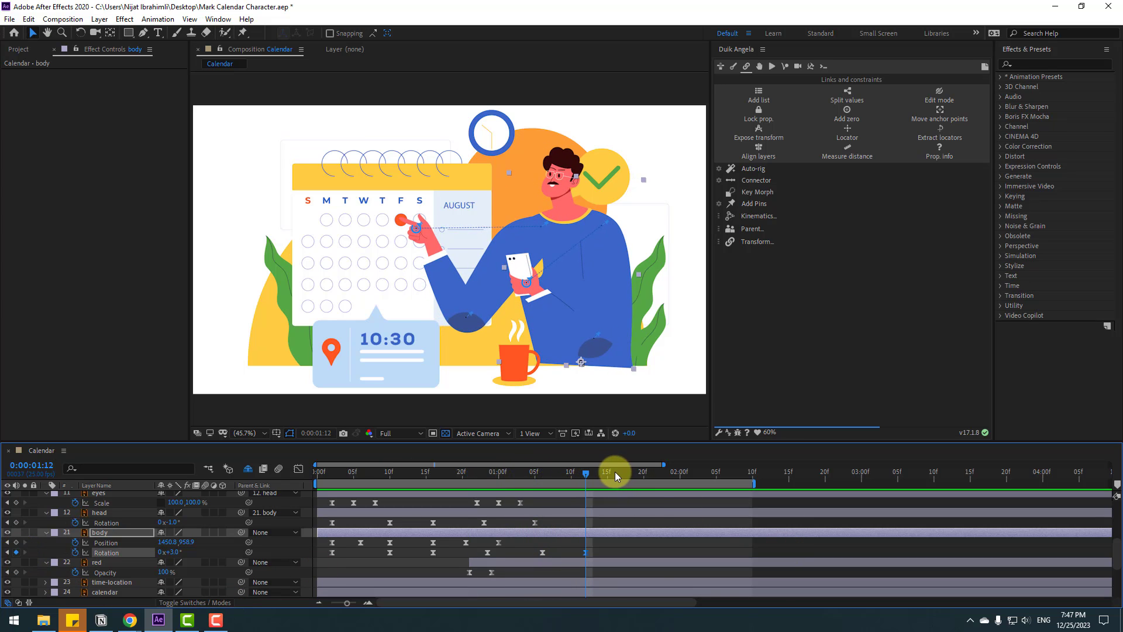
pyautogui.hotkey('shift', 'pagedown')
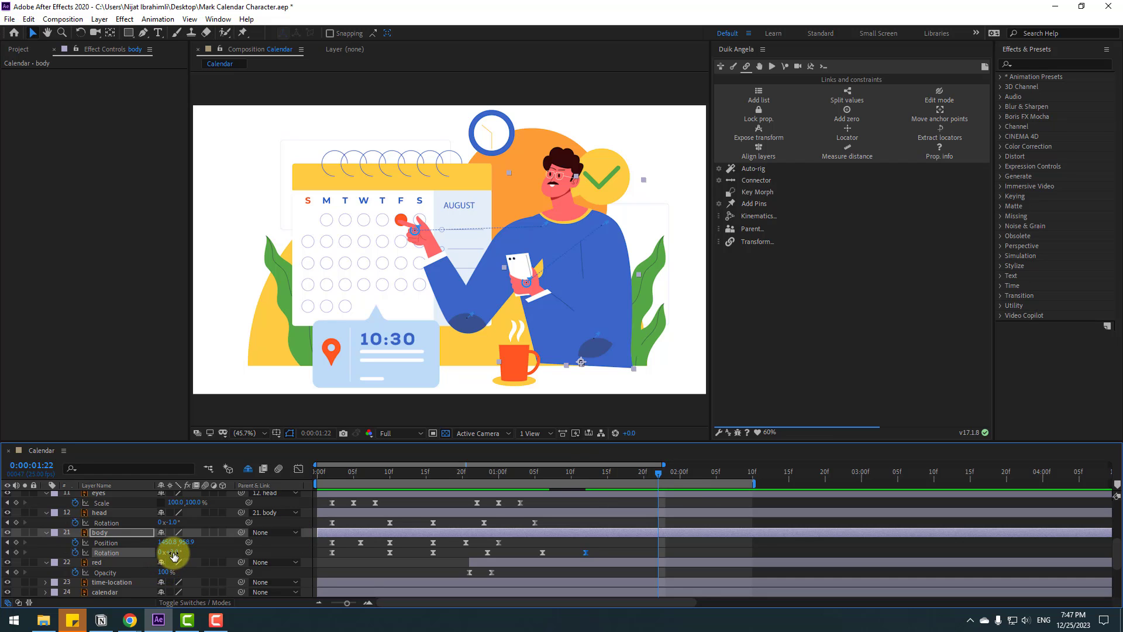
pyautogui.press('Return')
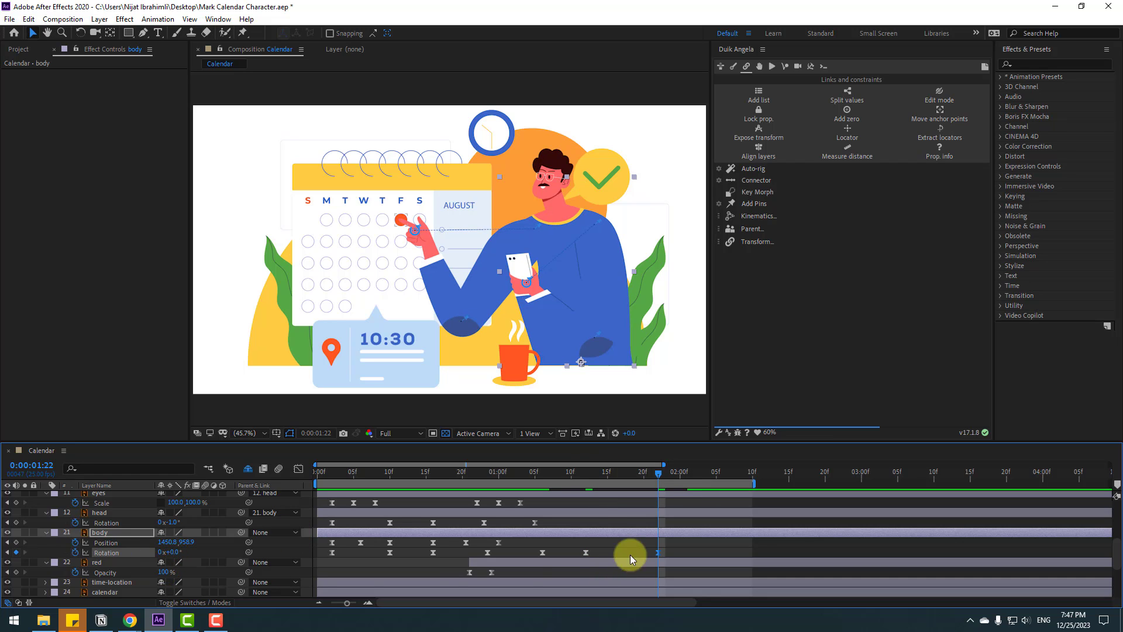
pyautogui.moveTo(559, 473); pyautogui.dragTo(587, 482)
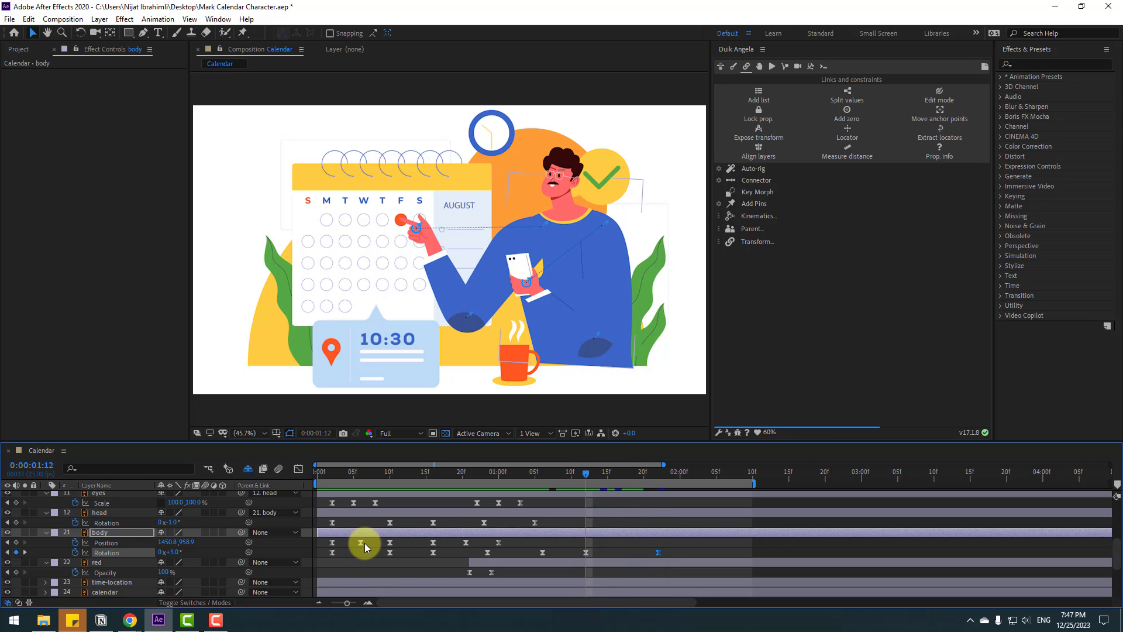
# Step: Shift the body's later Position keyframes to roughly 1:17–2:01 for a second bob
pyautogui.moveTo(399, 542); pyautogui.dragTo(327, 537)
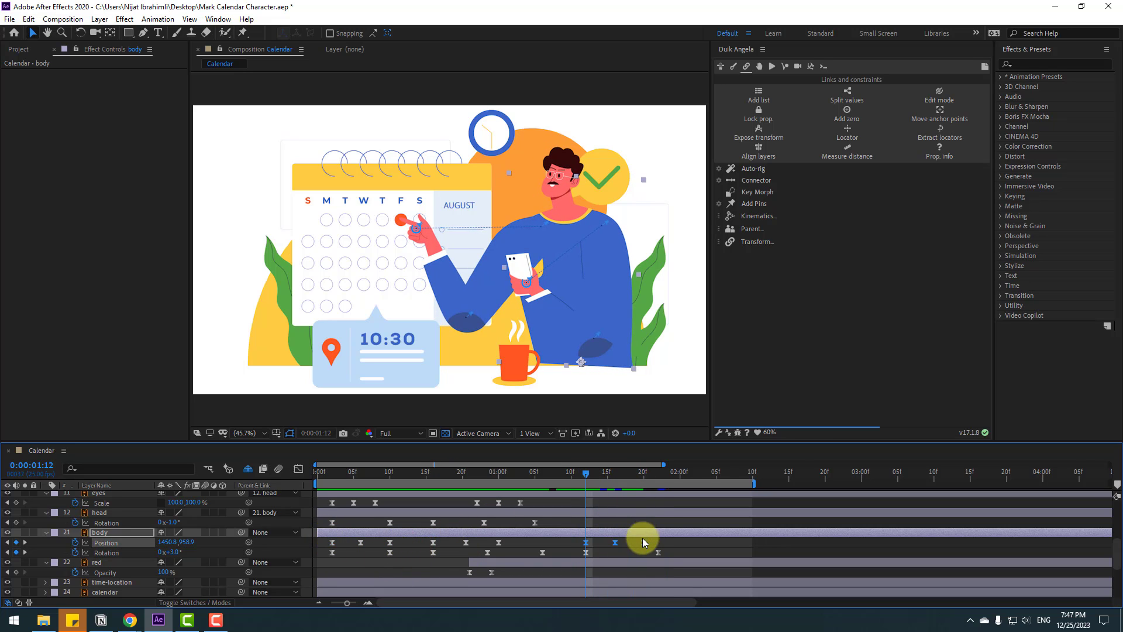
pyautogui.moveTo(645, 543); pyautogui.dragTo(658, 542)
pyautogui.moveTo(564, 474); pyautogui.dragTo(701, 481)
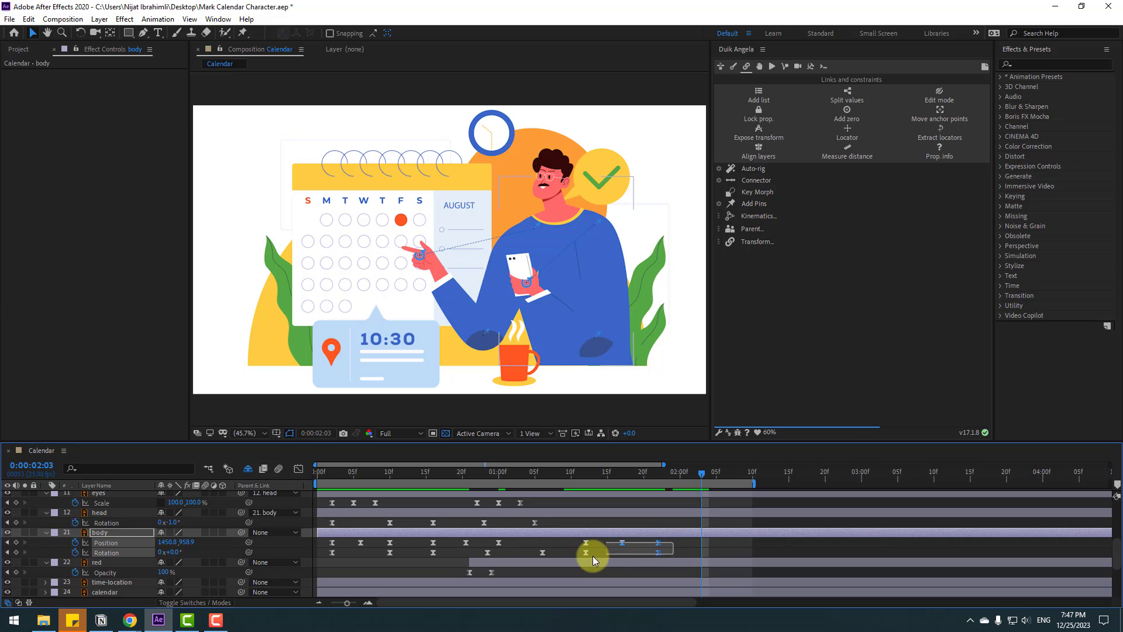
pyautogui.moveTo(592, 556); pyautogui.dragTo(614, 552)
pyautogui.click(557, 474)
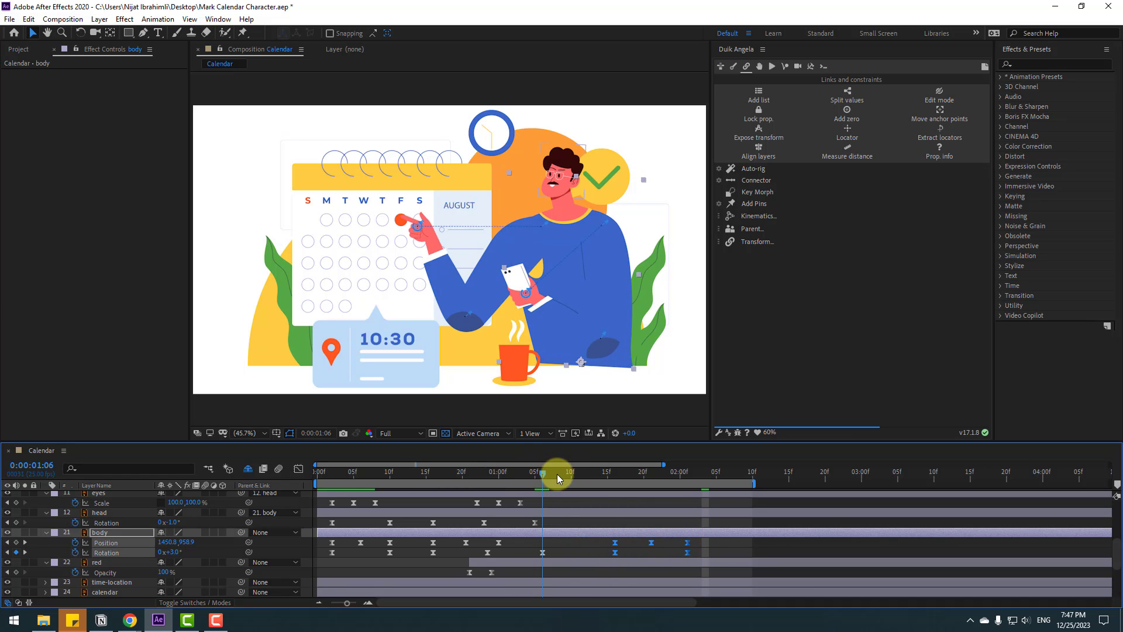
pyautogui.moveTo(557, 474)
pyautogui.mouseDown()
pyautogui.moveTo(634, 482)
pyautogui.moveTo(565, 486)
pyautogui.moveTo(535, 471)
pyautogui.moveTo(558, 476)
pyautogui.moveTo(473, 477)
pyautogui.moveTo(575, 477)
pyautogui.moveTo(396, 480)
pyautogui.moveTo(548, 482)
pyautogui.mouseUp()
pyautogui.scroll(3, 592, 529)
pyautogui.scroll(2, 592, 529)
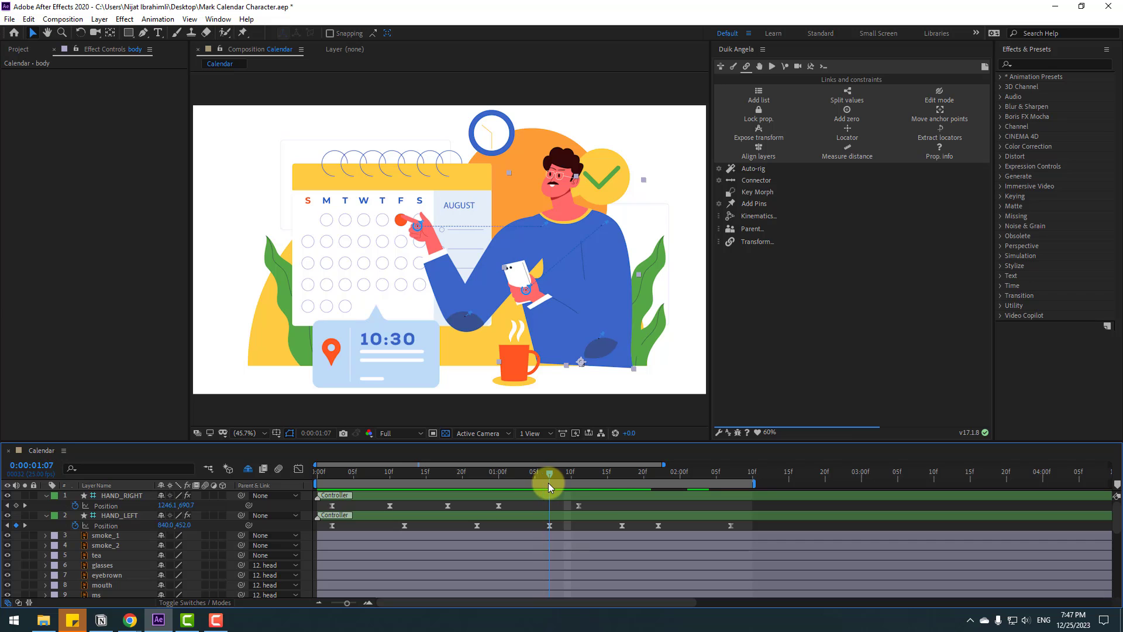
# Step: Pull HAND_LEFT's final Position keyframes earlier so the last two end around 1:20, previewing between
pyautogui.moveTo(743, 524); pyautogui.dragTo(574, 525)
pyautogui.press('space')
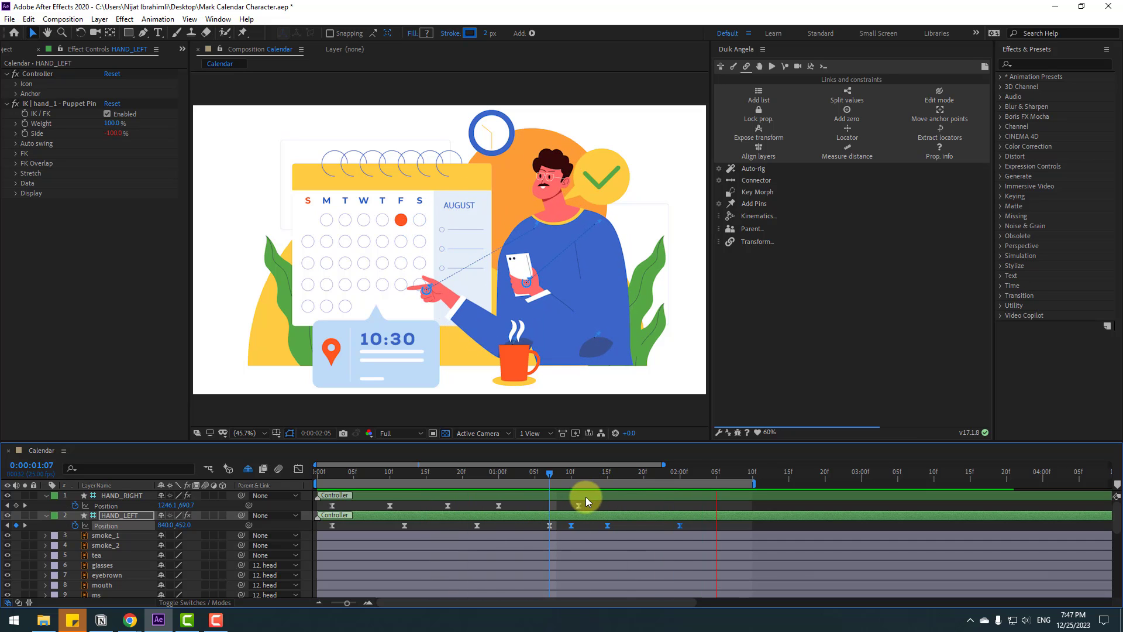
pyautogui.click(535, 475)
pyautogui.moveTo(543, 478); pyautogui.dragTo(569, 478)
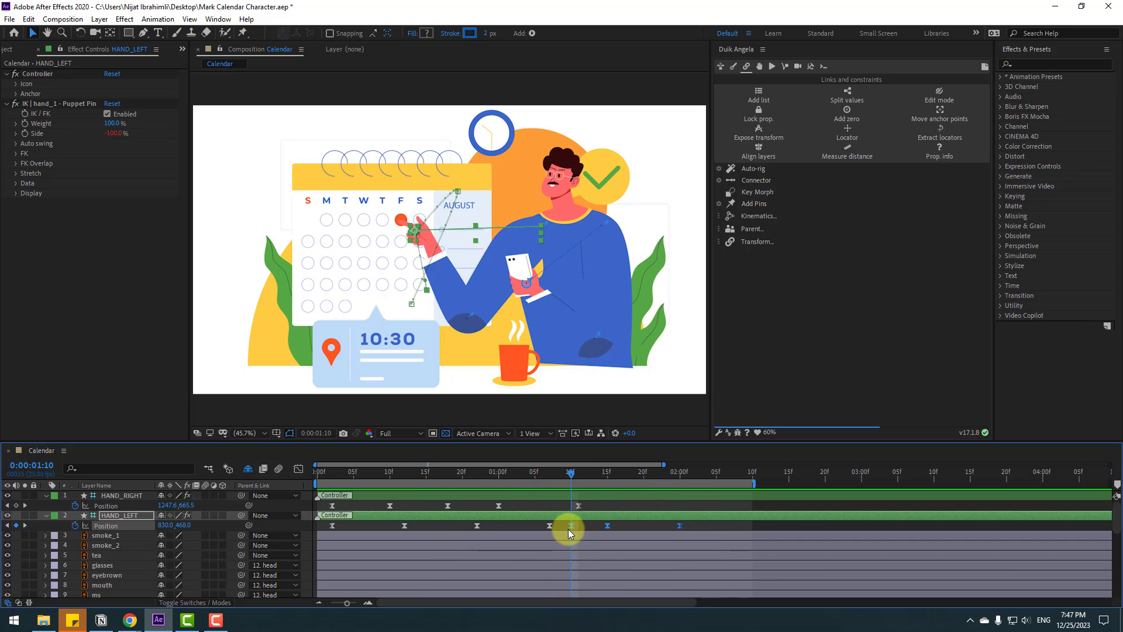
pyautogui.click(525, 526)
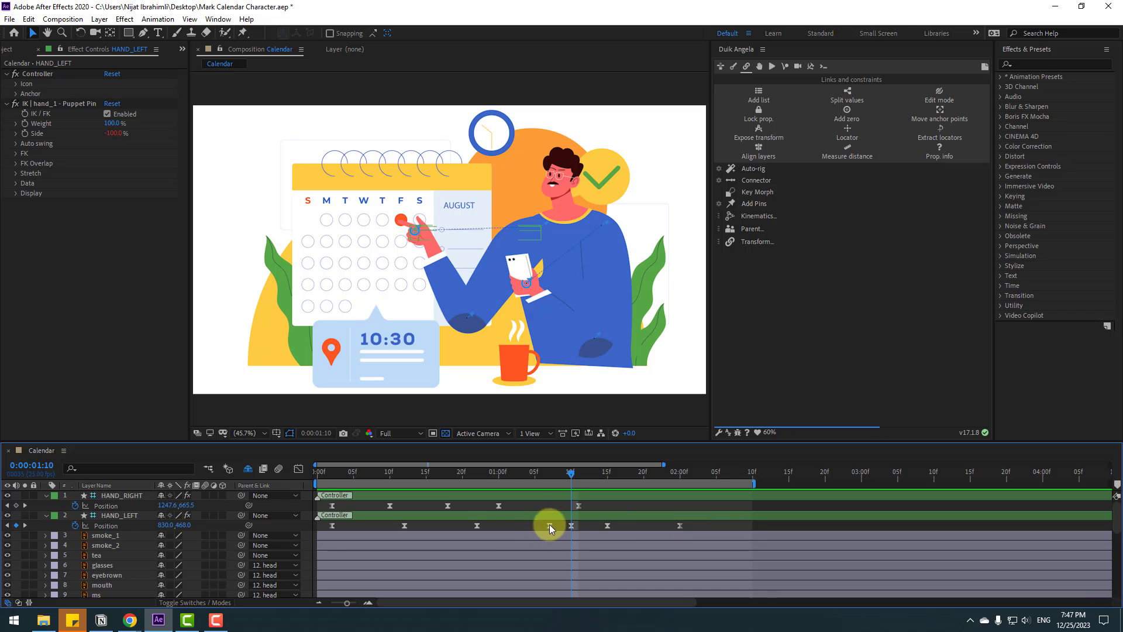
pyautogui.moveTo(549, 526)
pyautogui.mouseDown()
pyautogui.moveTo(518, 527)
pyautogui.moveTo(563, 528)
pyautogui.mouseUp()
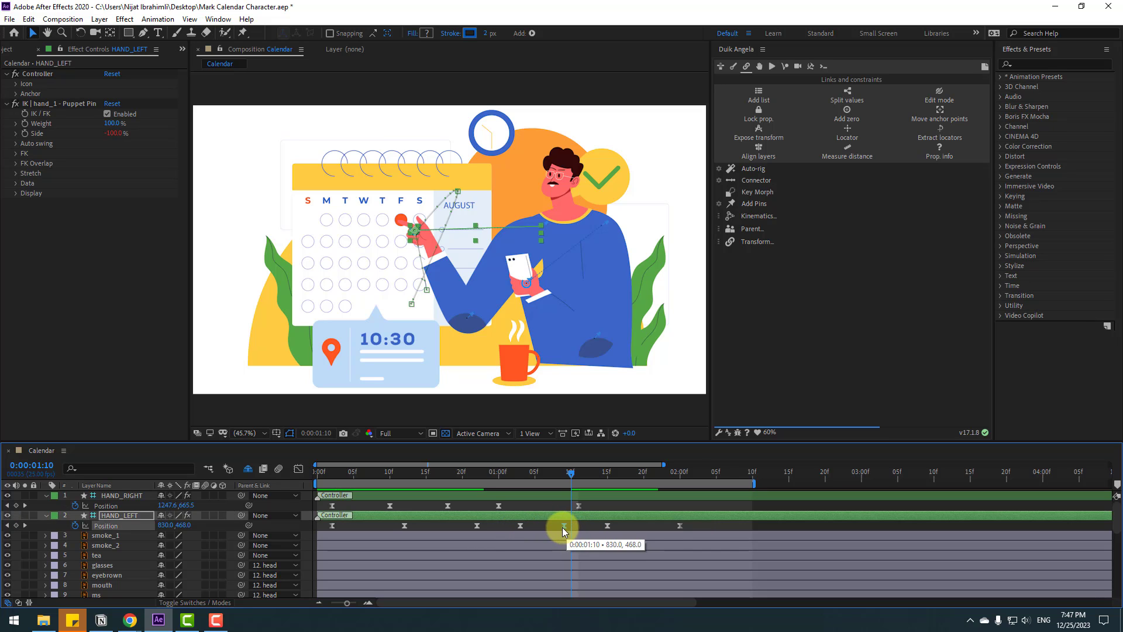
pyautogui.press('space')
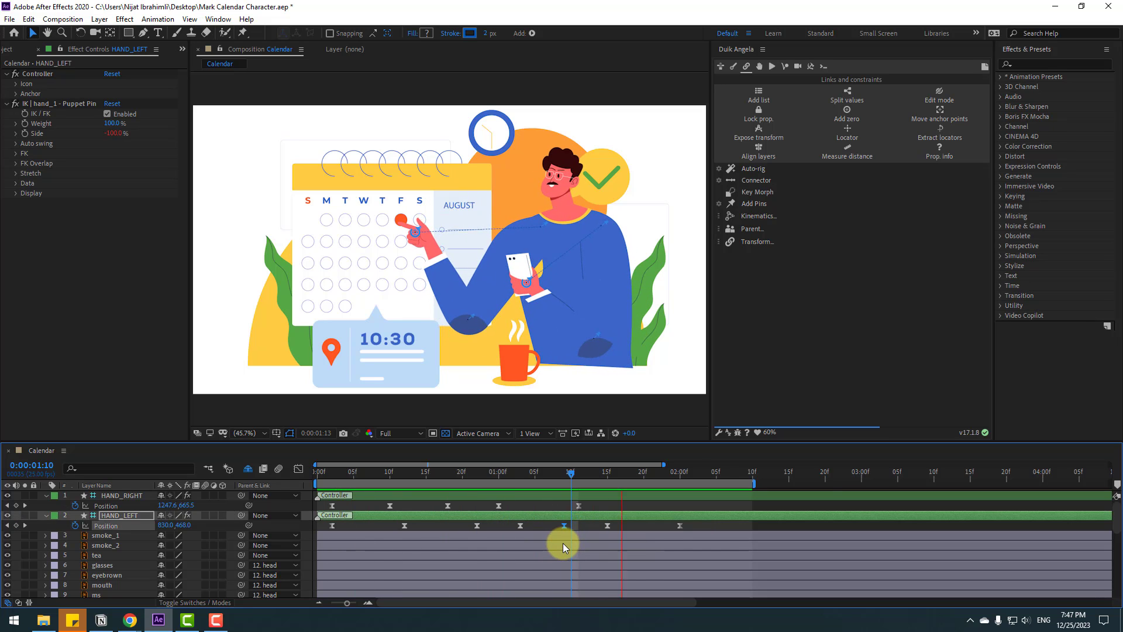
pyautogui.press('space')
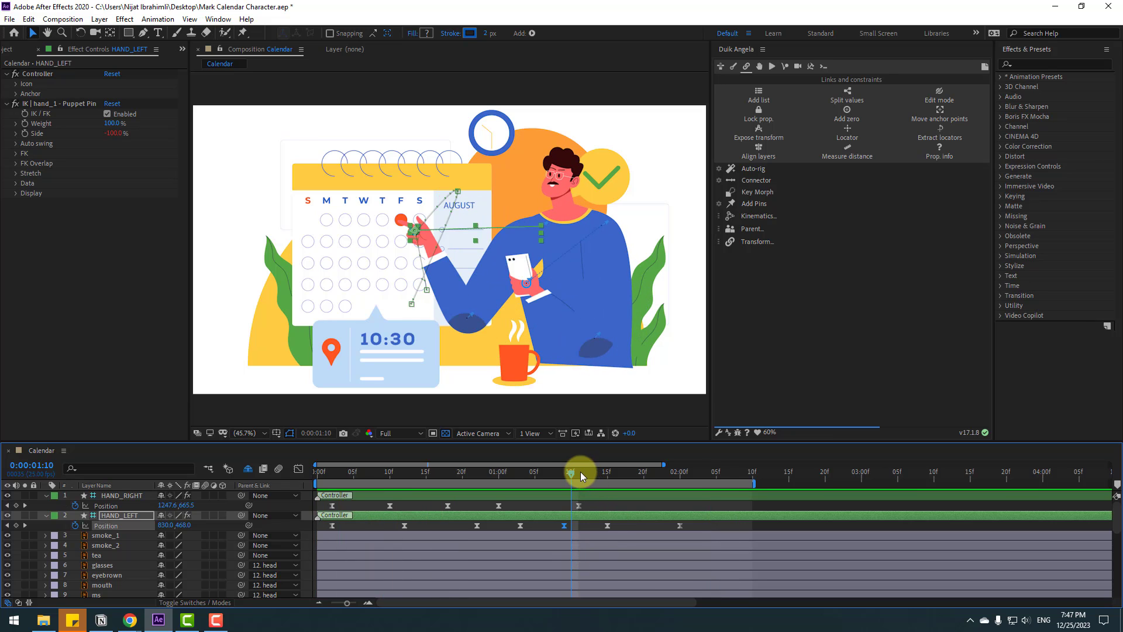
pyautogui.moveTo(630, 473); pyautogui.dragTo(596, 486)
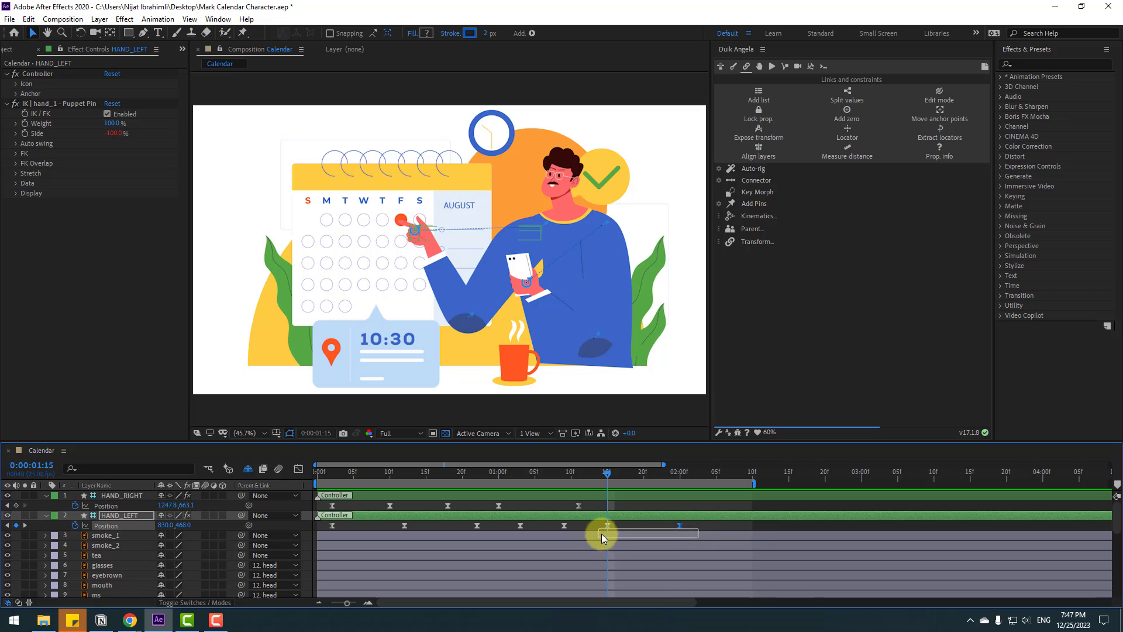
pyautogui.press('space')
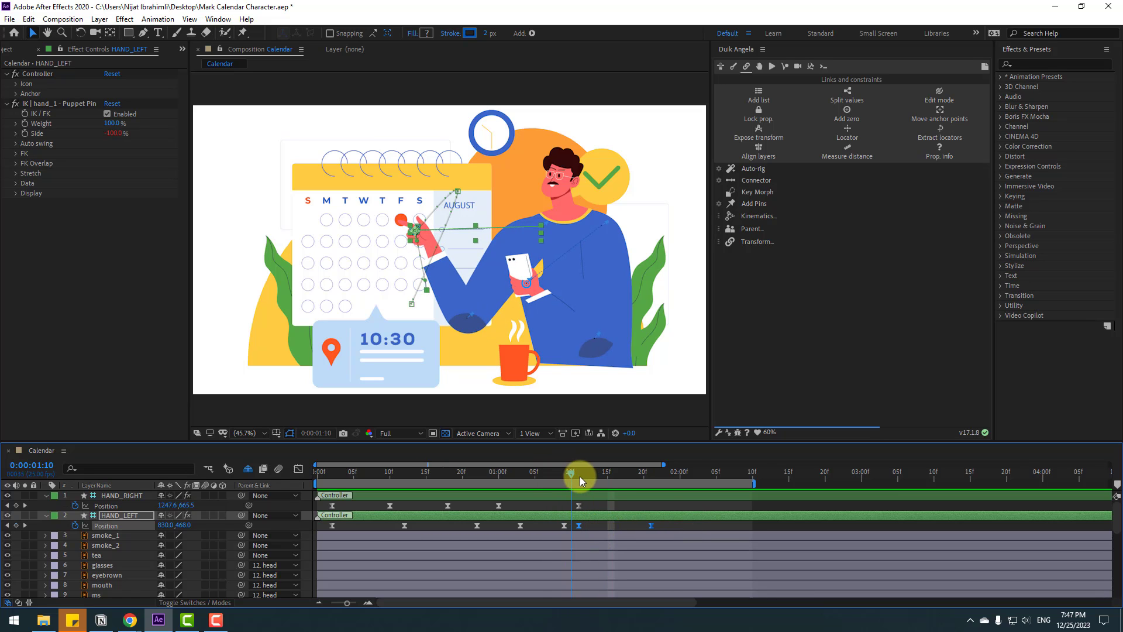
# Step: Shift the body's later Position and Rotation keyframes about five frames earlier, to roughly 1:11–1:21
pyautogui.keyDown('shift'); pyautogui.click(651, 525); pyautogui.keyUp('shift')
pyautogui.scroll(-5, 616, 534)
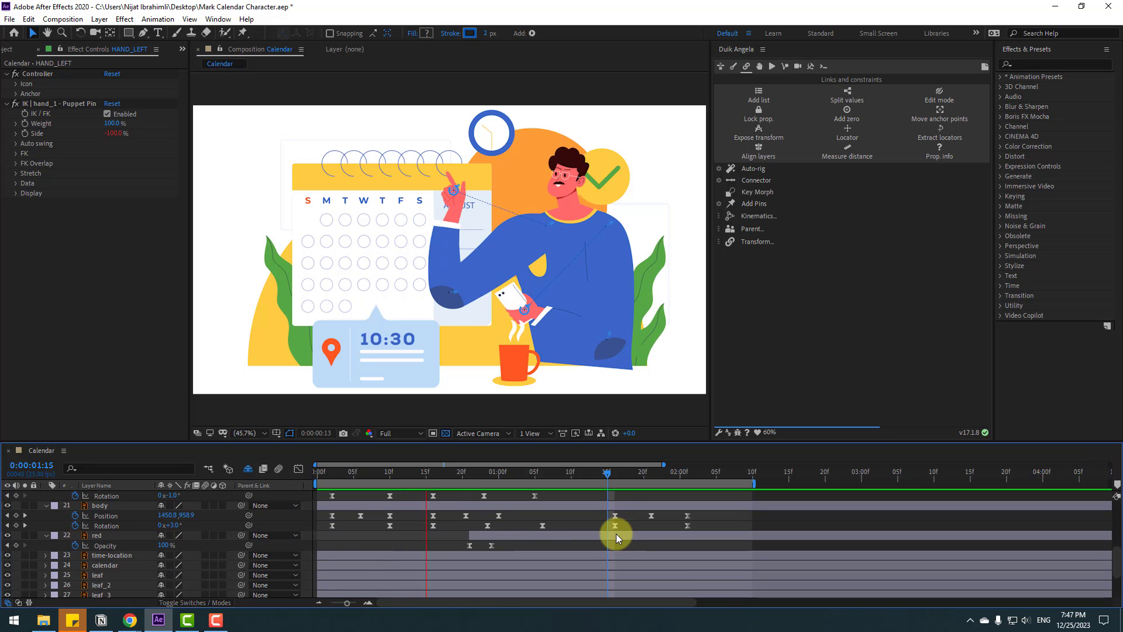
pyautogui.click(557, 471)
pyautogui.moveTo(532, 467); pyautogui.dragTo(551, 468)
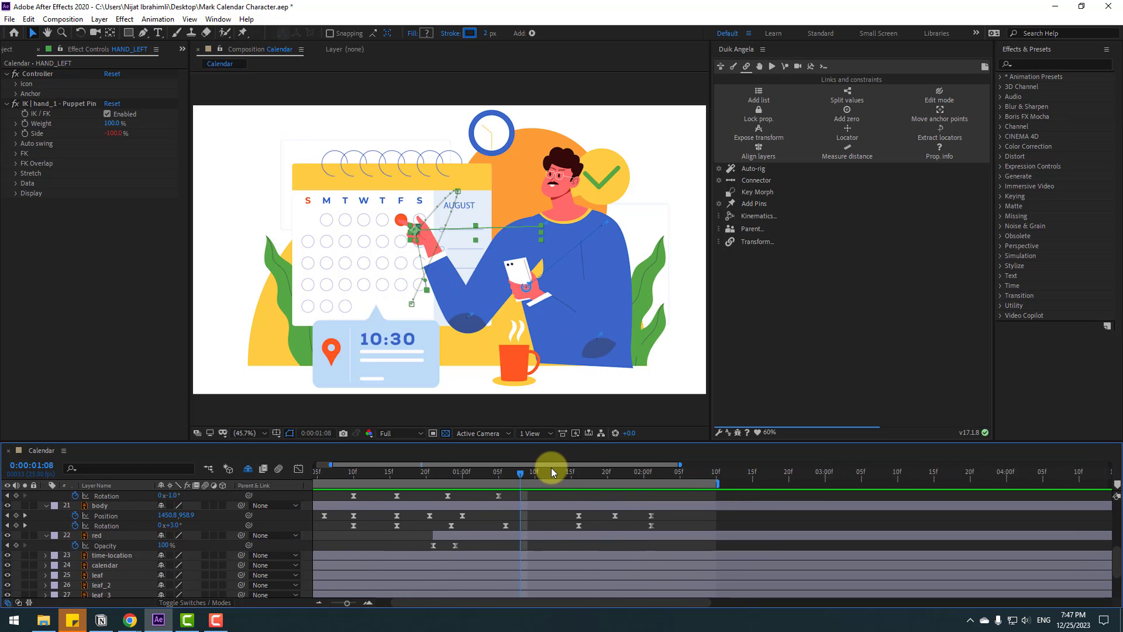
pyautogui.moveTo(650, 514); pyautogui.dragTo(533, 514)
pyautogui.moveTo(518, 473); pyautogui.dragTo(572, 537)
# Step: Key the head's Rotation at 1:12 and tilt the head slightly at 1:20
pyautogui.scroll(2, 573, 536)
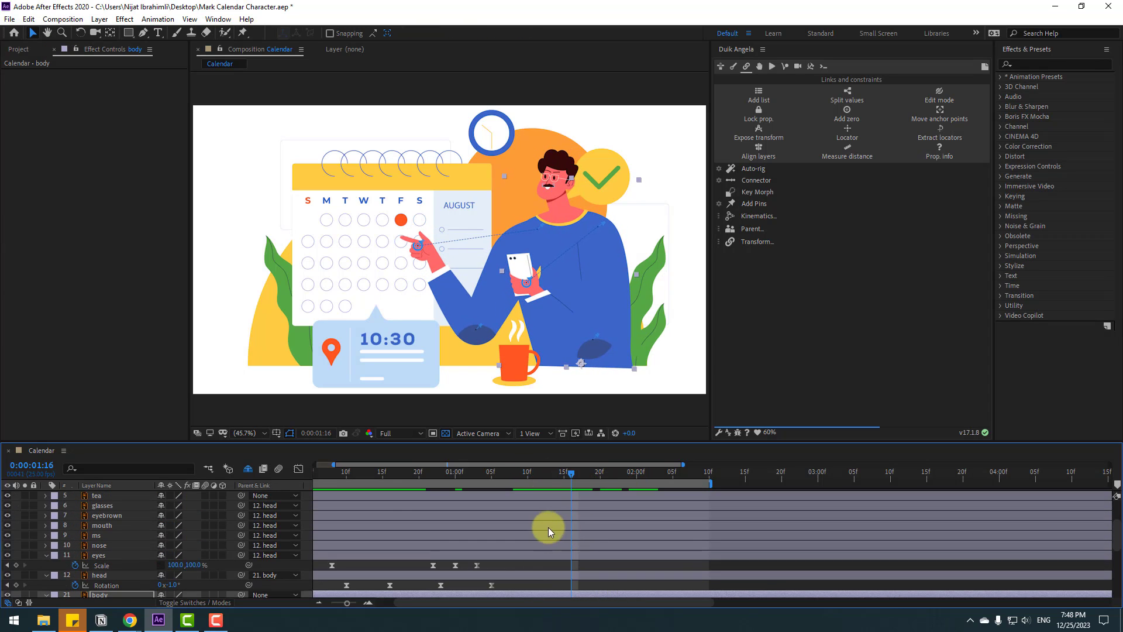
pyautogui.click(504, 546)
pyautogui.moveTo(564, 486); pyautogui.dragTo(543, 475)
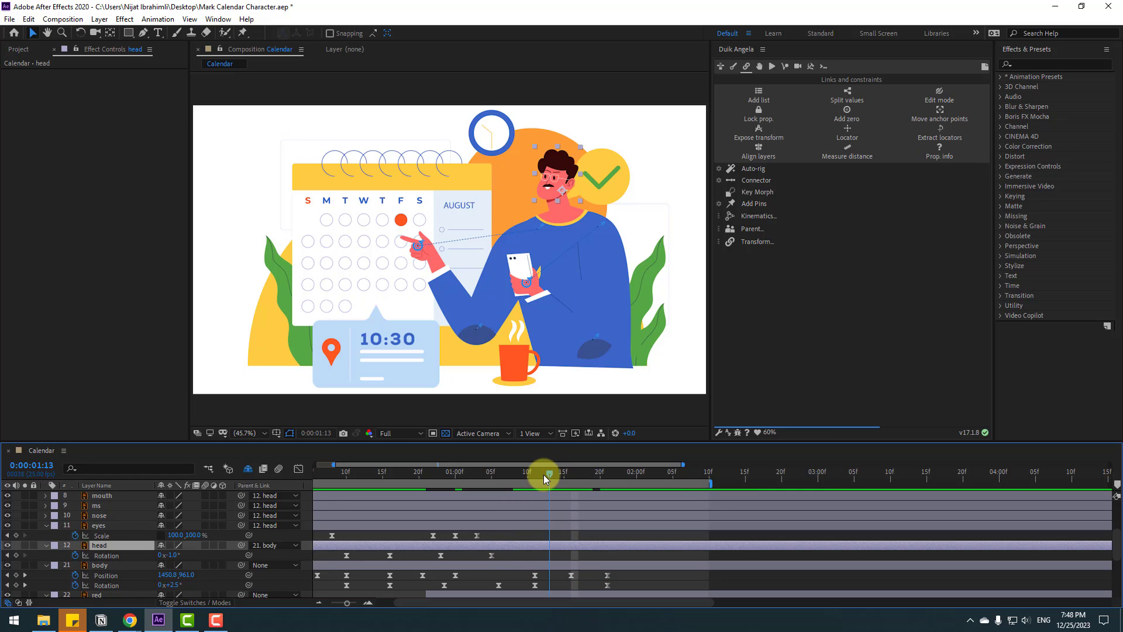
pyautogui.click(15, 555)
pyautogui.moveTo(542, 478); pyautogui.dragTo(607, 476)
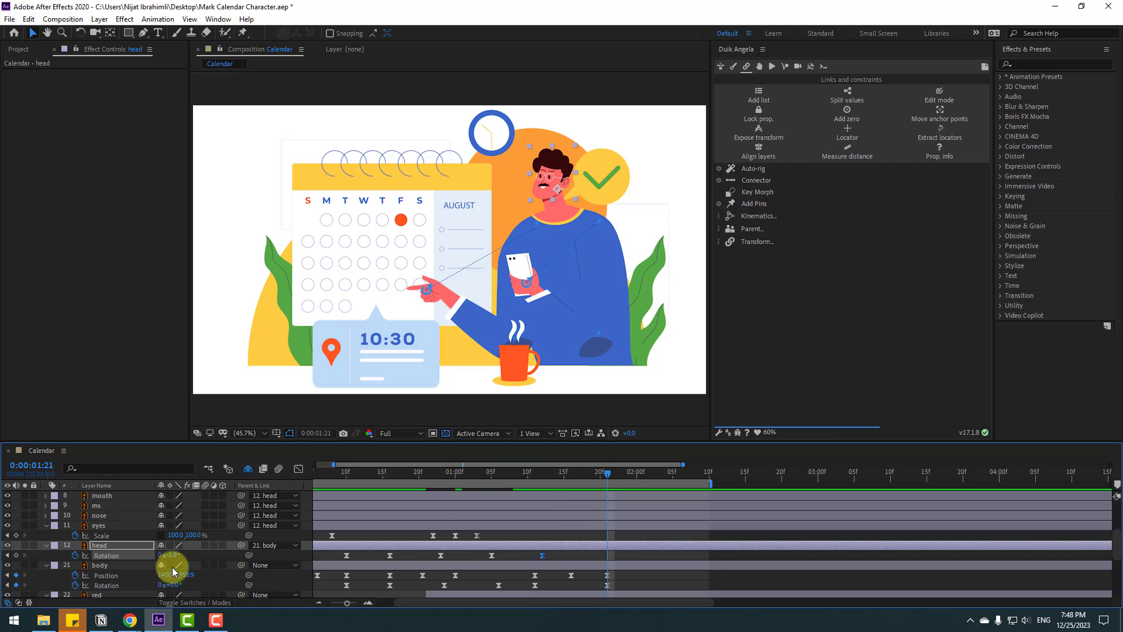
pyautogui.moveTo(171, 554); pyautogui.dragTo(172, 554)
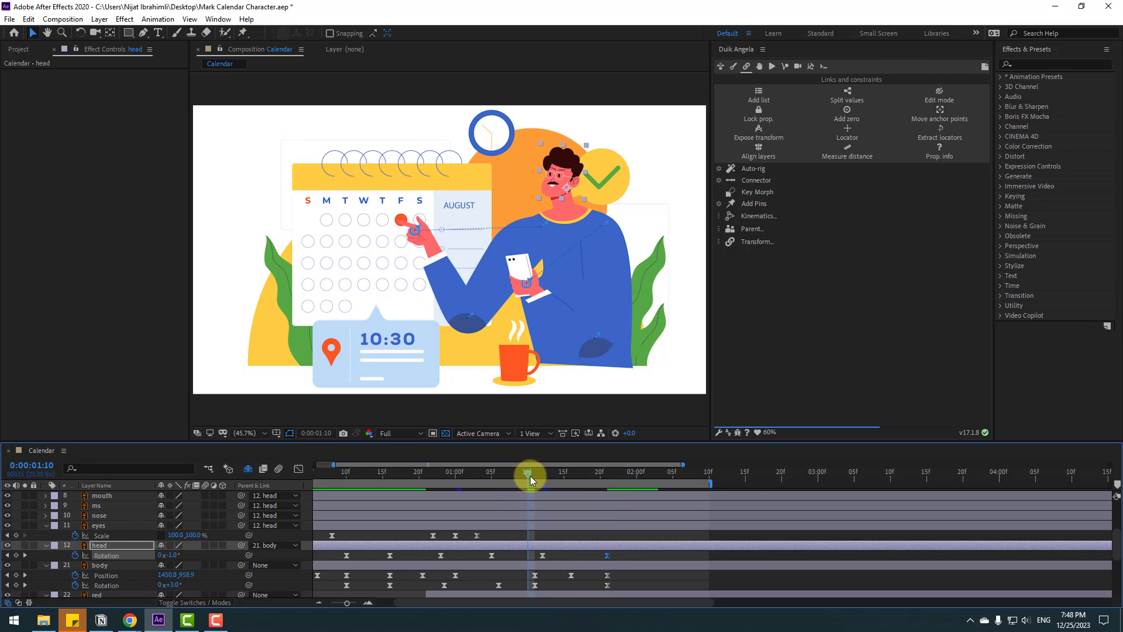
# Step: Rotate the head back toward upright, about -5° near 2:03, and preview
pyautogui.moveTo(532, 475); pyautogui.dragTo(665, 498)
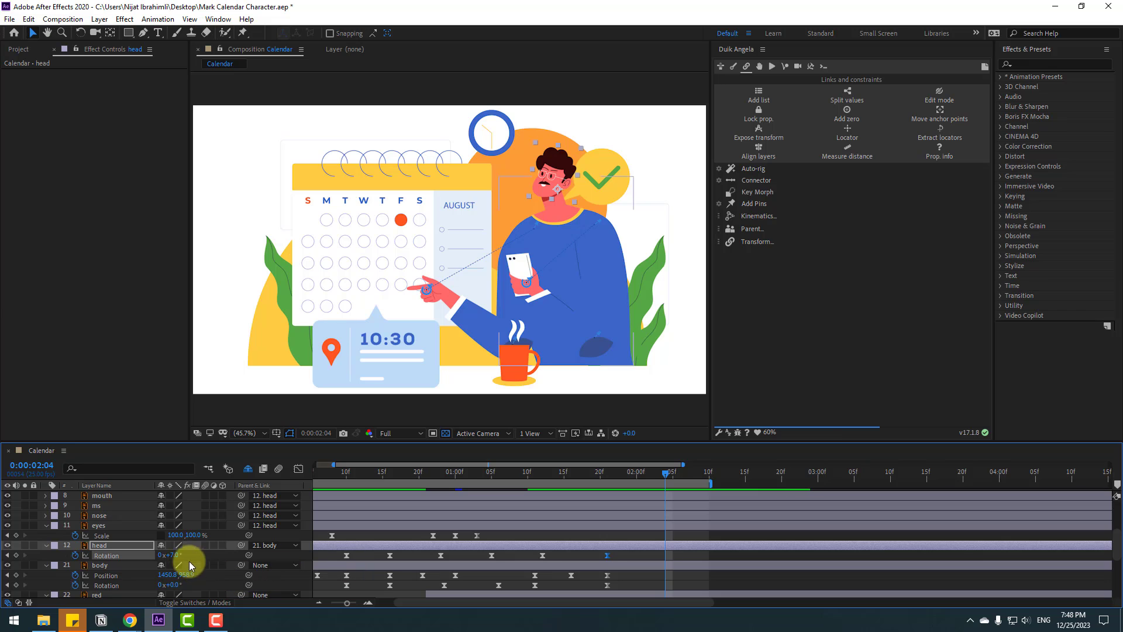
pyautogui.moveTo(176, 556); pyautogui.dragTo(169, 555)
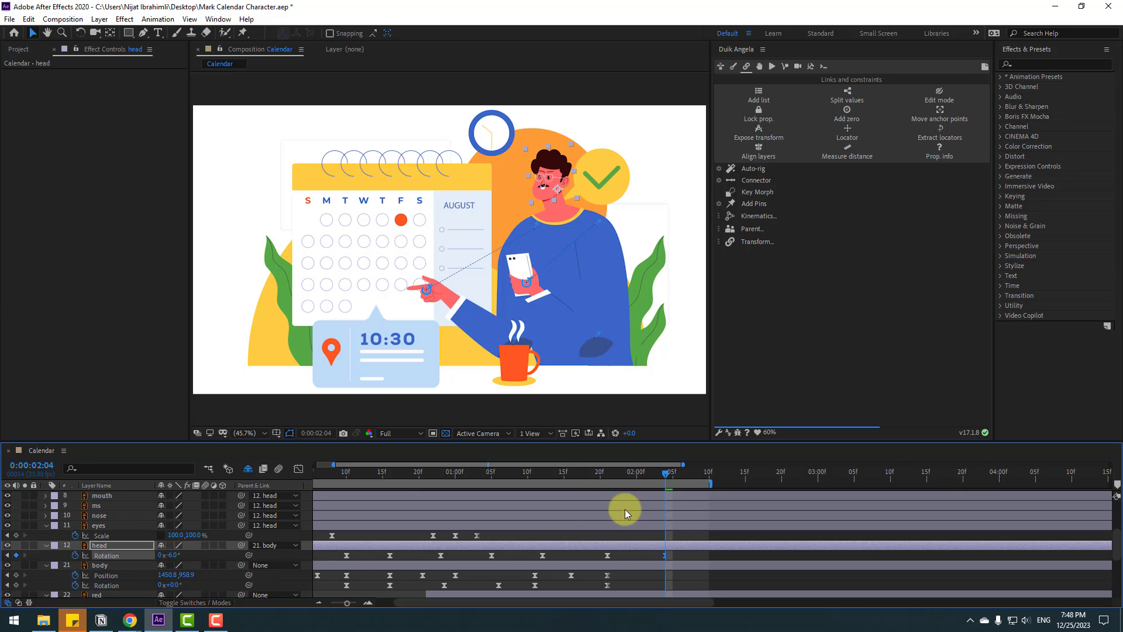
pyautogui.click(661, 486)
pyautogui.press('space')
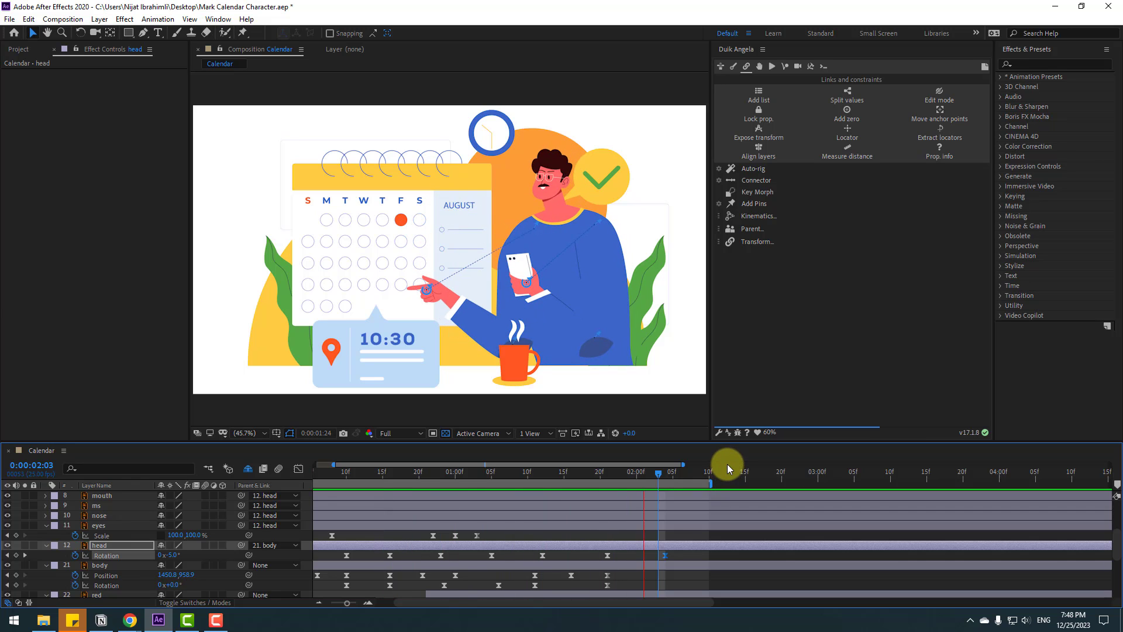
pyautogui.scroll(3, 662, 549)
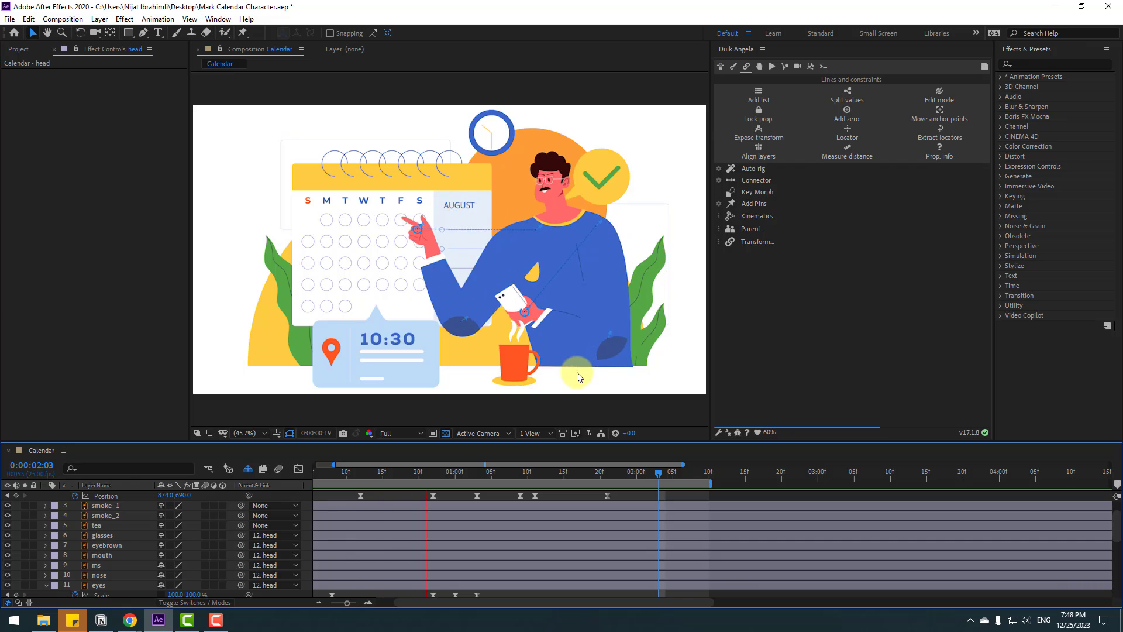
# Step: Replay the preview, then collapse the eyes and head layers' properties
pyautogui.press('space')
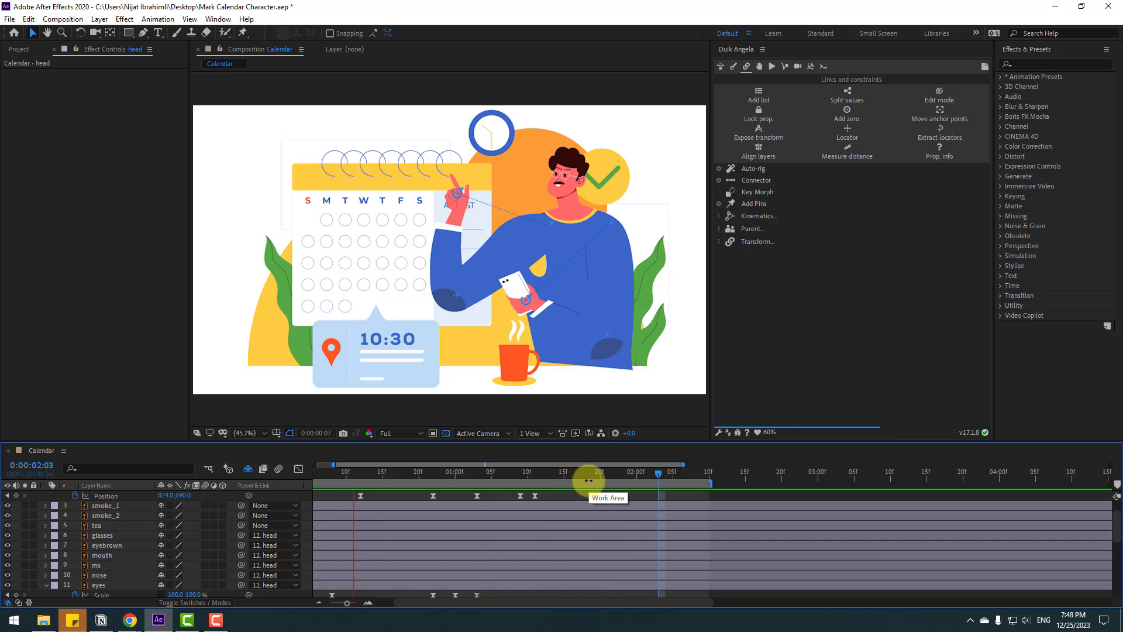
pyautogui.press('space')
pyautogui.press('space')
pyautogui.scroll(-2, 562, 503)
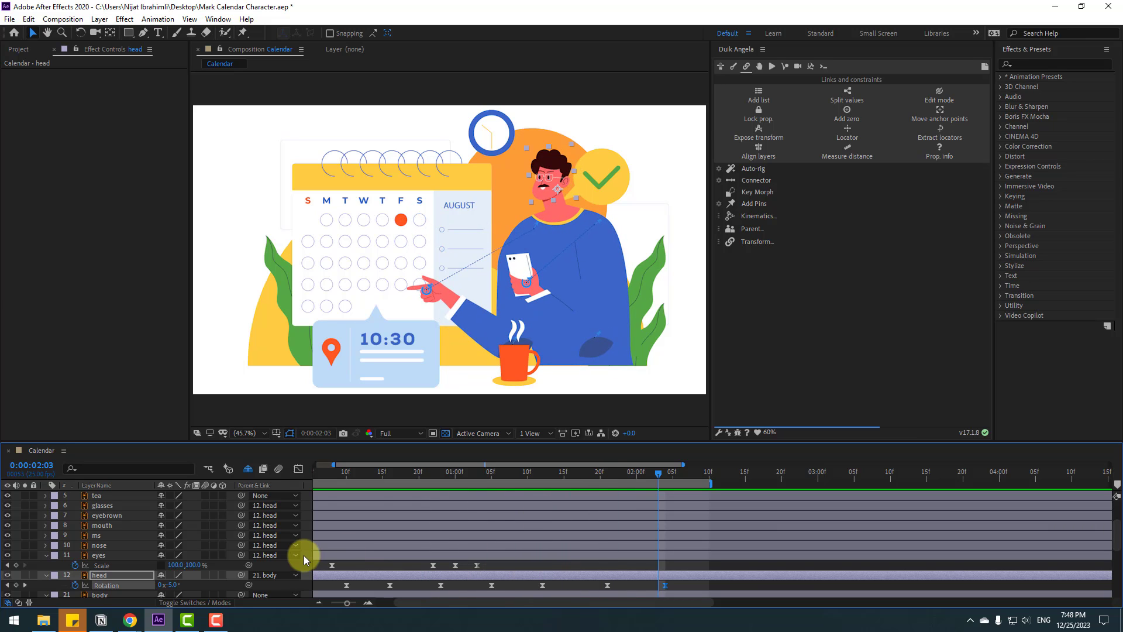
pyautogui.press('space')
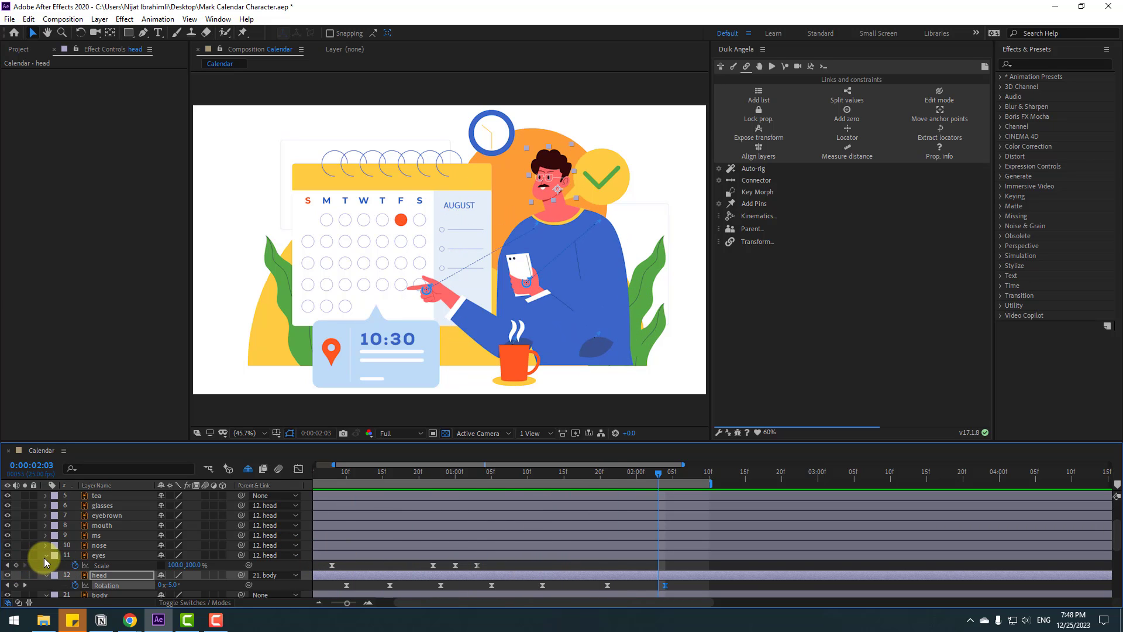
pyautogui.click(45, 556)
pyautogui.click(45, 565)
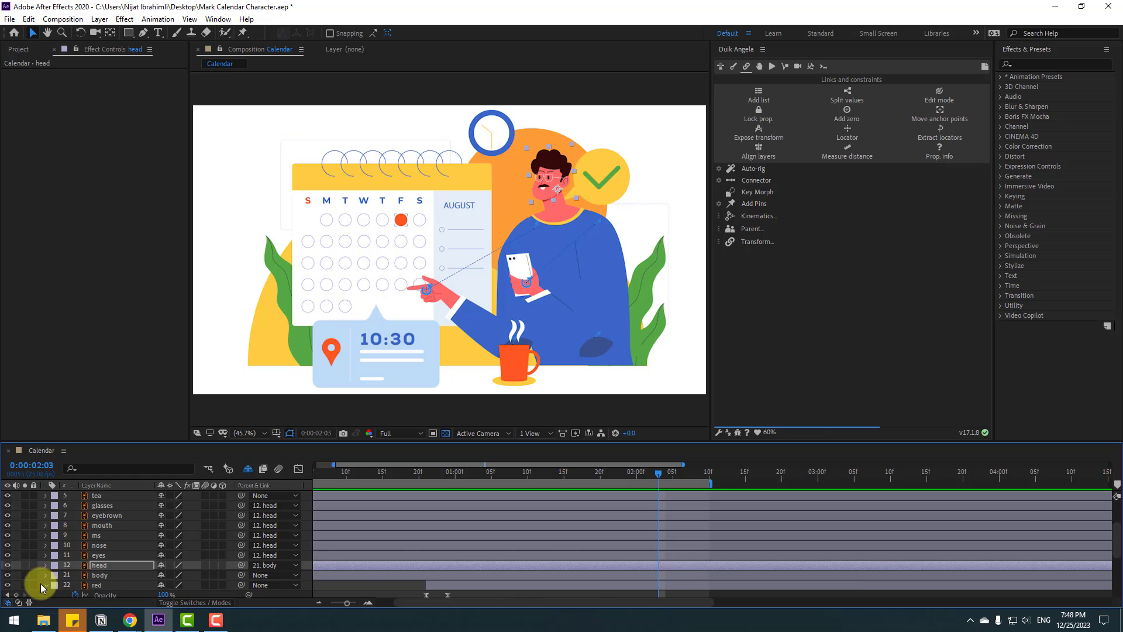
# Step: Find Wave Warp by searching 'wave' in Effects & Presets and apply it to the right-hand leaf
pyautogui.click(656, 266)
pyautogui.scroll(-6, 139, 570)
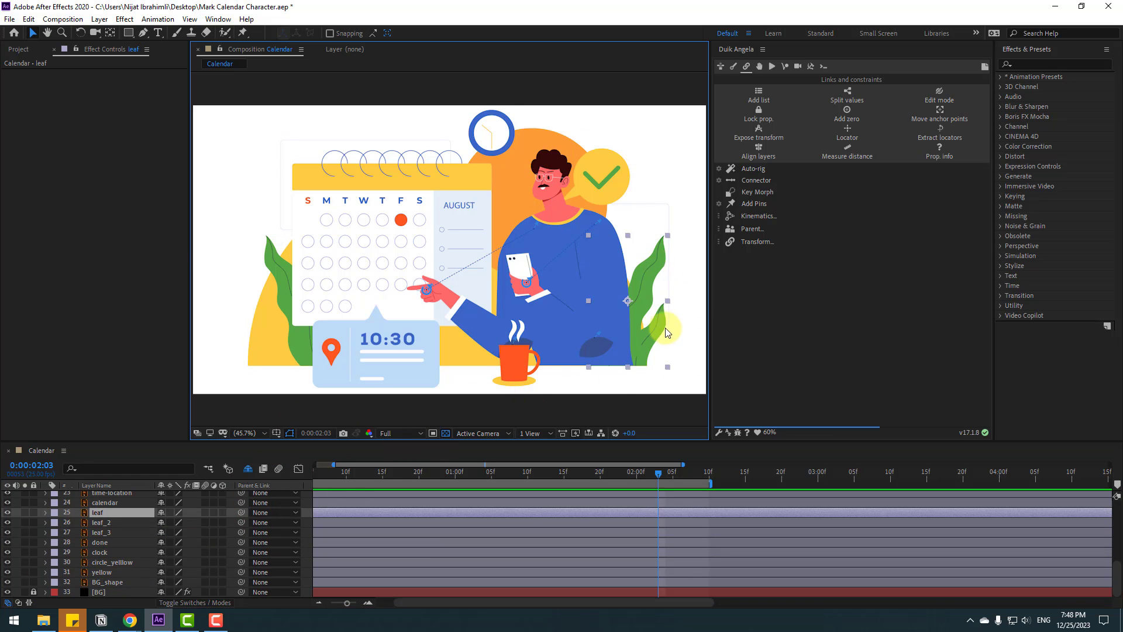
pyautogui.click(1037, 64)
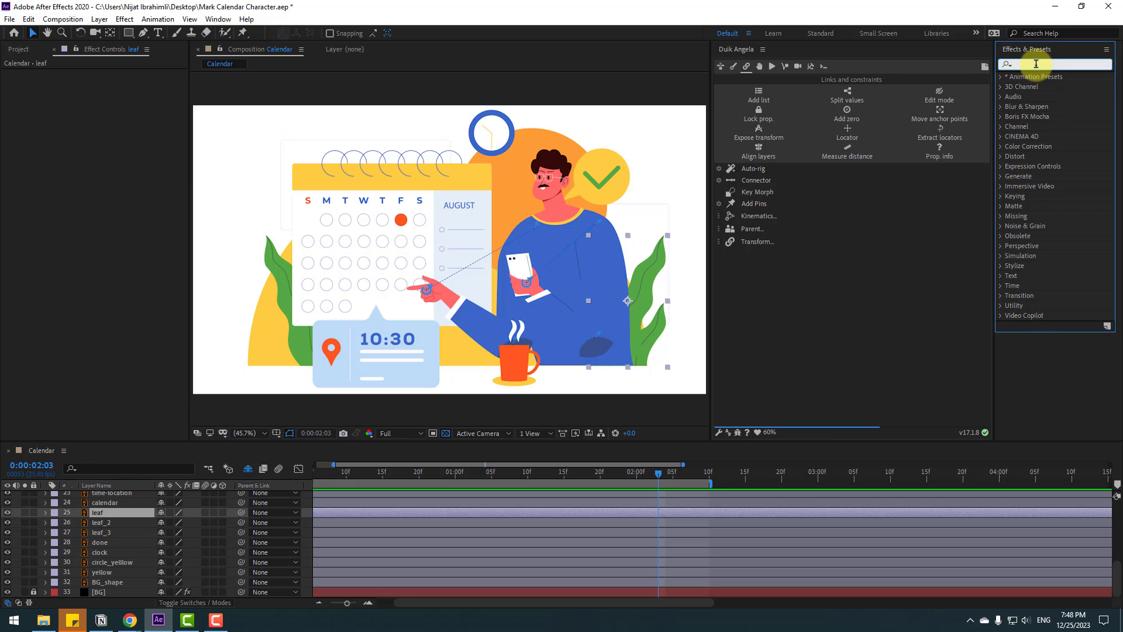
pyautogui.write('wave')
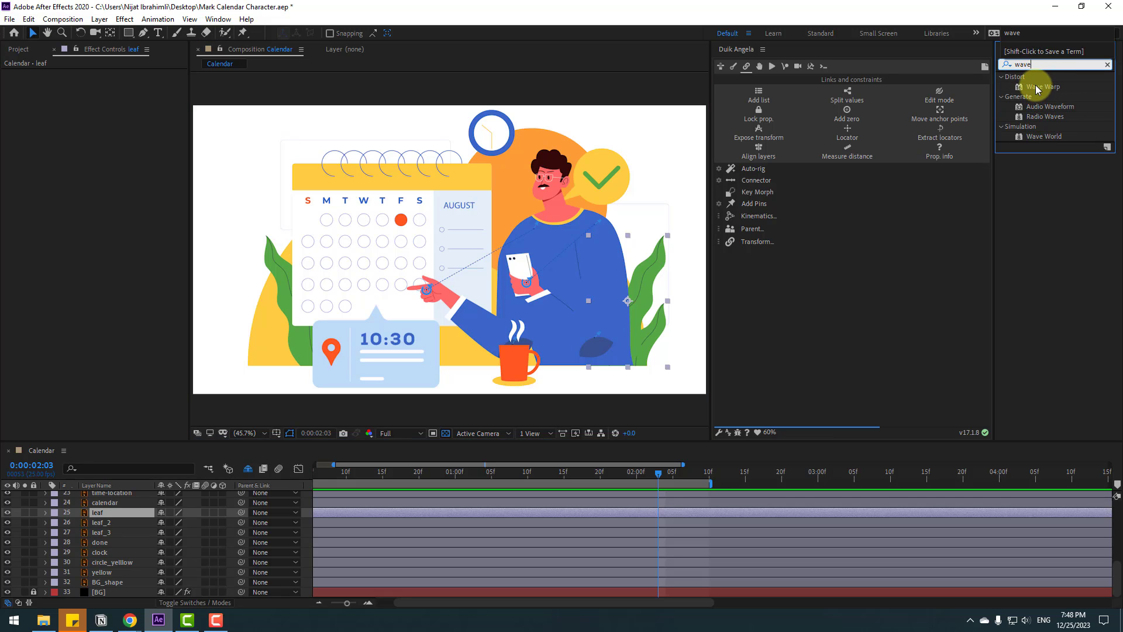
pyautogui.moveTo(1035, 93); pyautogui.dragTo(100, 512)
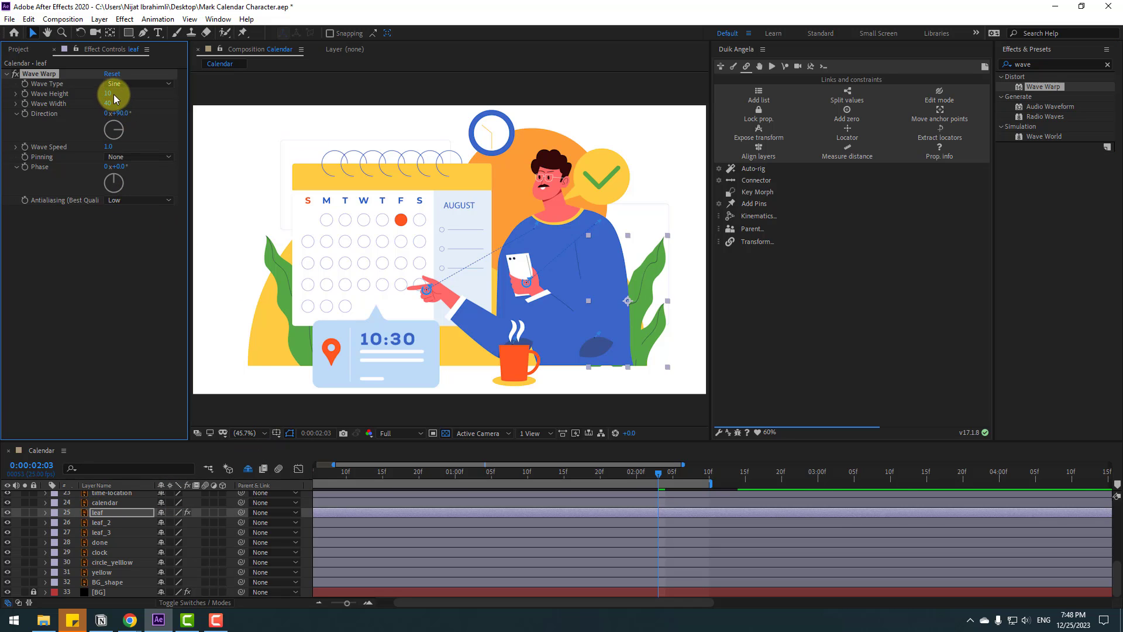
# Step: Set the leaf's Wave Height to -7 and Direction to 25°, previewing the soloed leaf
pyautogui.moveTo(110, 93)
pyautogui.mouseDown()
pyautogui.moveTo(135, 92)
pyautogui.moveTo(103, 98)
pyautogui.mouseUp()
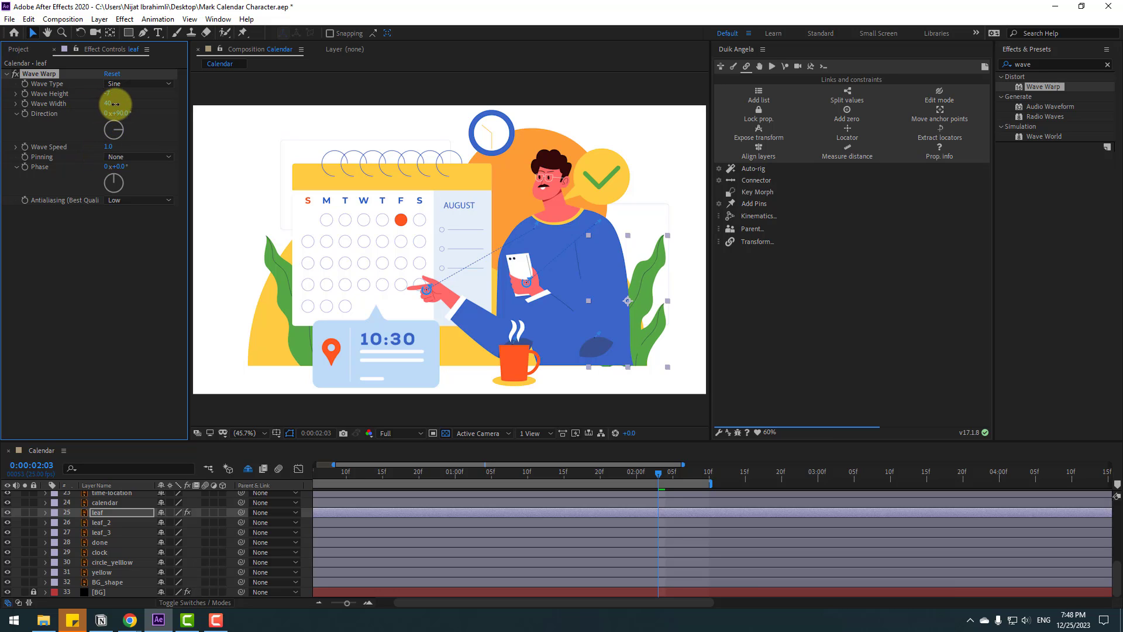
pyautogui.moveTo(115, 104); pyautogui.dragTo(216, 95)
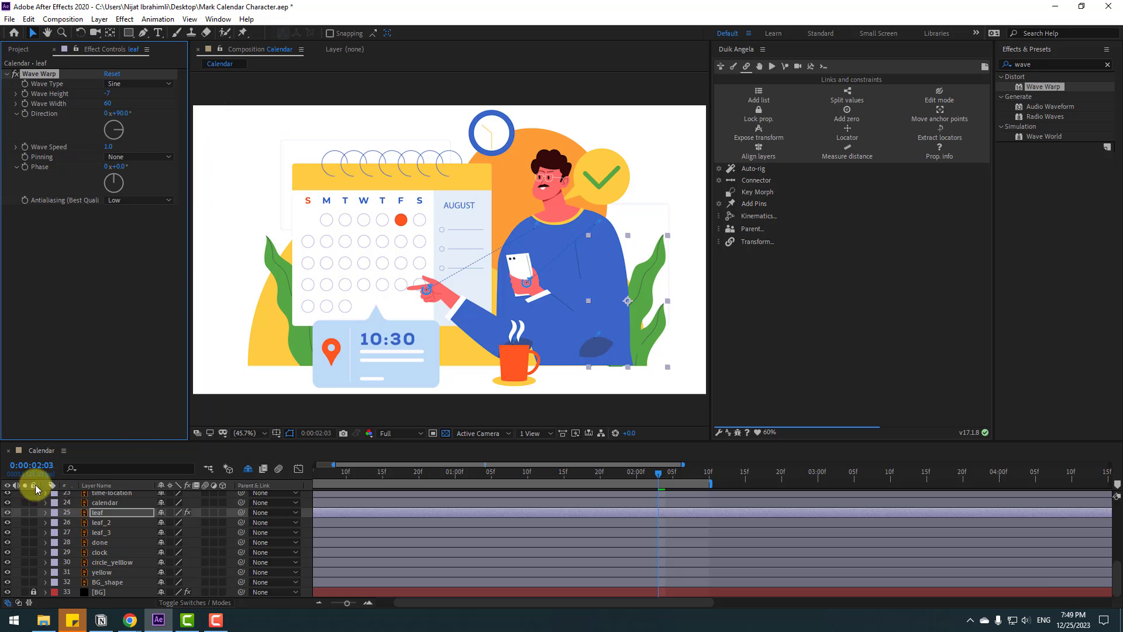
pyautogui.click(24, 513)
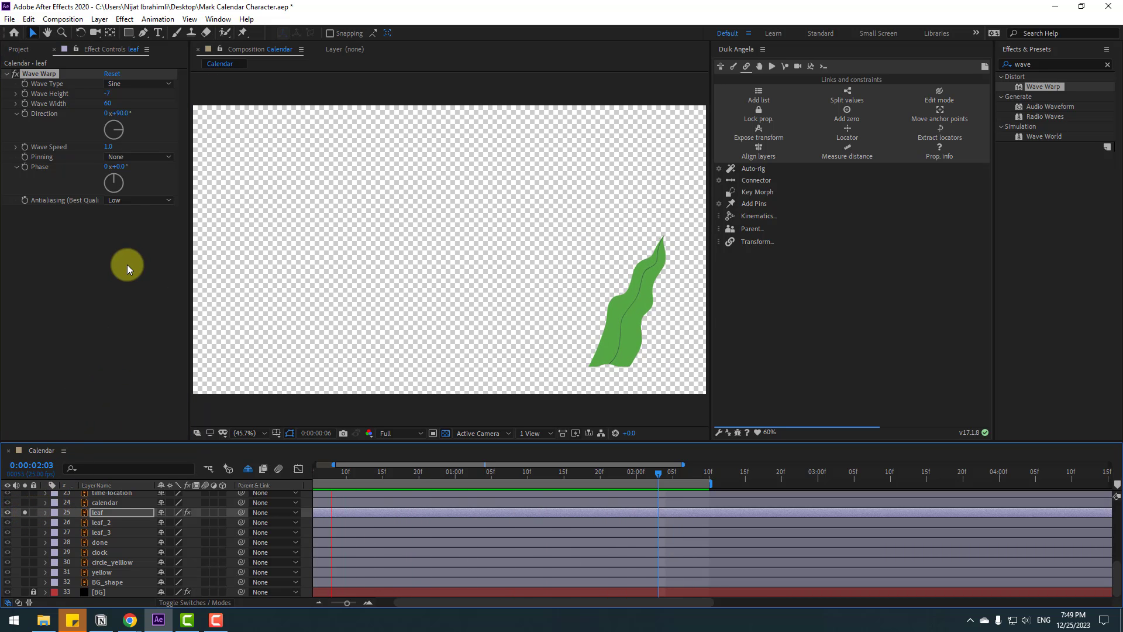
pyautogui.click(119, 115)
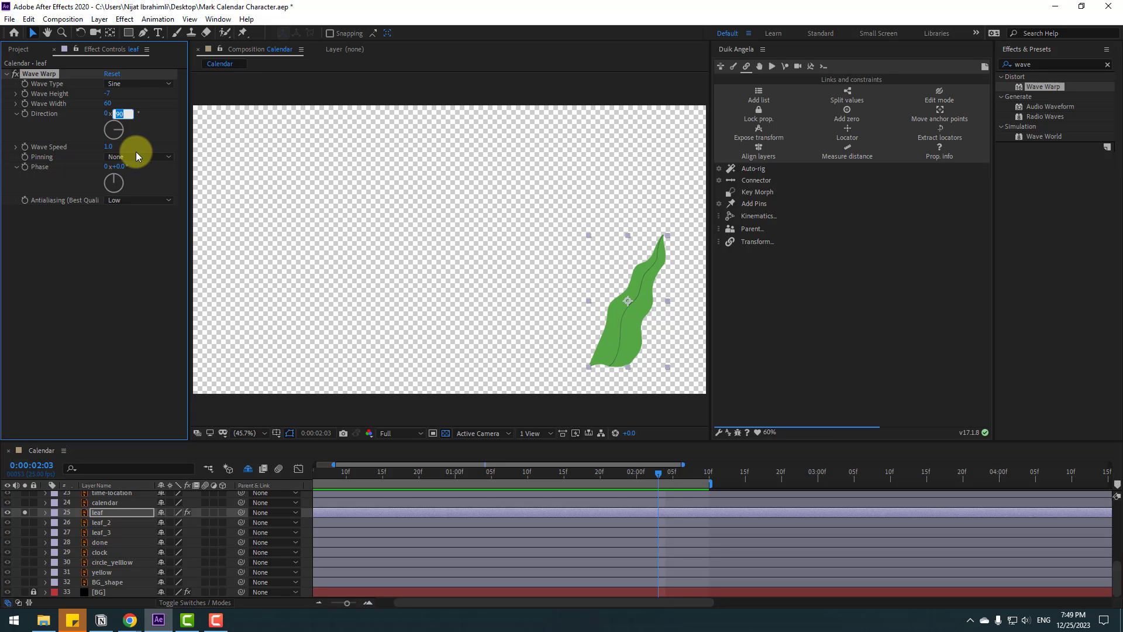
pyautogui.write('25')
pyautogui.press('Return')
pyautogui.press('space')
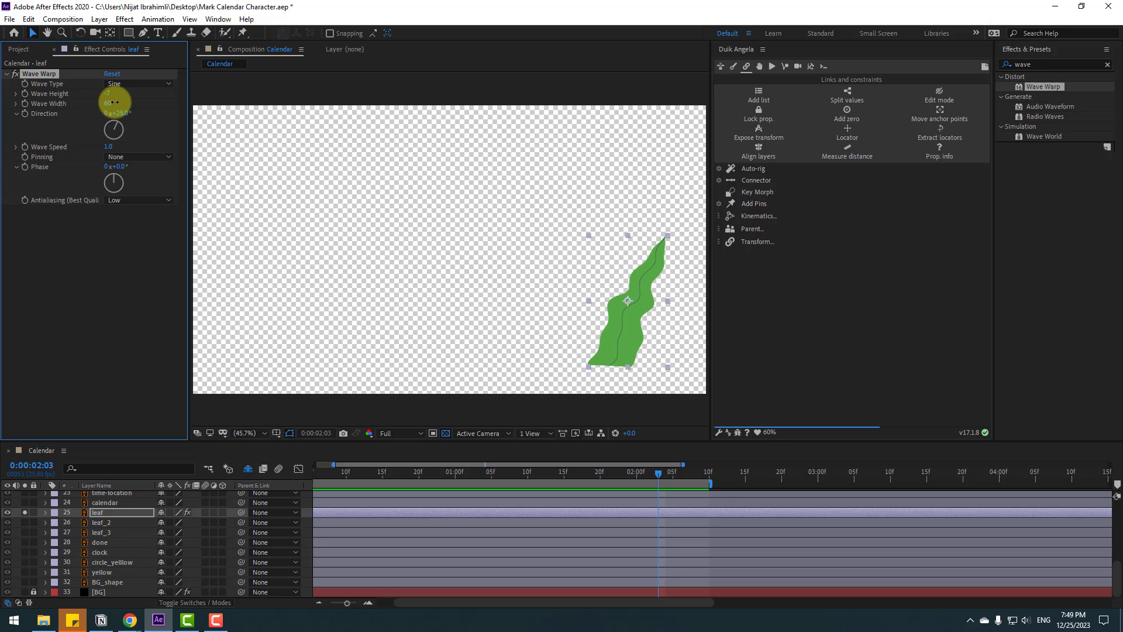
# Step: Widen Wave Width to 96 and set Wave Speed to 0.5, then preview and select the effect
pyautogui.moveTo(114, 102); pyautogui.dragTo(236, 72)
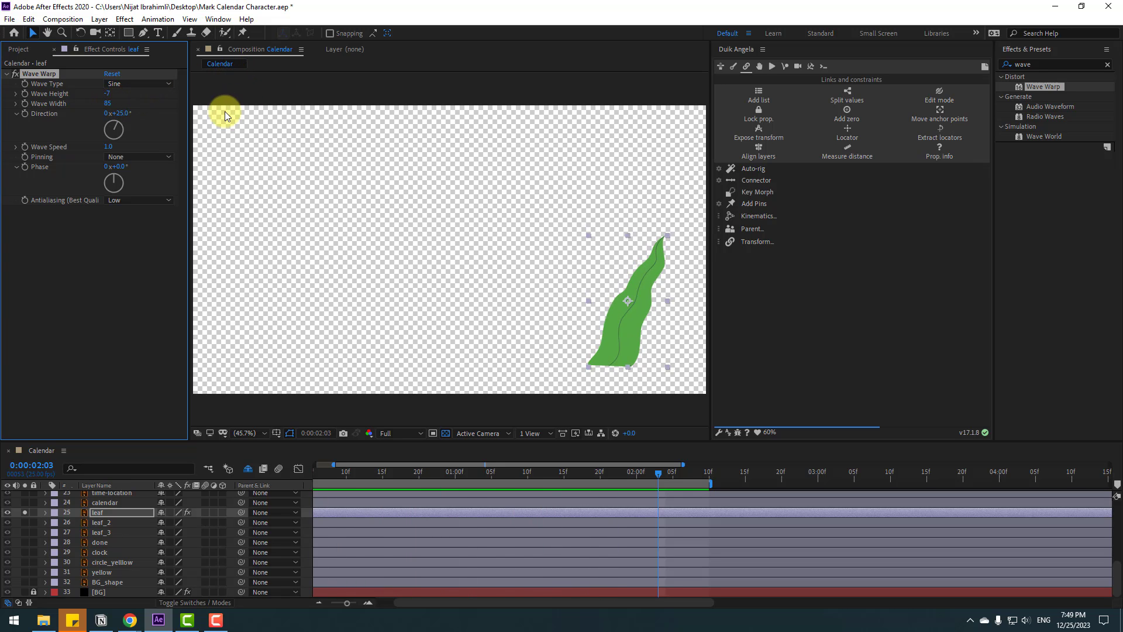
pyautogui.moveTo(117, 102); pyautogui.dragTo(158, 92)
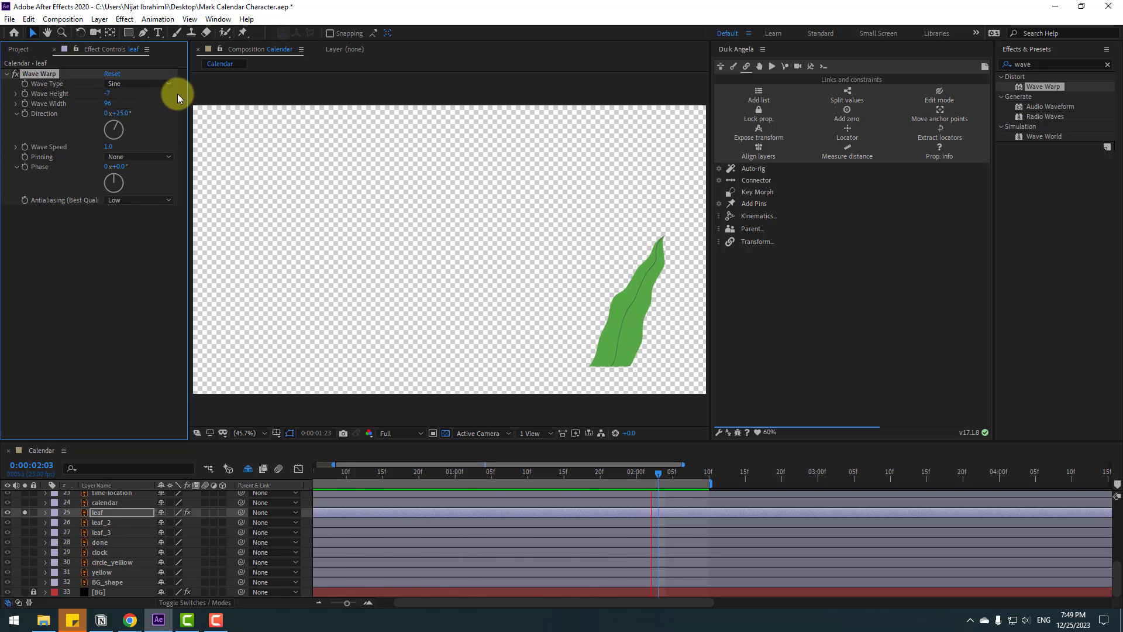
pyautogui.click(26, 512)
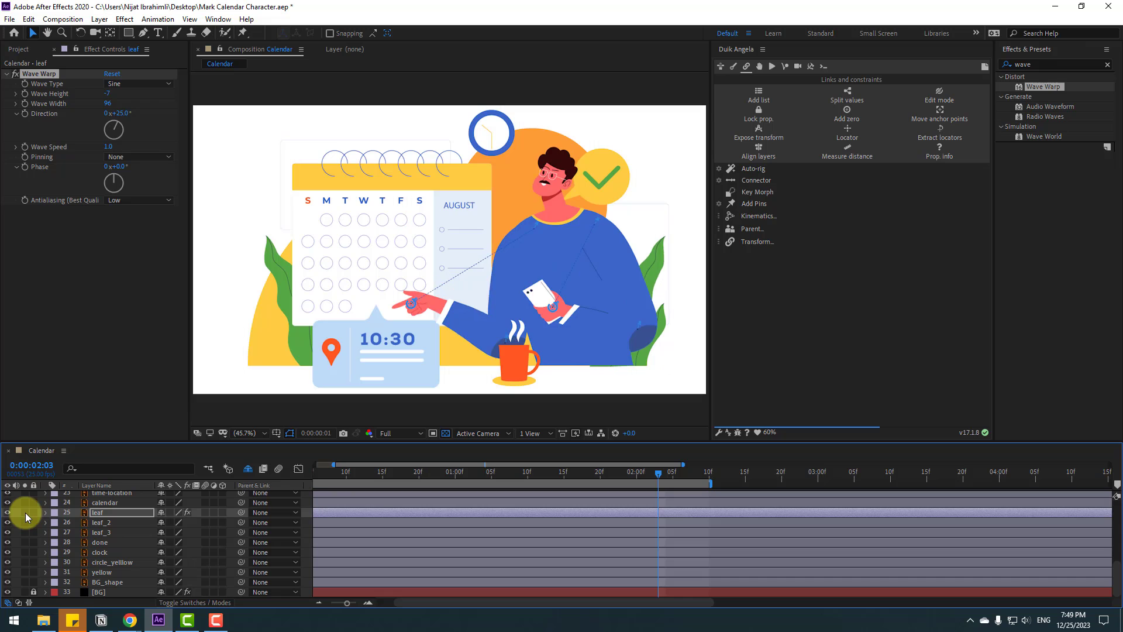
pyautogui.click(110, 148)
pyautogui.write('0.5')
pyautogui.press('Return')
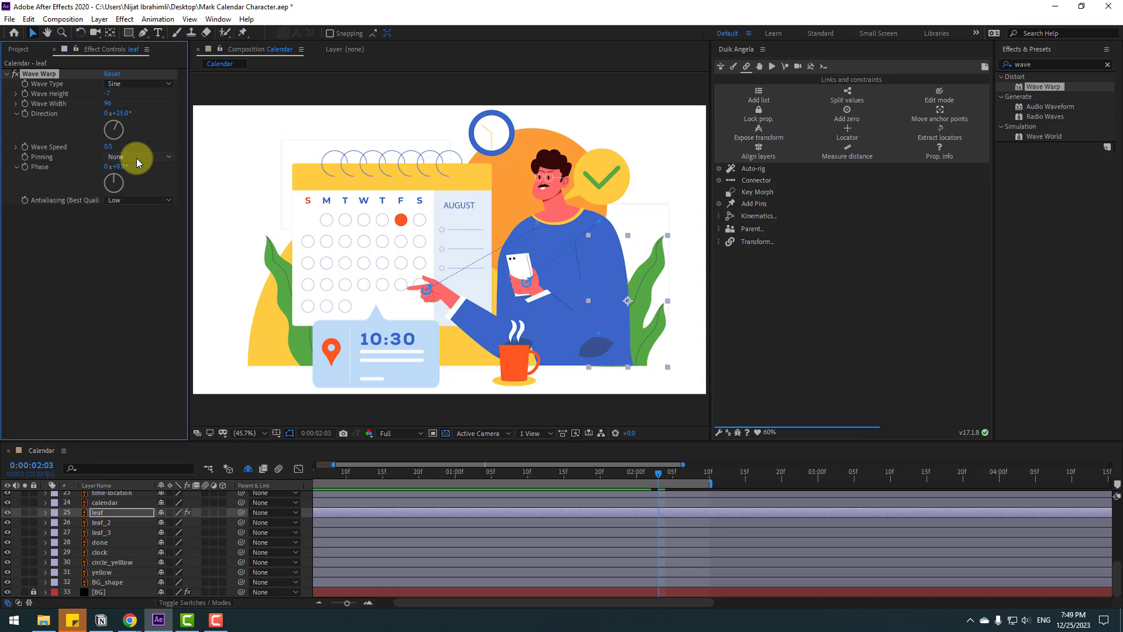
pyautogui.press('space')
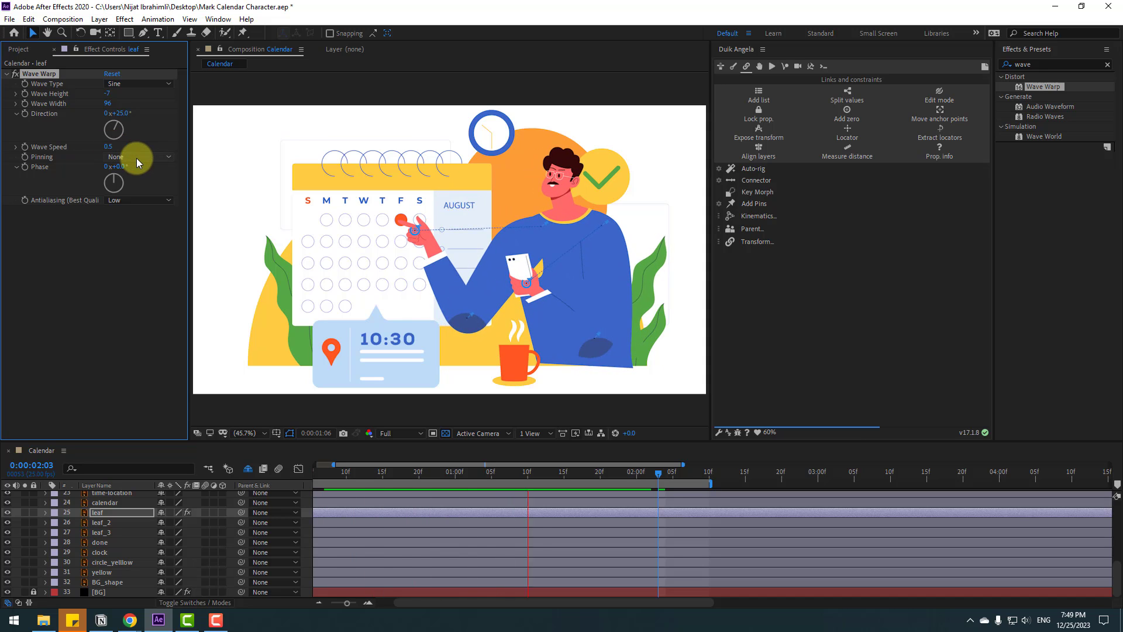
pyautogui.click(332, 471)
pyautogui.click(52, 78)
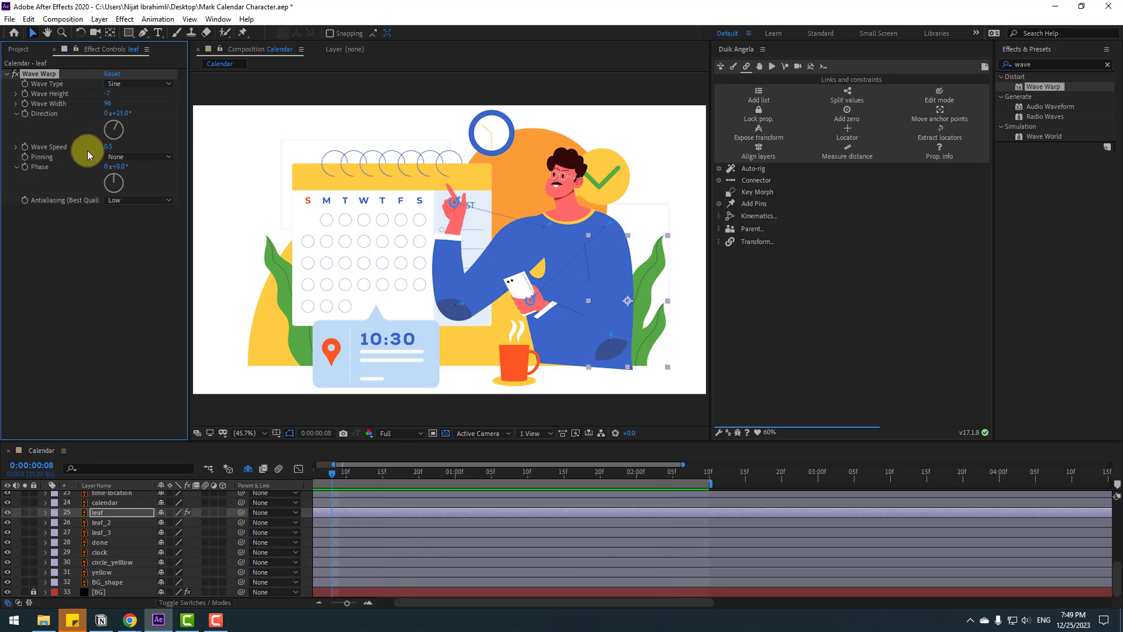
# Step: Paste the copied Wave Warp onto leaf_3 and leaf_2, then preview all three leaves swaying
pyautogui.click(268, 263)
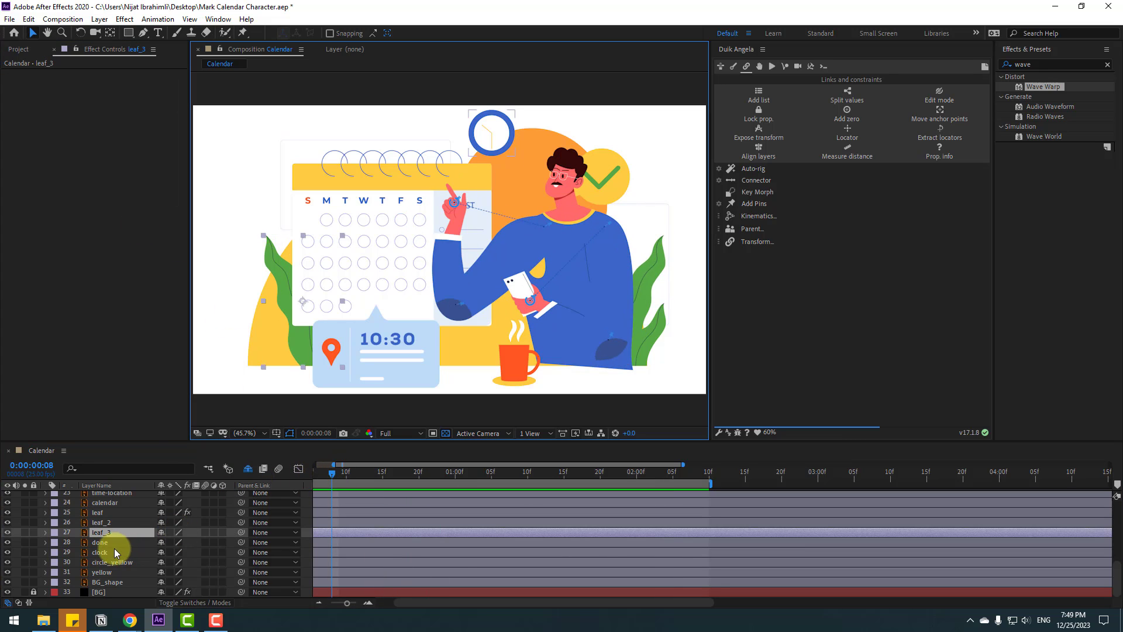
pyautogui.hotkey('ctrl', 'v')
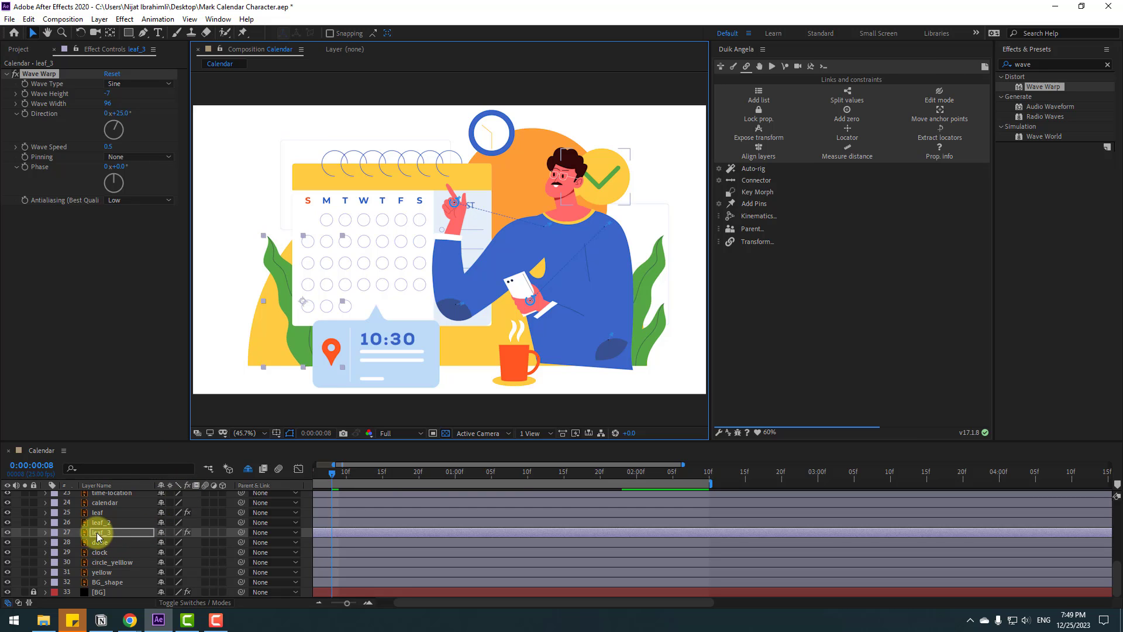
pyautogui.click(99, 523)
pyautogui.hotkey('ctrl', 'v')
pyautogui.press('space')
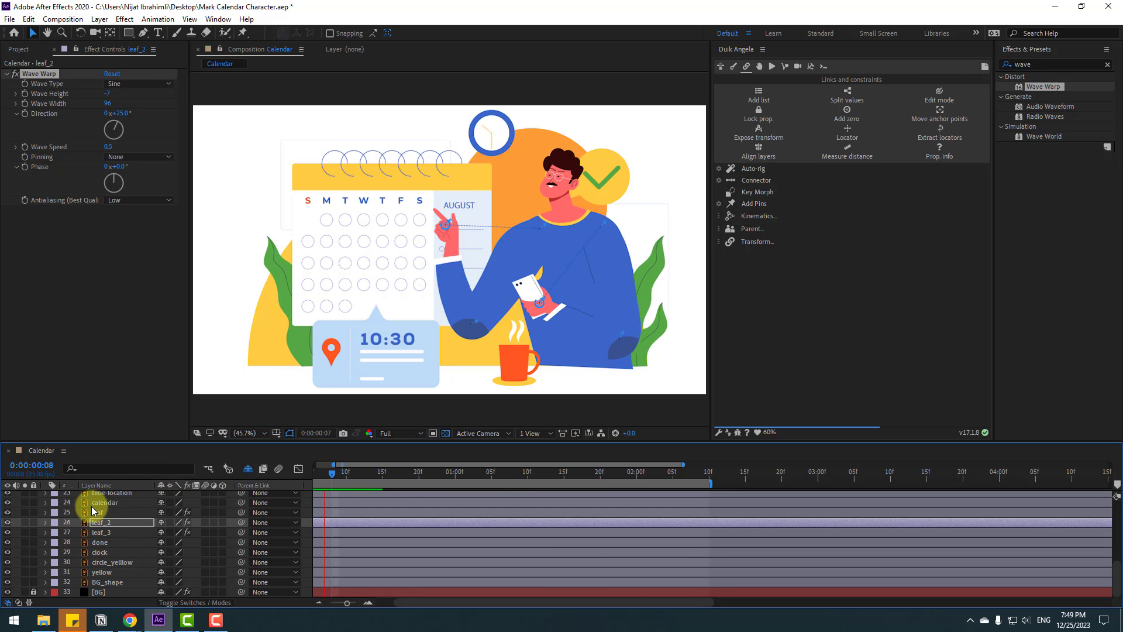